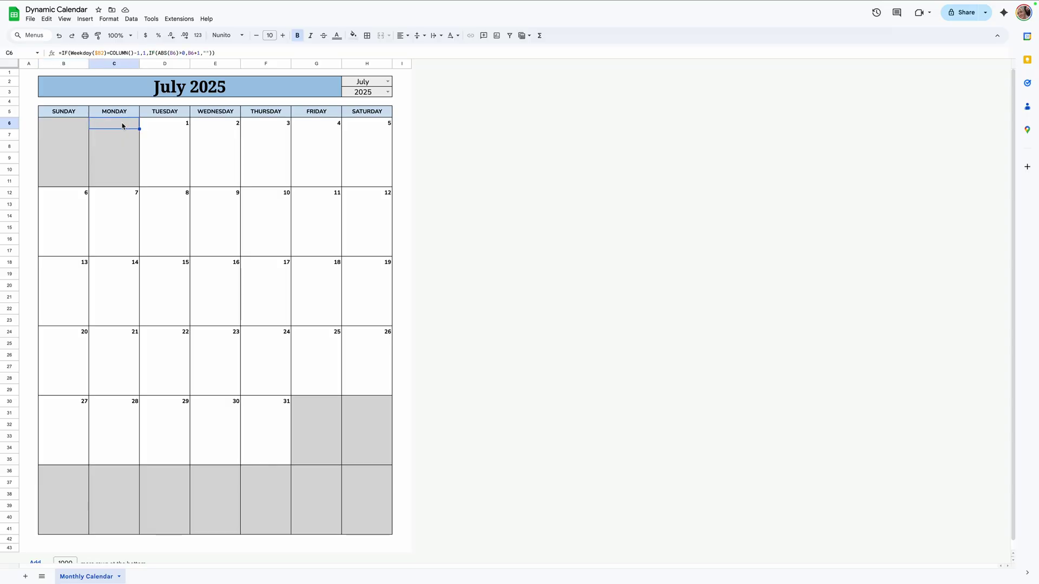
- Open the H2 month dropdown on the finished July 2025 calendar to preview its choices
click(388, 81)
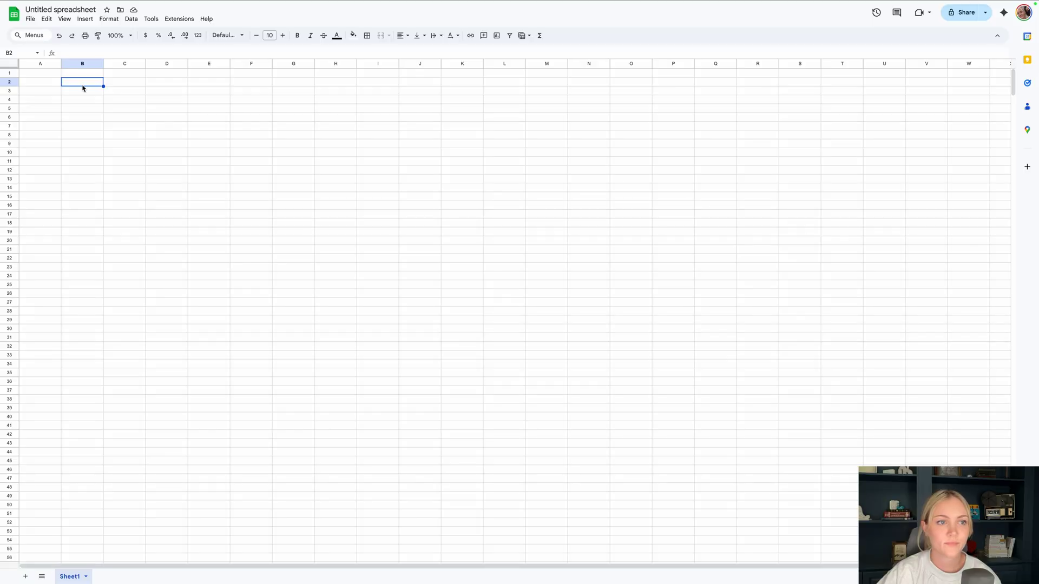
- Rename the spreadsheet to 'Calendar' and delete the unused columns J through Z
click(64, 9)
text(Calendar)
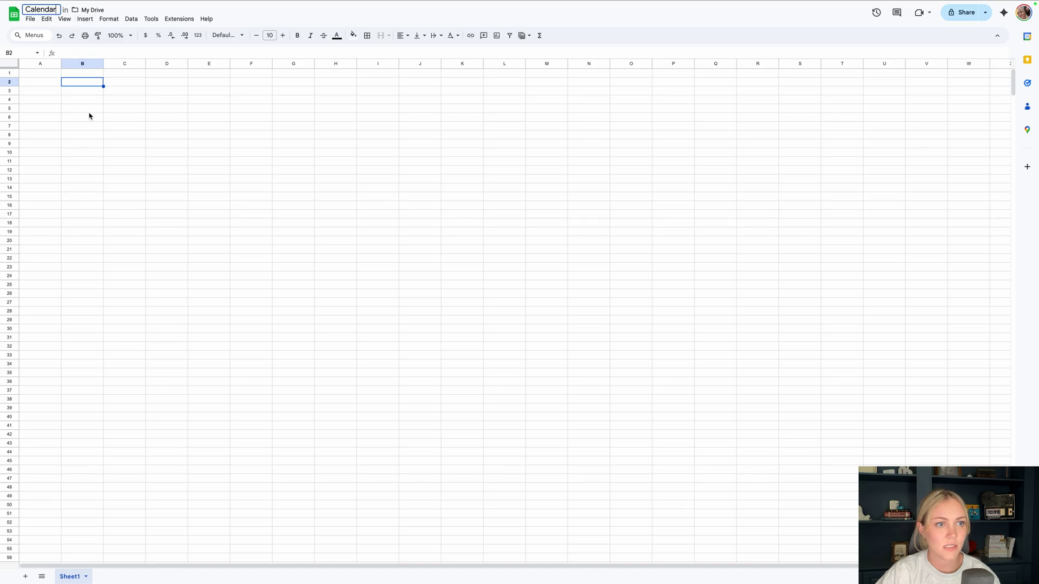
click(414, 64)
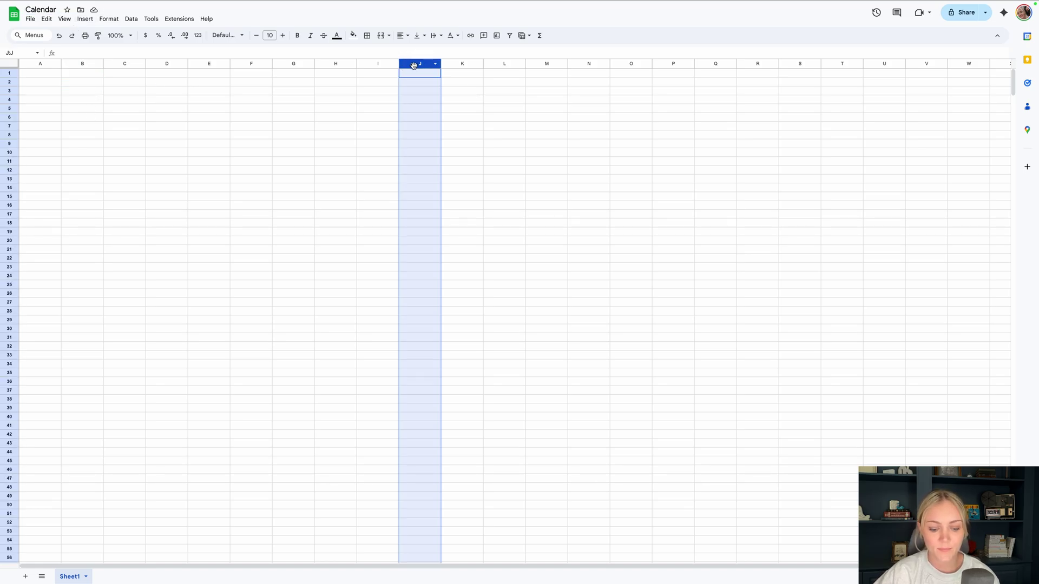
key(ctrl+shift+Right)
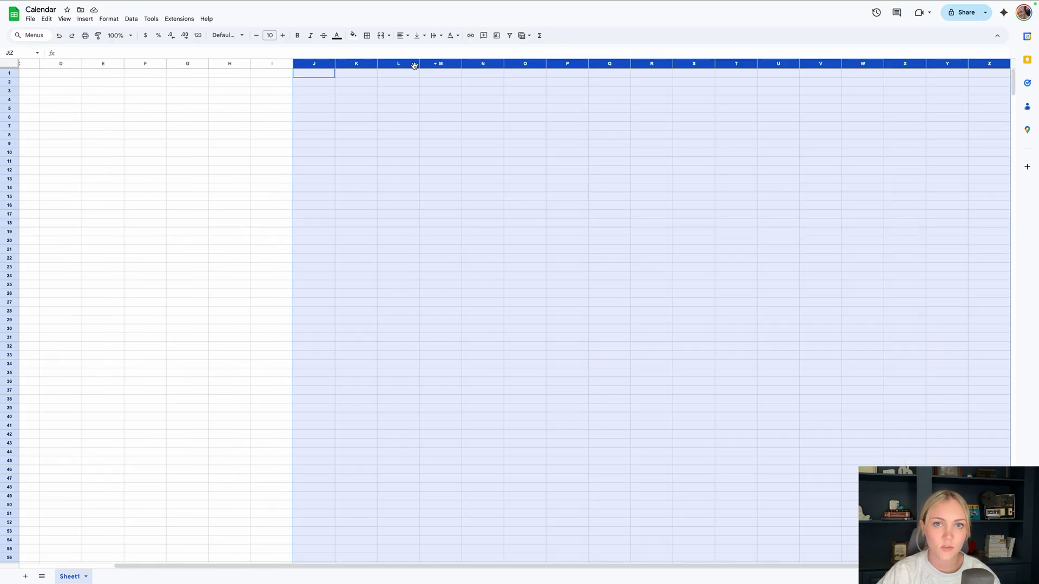
right_click(382, 67)
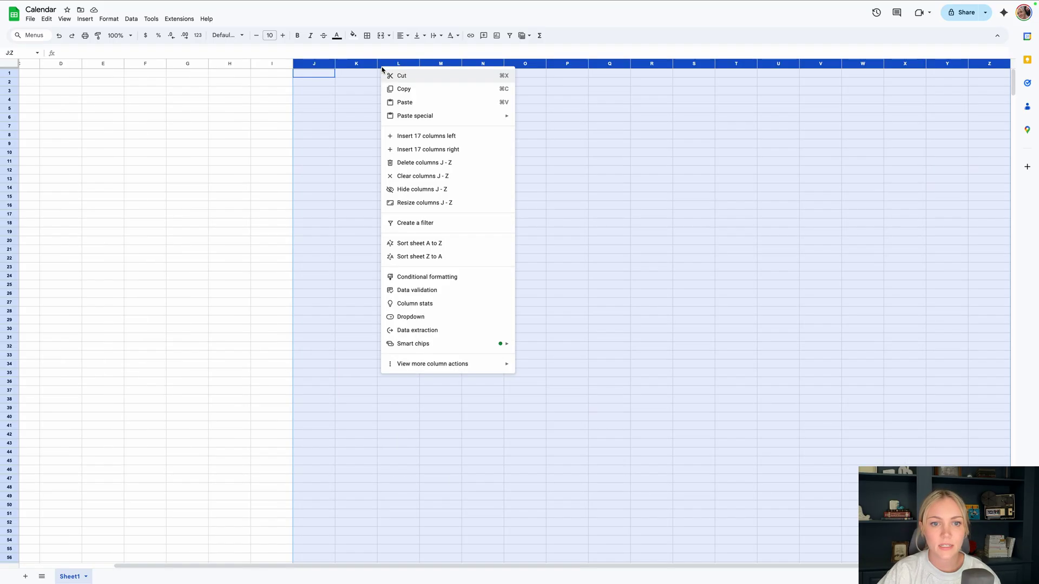
click(417, 164)
click(335, 191)
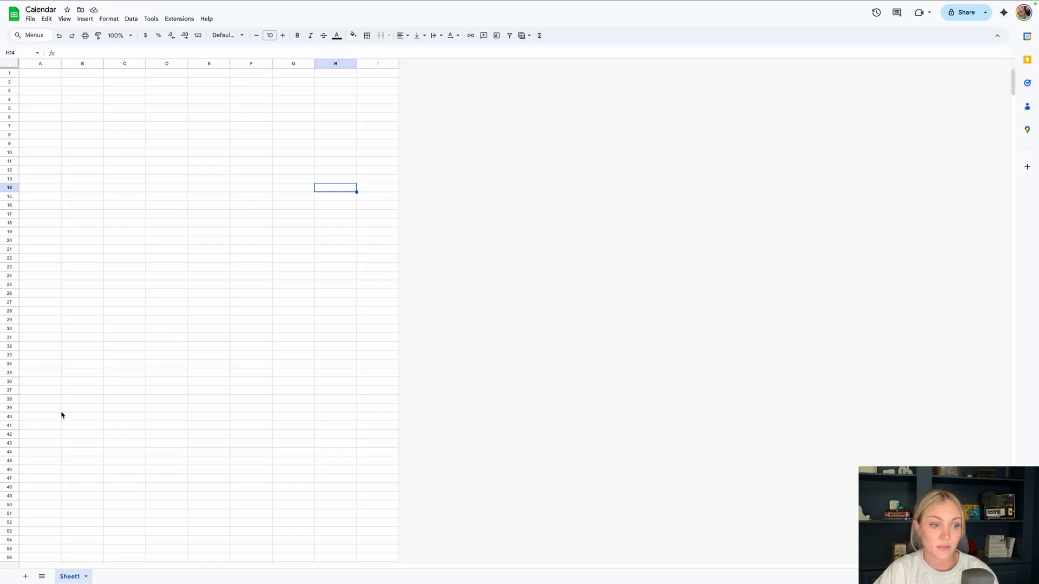
- Delete rows 43 through 1000 so the sheet ends at row 42
click(8, 444)
scroll(35, 441, down, 5)
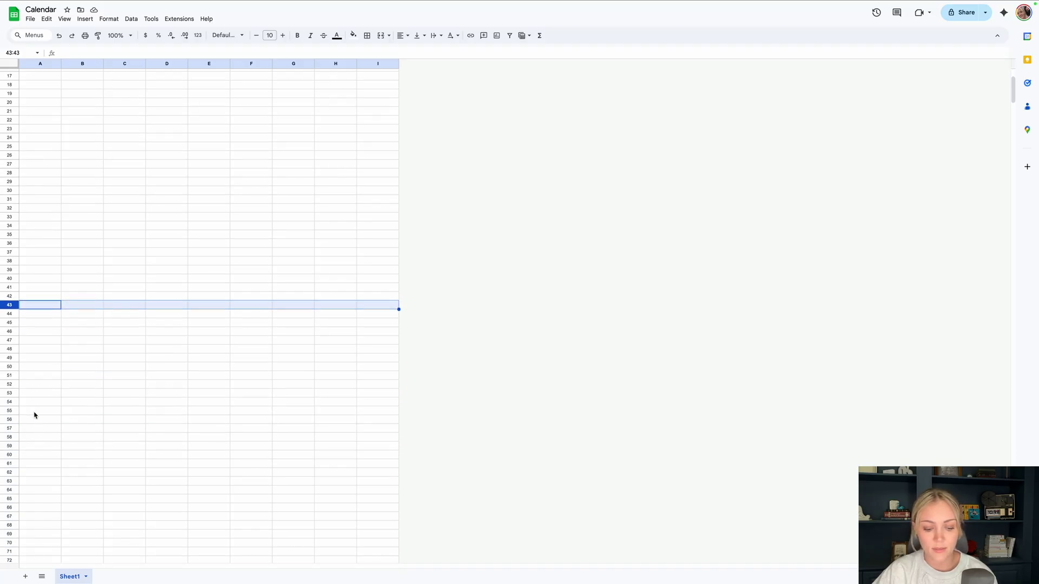
key(ctrl+shift+Down)
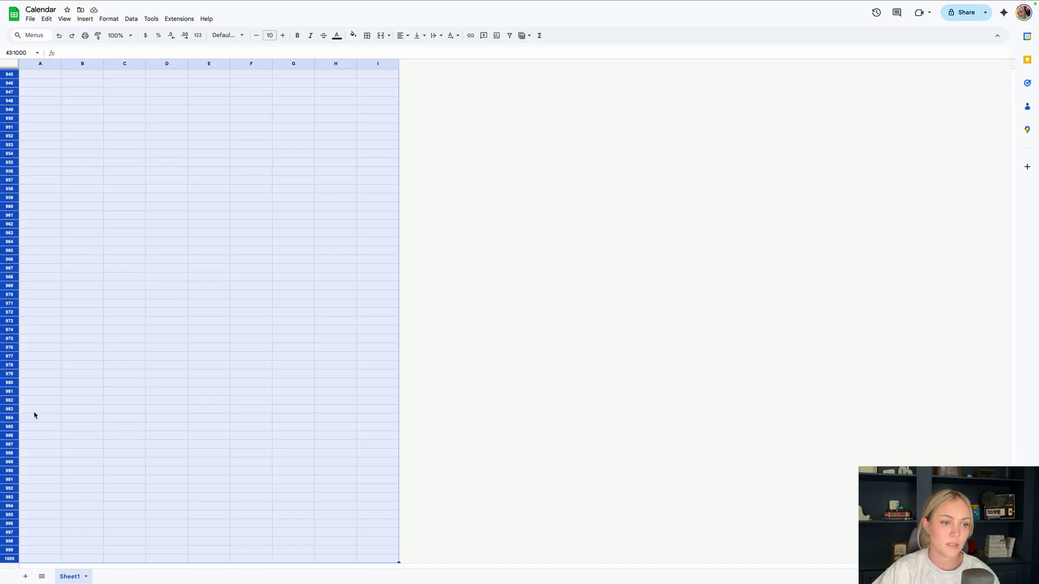
right_click(10, 312)
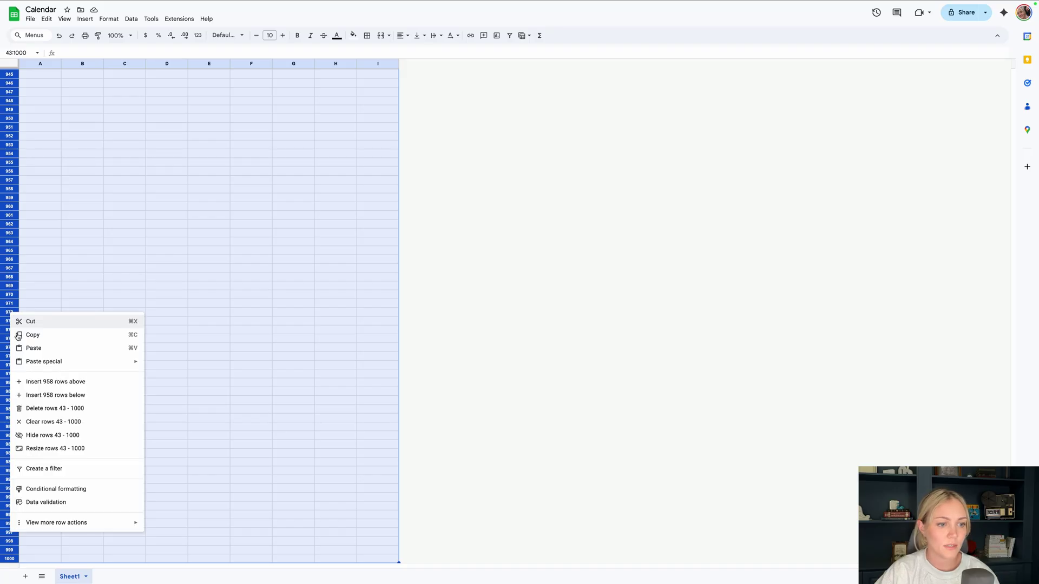
click(44, 413)
click(129, 311)
click(84, 82)
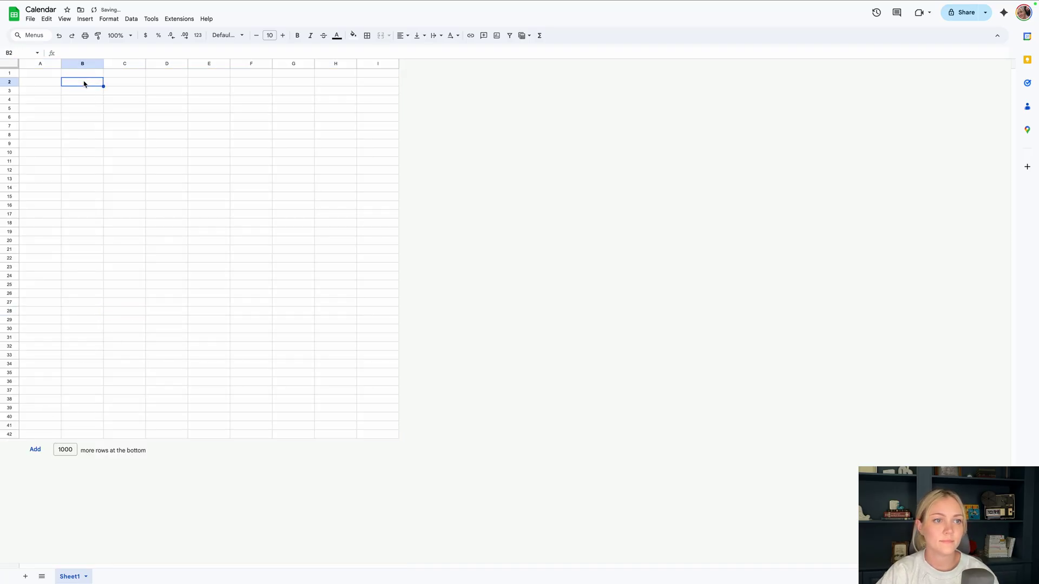
- Resize columns B through H to 120 px wide
click(76, 64)
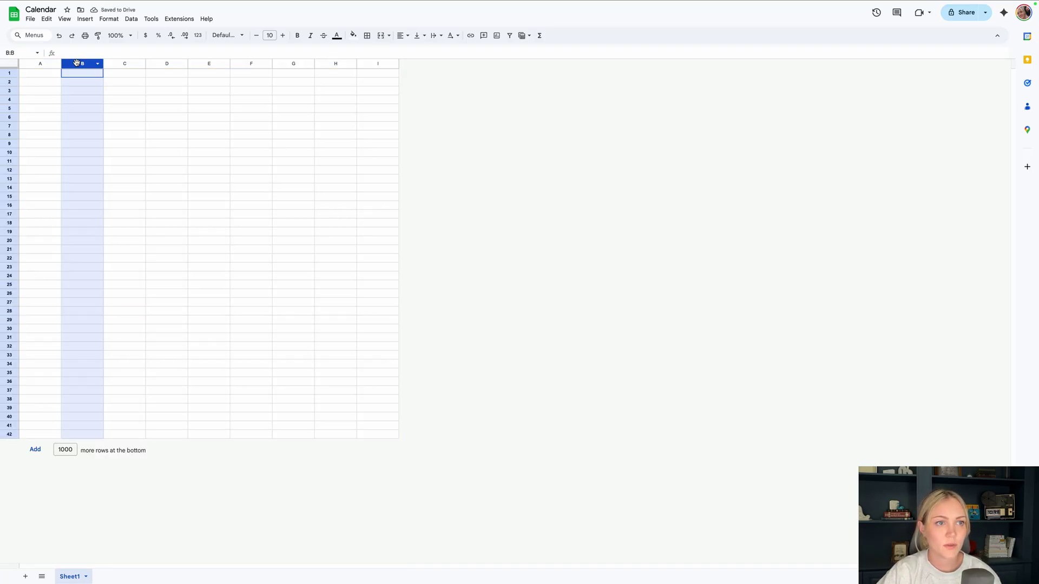
drag(77, 63, 326, 65)
right_click(283, 66)
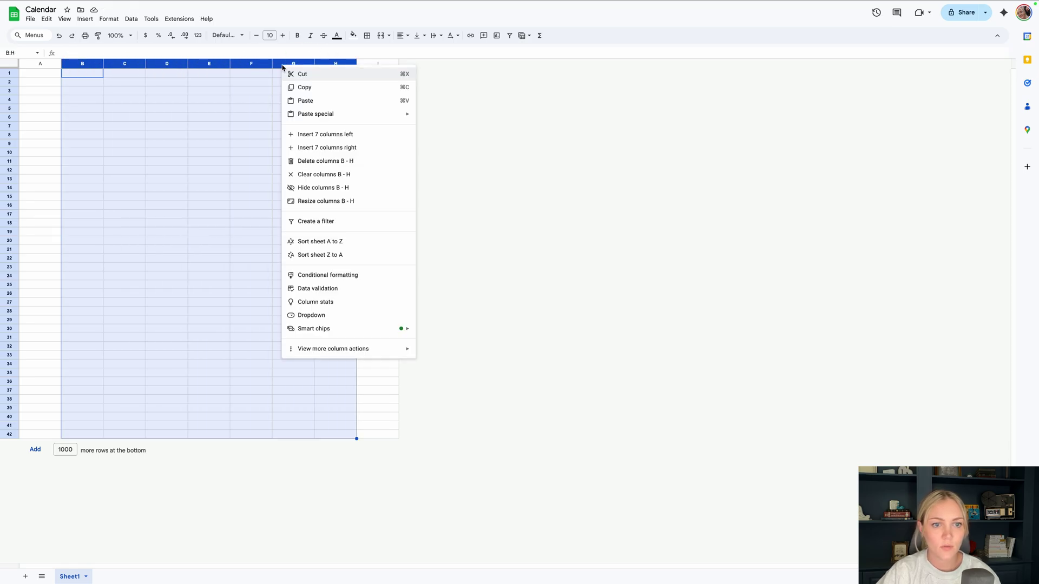
click(303, 202)
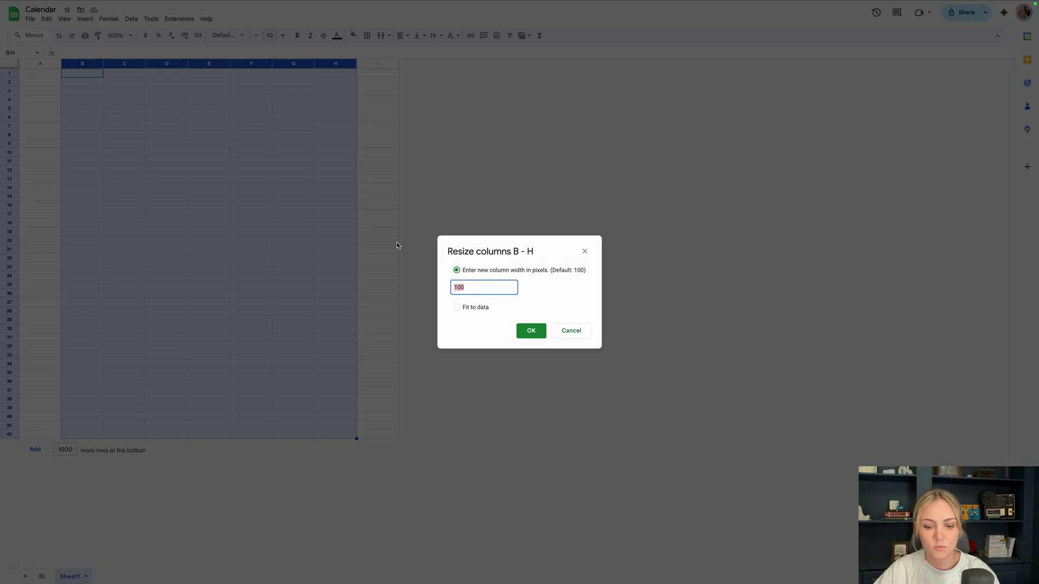
text(120)
key(Return)
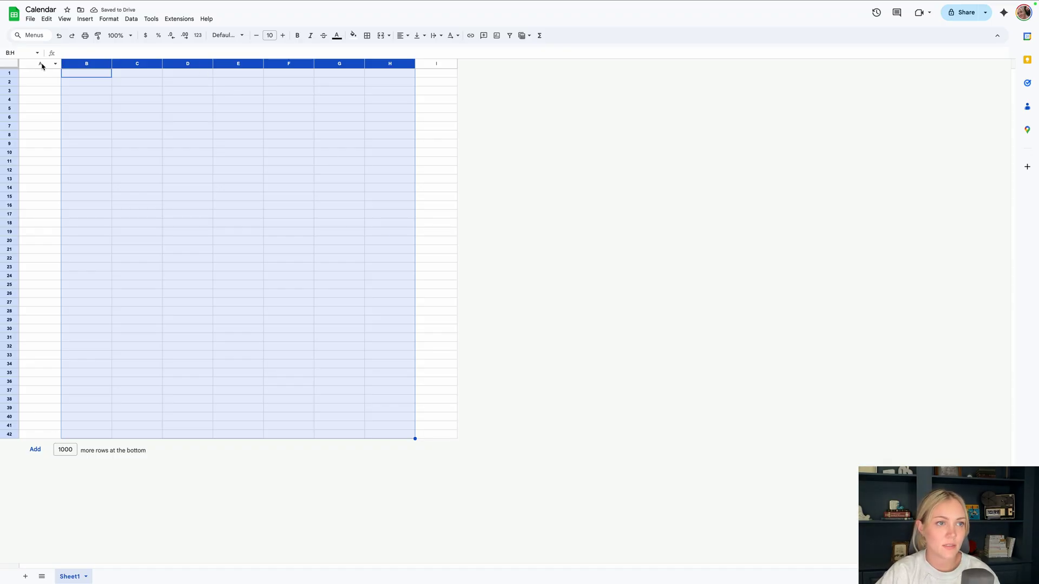
- Narrow the margin columns A and I to 35 px
click(41, 64)
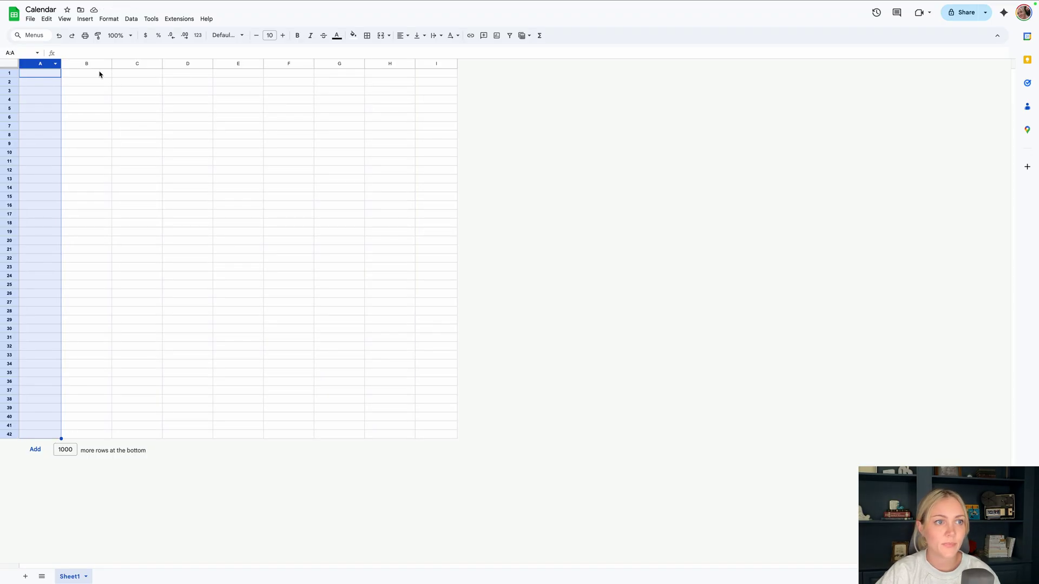
super+click(432, 64)
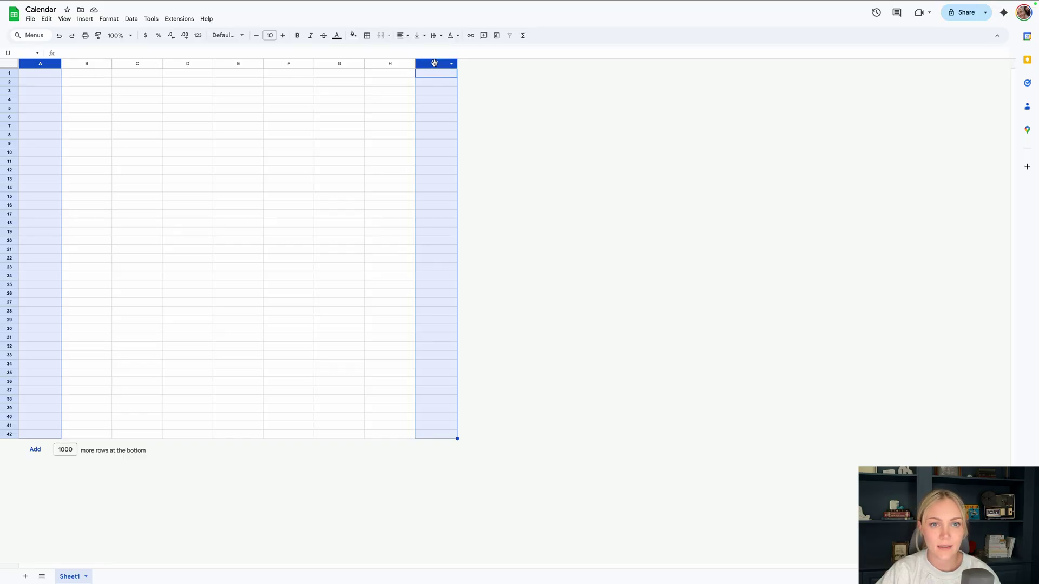
right_click(432, 64)
click(477, 113)
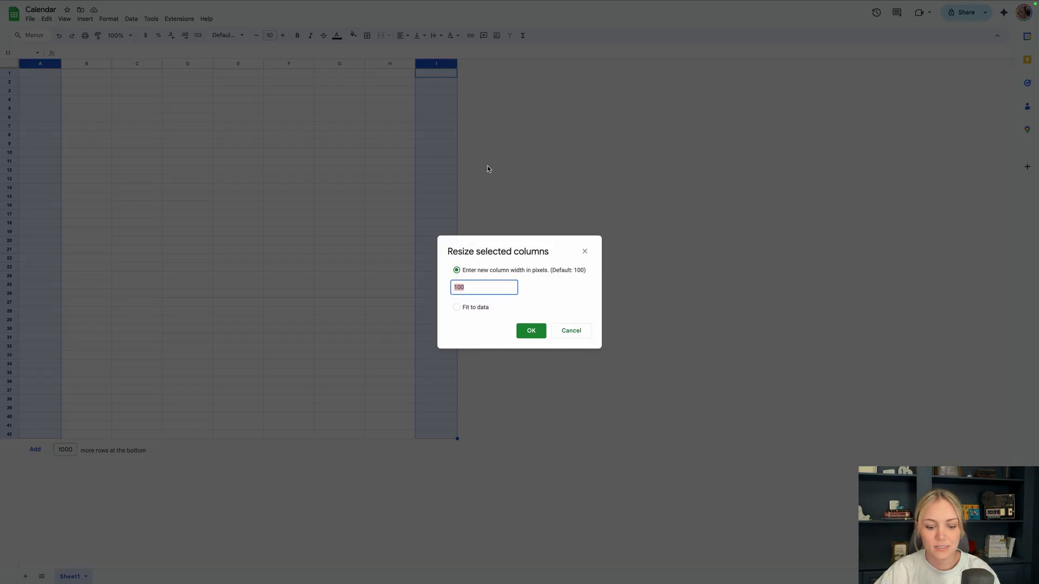
text(35)
key(Return)
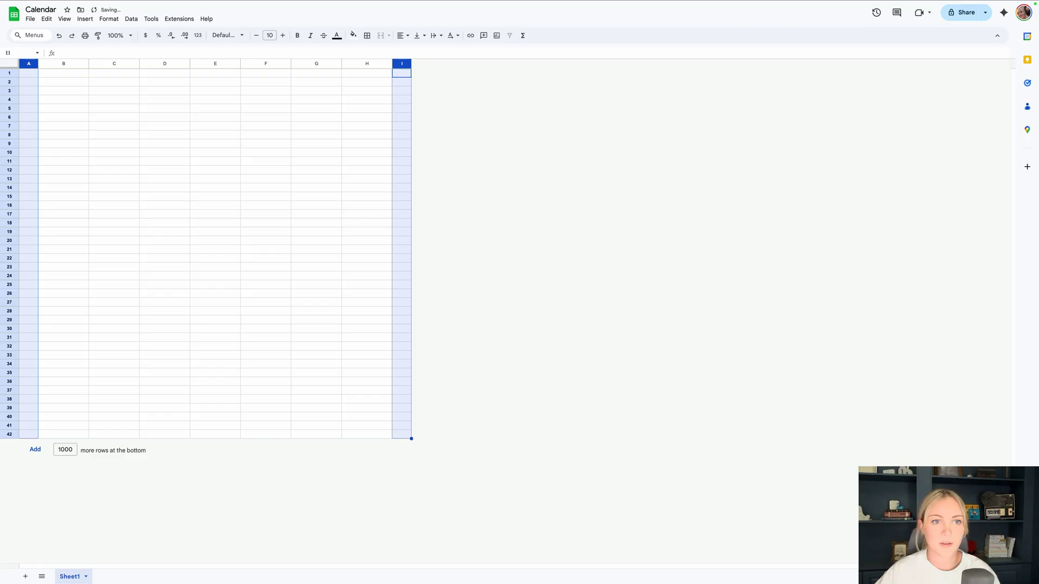
- Merge B2:G3 into a title cell and put borders on every cell of B2:H3
click(57, 85)
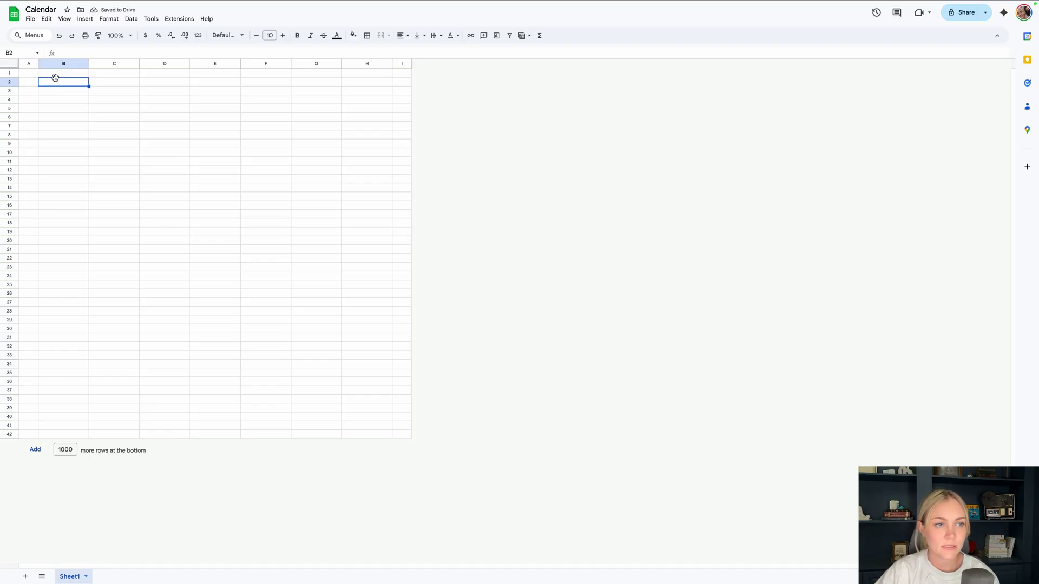
drag(59, 84, 304, 93)
click(381, 37)
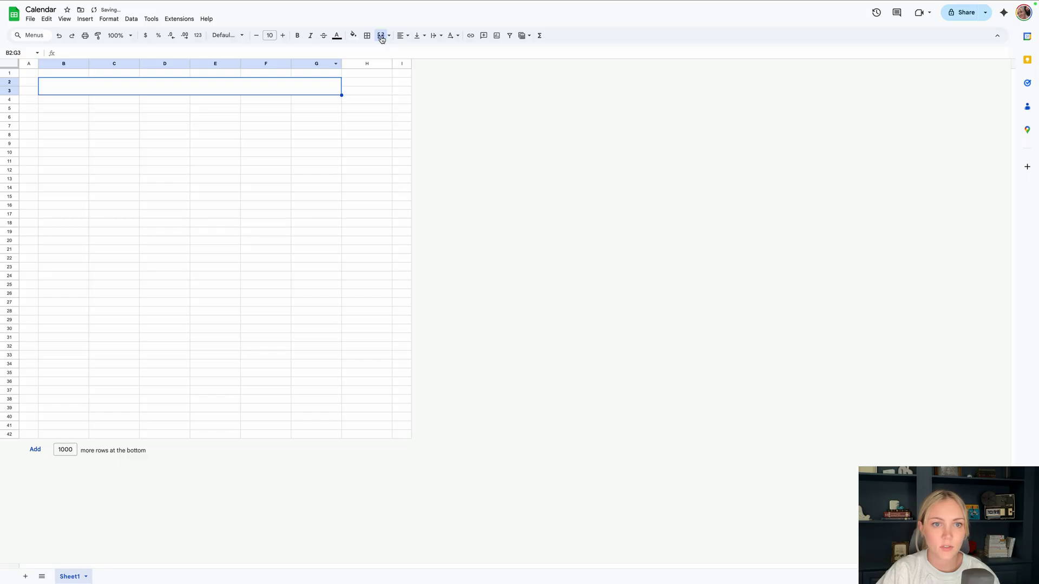
click(307, 85)
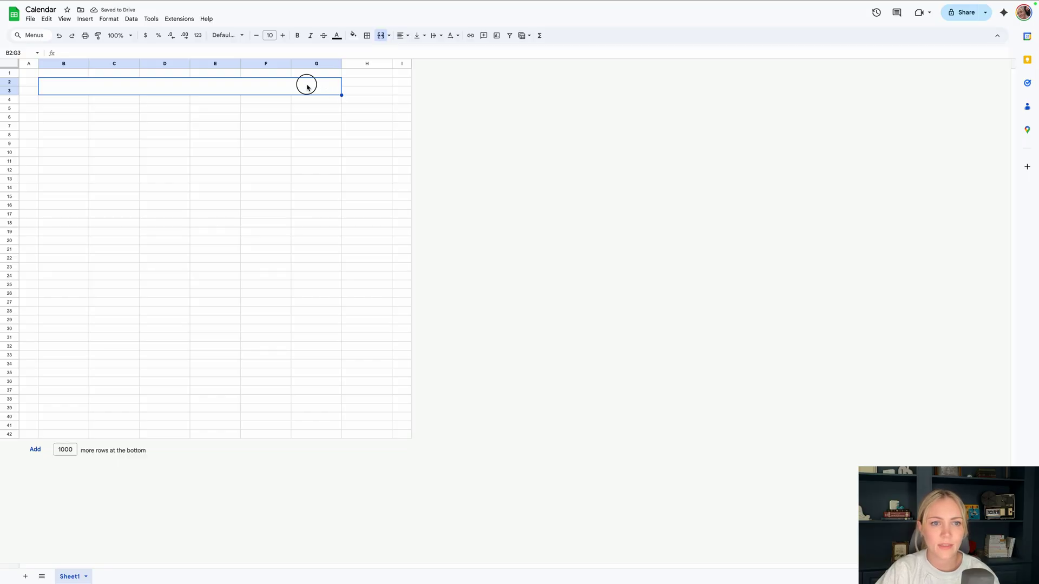
drag(306, 87, 362, 90)
click(367, 36)
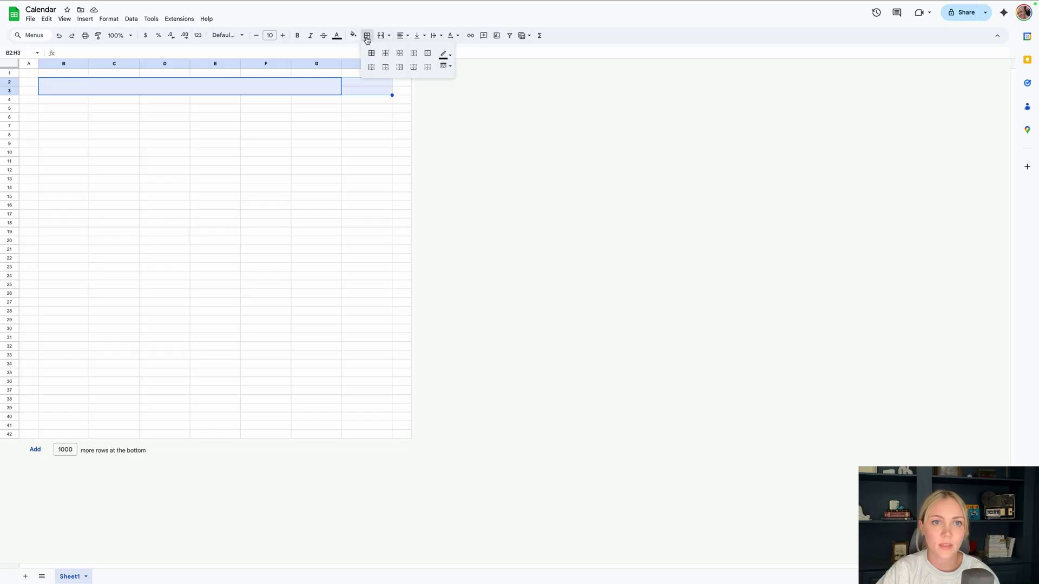
click(371, 53)
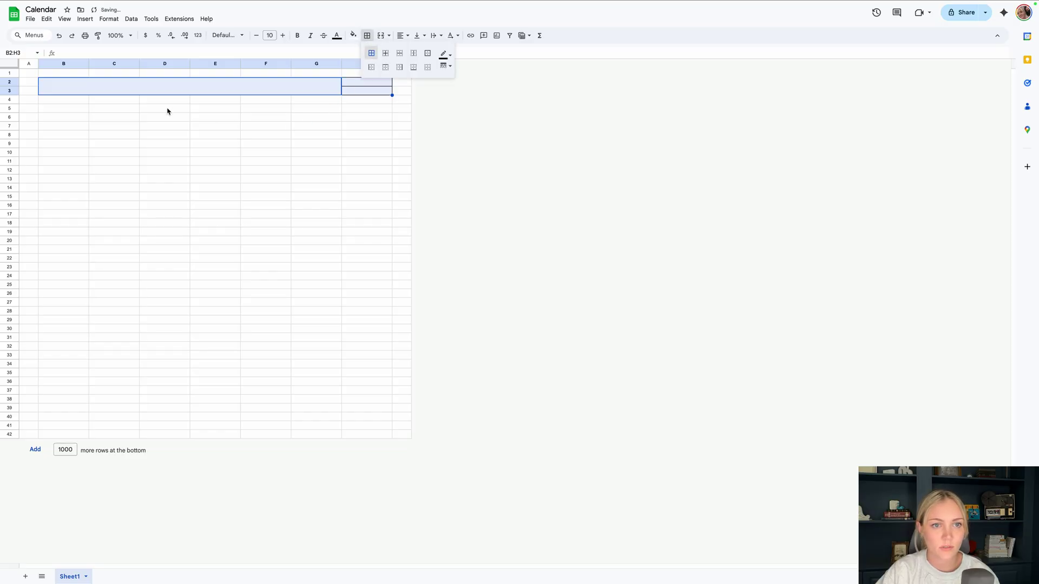
click(255, 107)
click(372, 82)
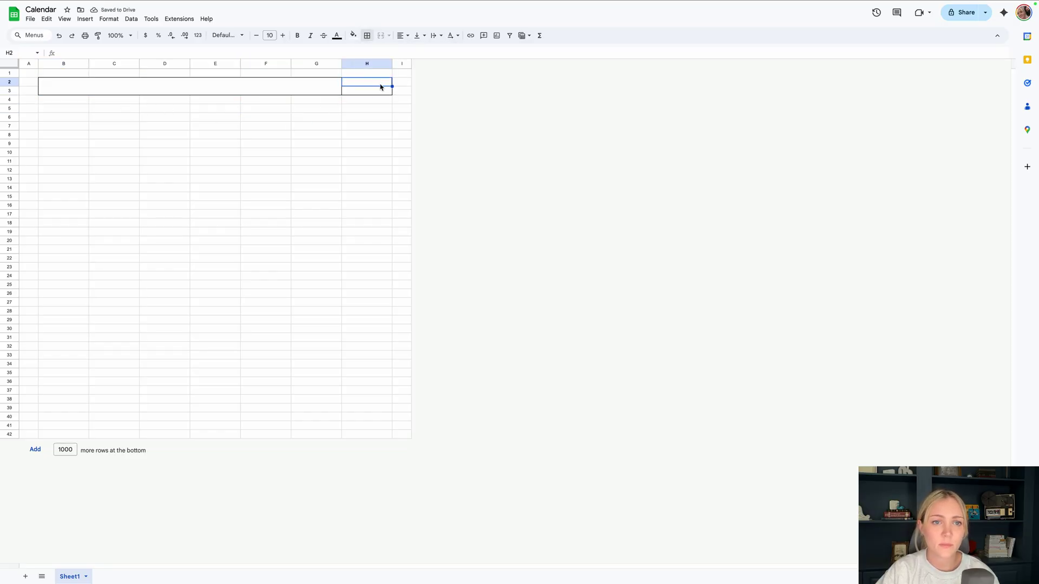
click(388, 91)
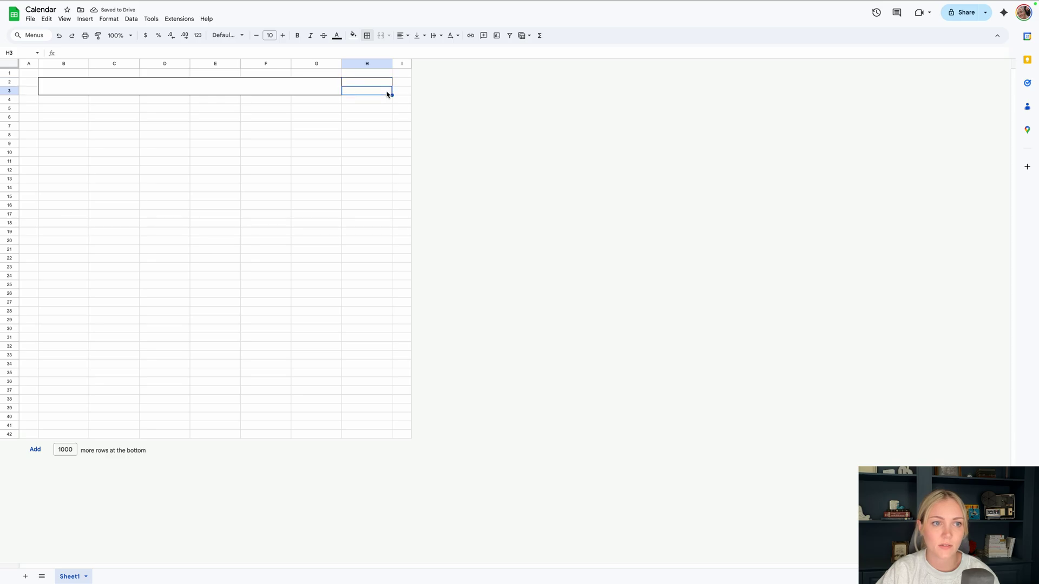
- Border every cell of header row B5:H5, and outline week block B6:H11 with vertical day dividers
click(60, 111)
drag(59, 111, 357, 112)
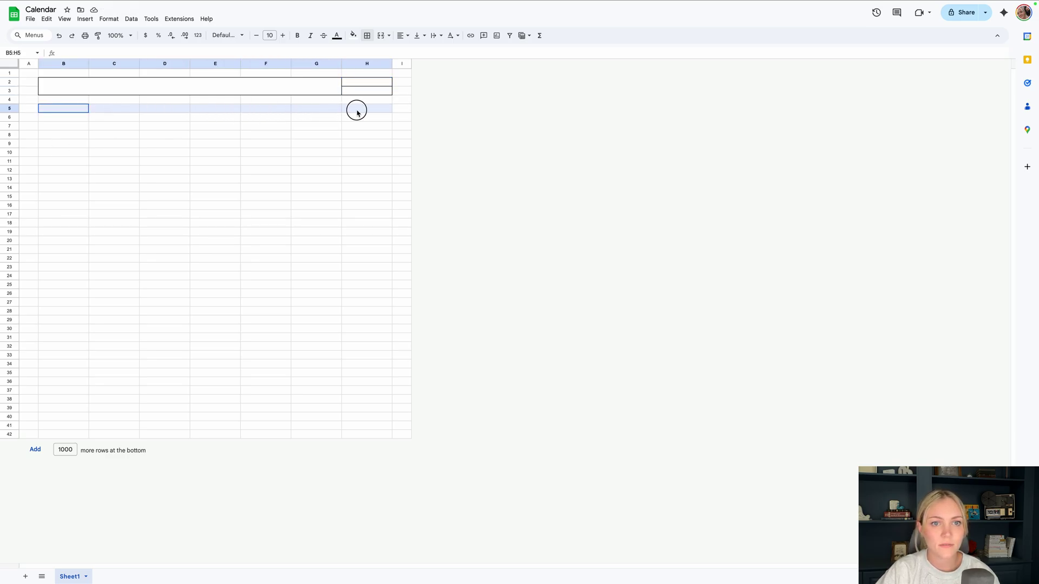
click(367, 35)
click(372, 54)
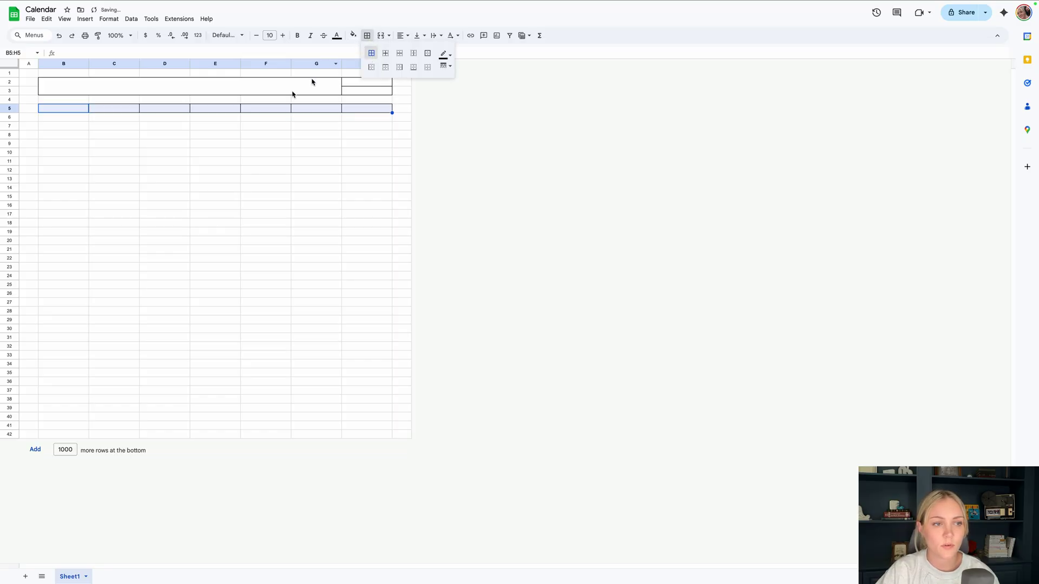
click(59, 120)
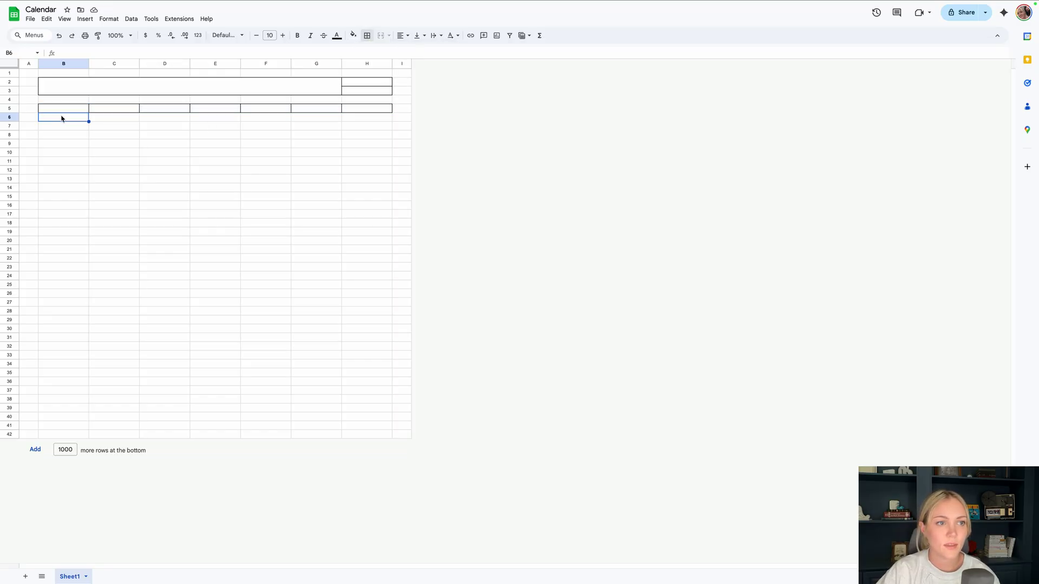
drag(63, 120, 360, 164)
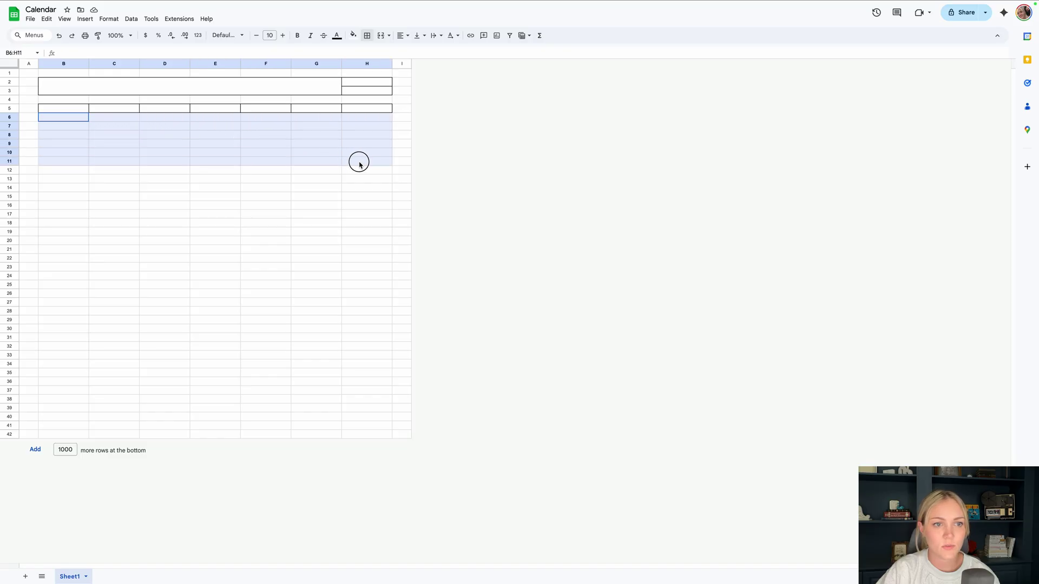
click(366, 37)
click(428, 53)
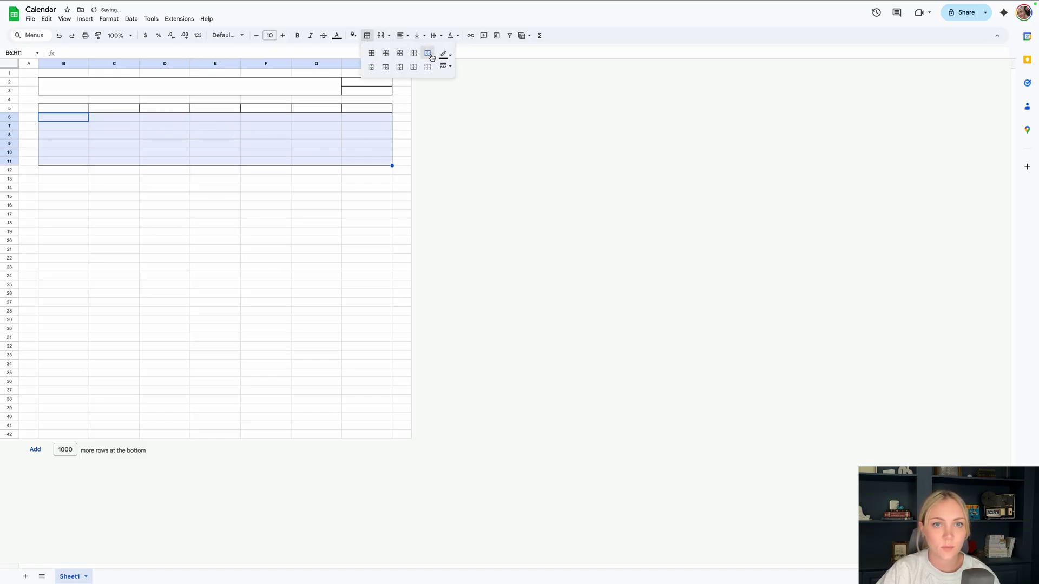
click(413, 56)
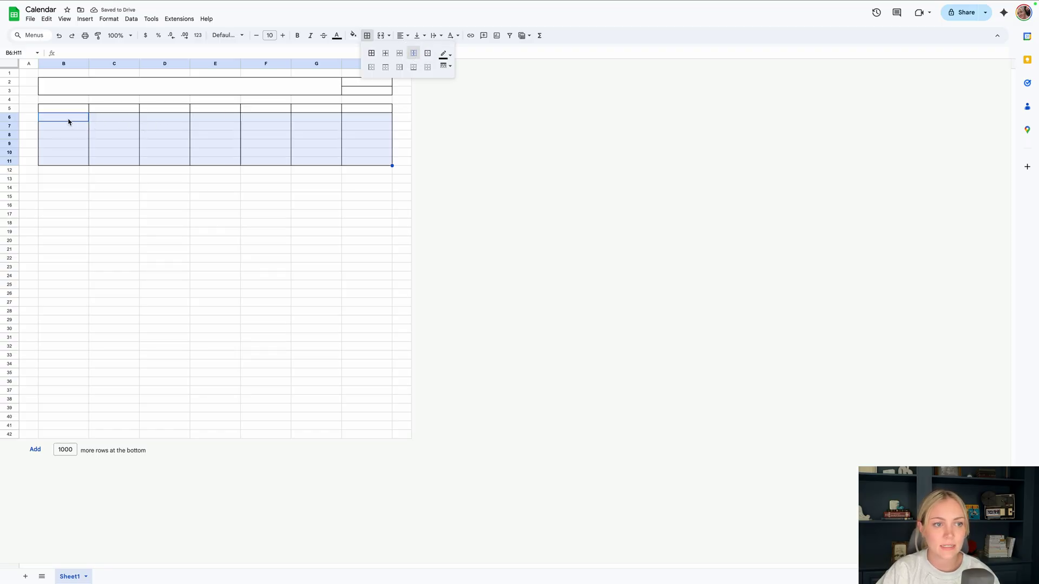
- Copy the B6:H11 week block and paste it at B12, B18, B24, B30 and B36
key(ctrl+c)
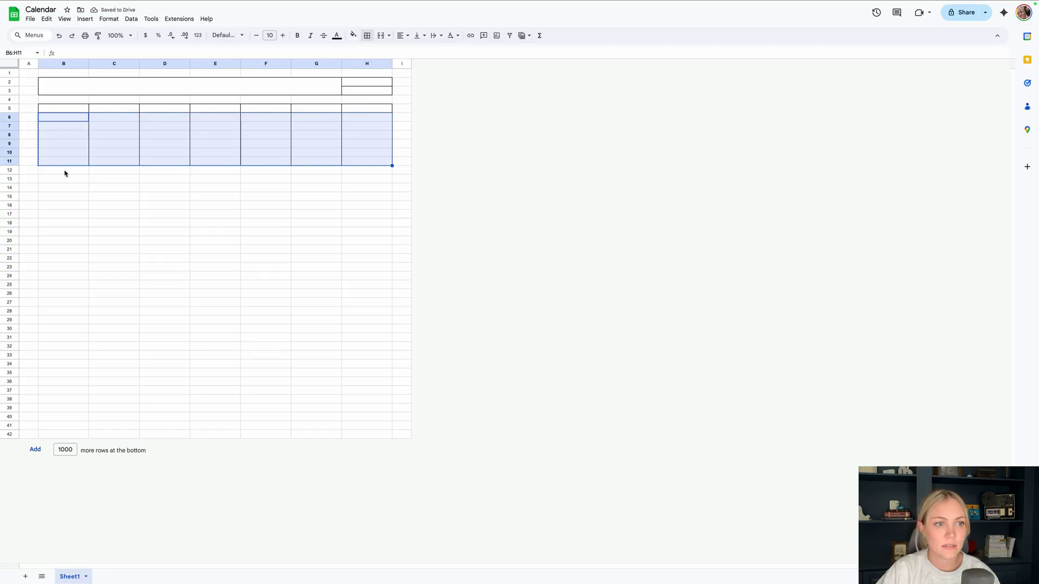
click(65, 171)
key(ctrl+v)
click(69, 221)
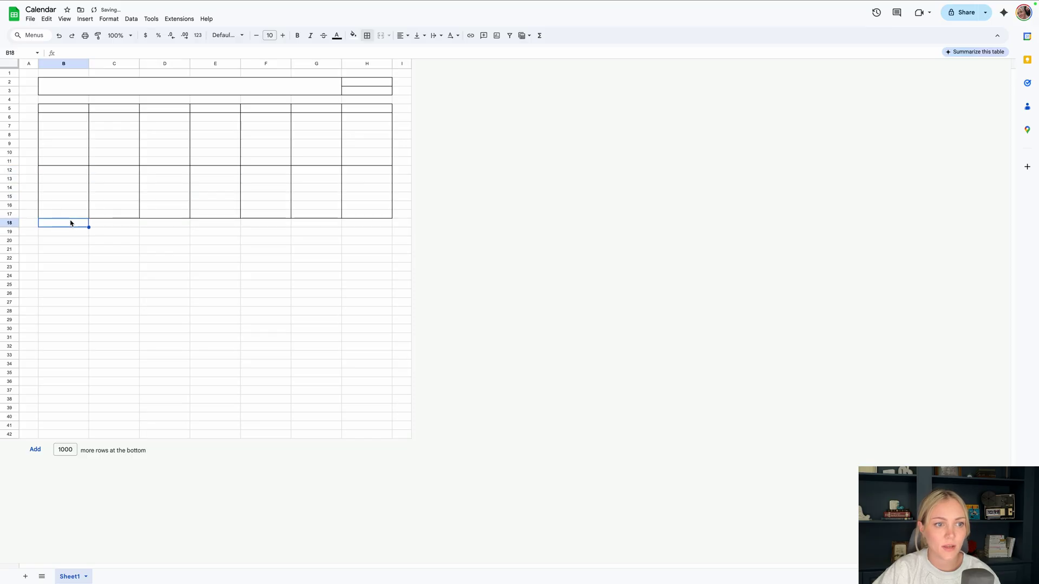
key(ctrl+v)
click(72, 277)
key(ctrl+v)
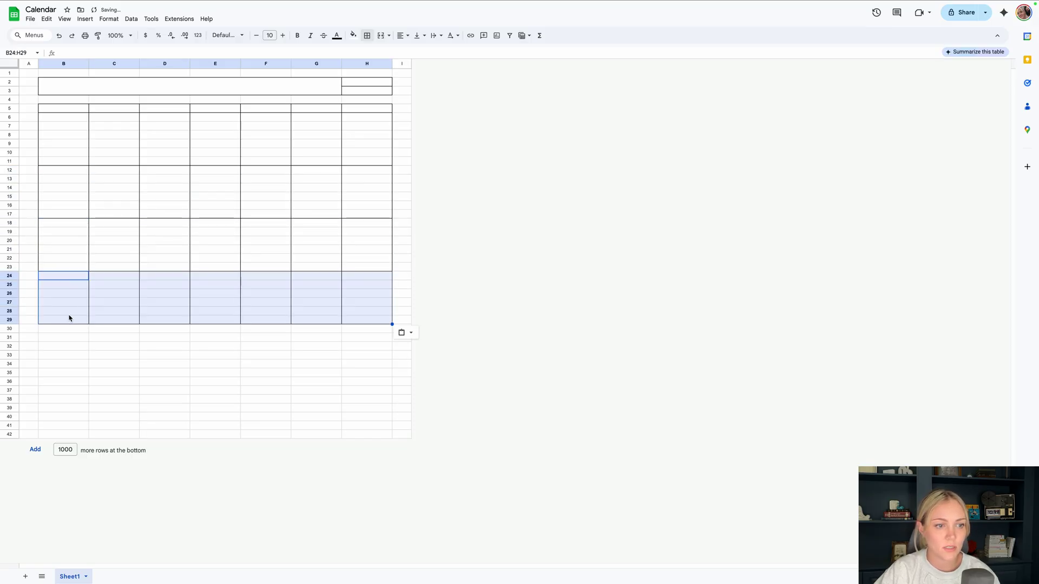
click(69, 328)
key(ctrl+v)
click(75, 383)
key(ctrl+v)
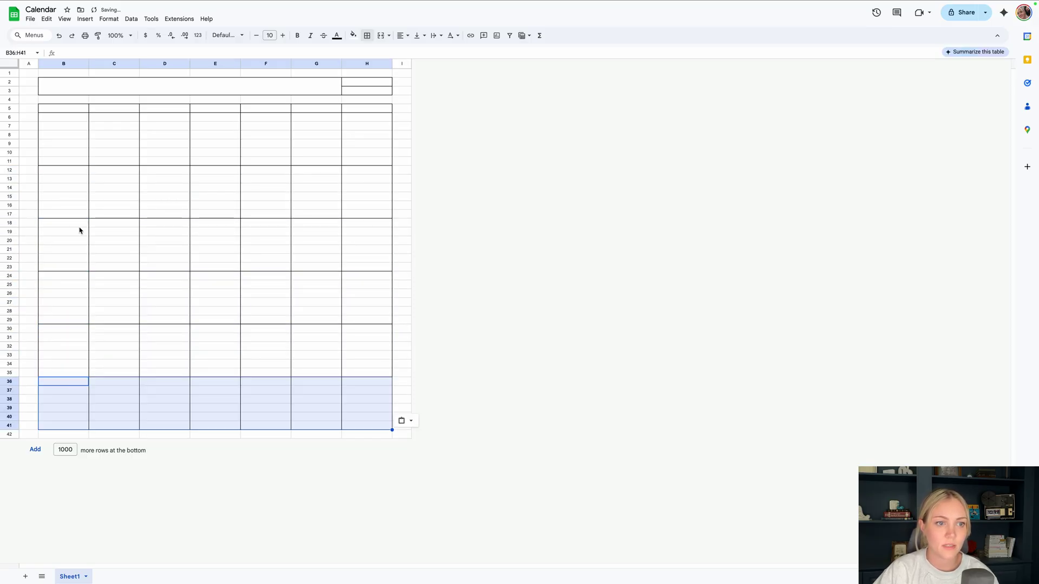
click(79, 226)
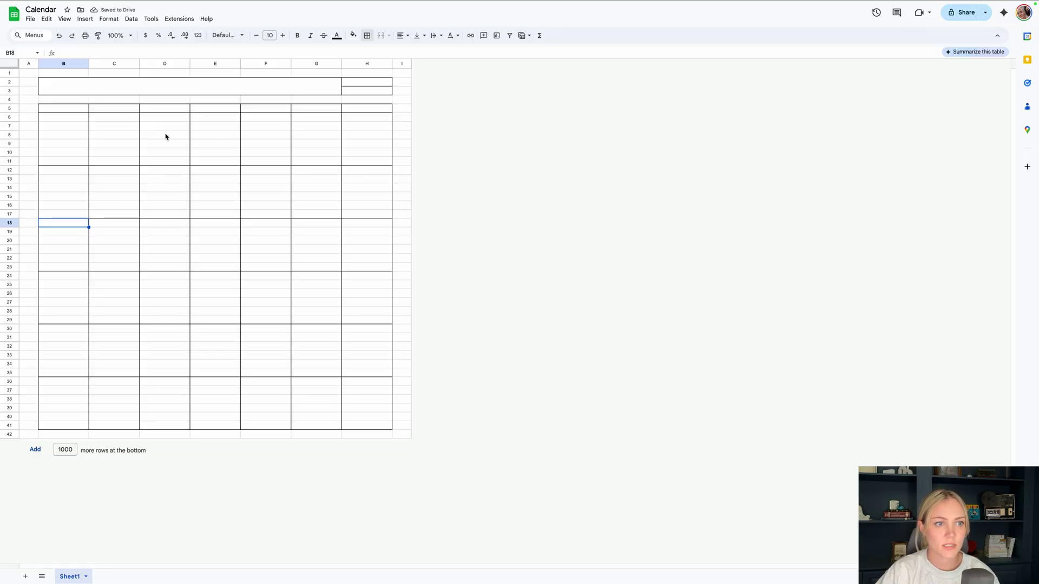
- Start a new data validation rule for cell H2
click(365, 86)
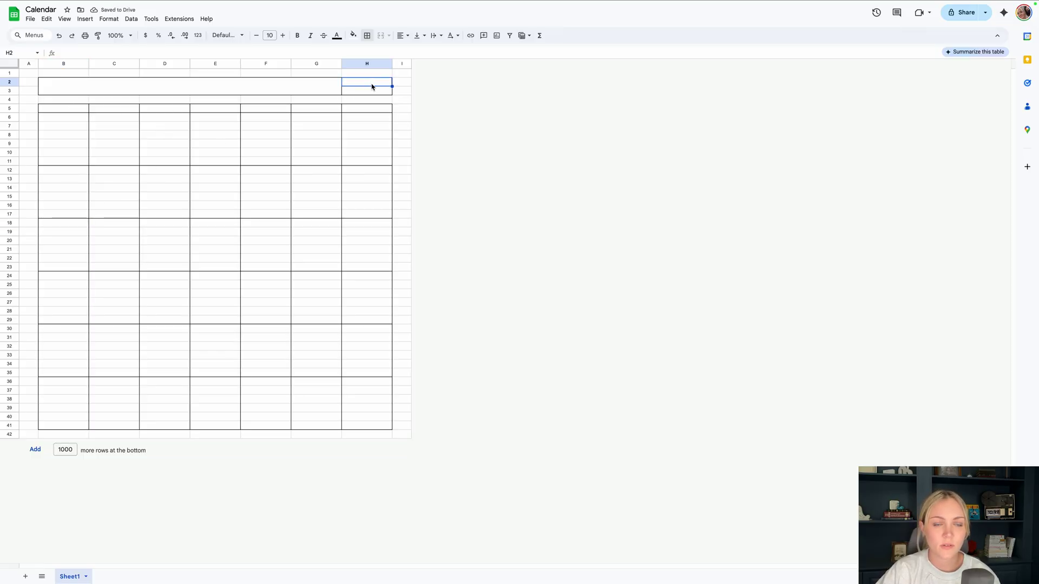
right_click(374, 86)
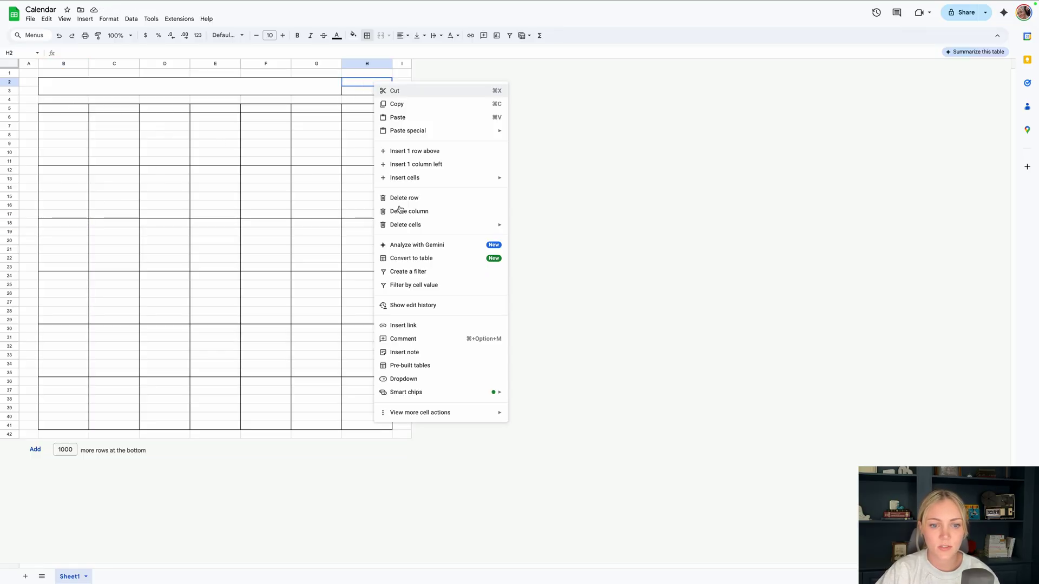
click(136, 20)
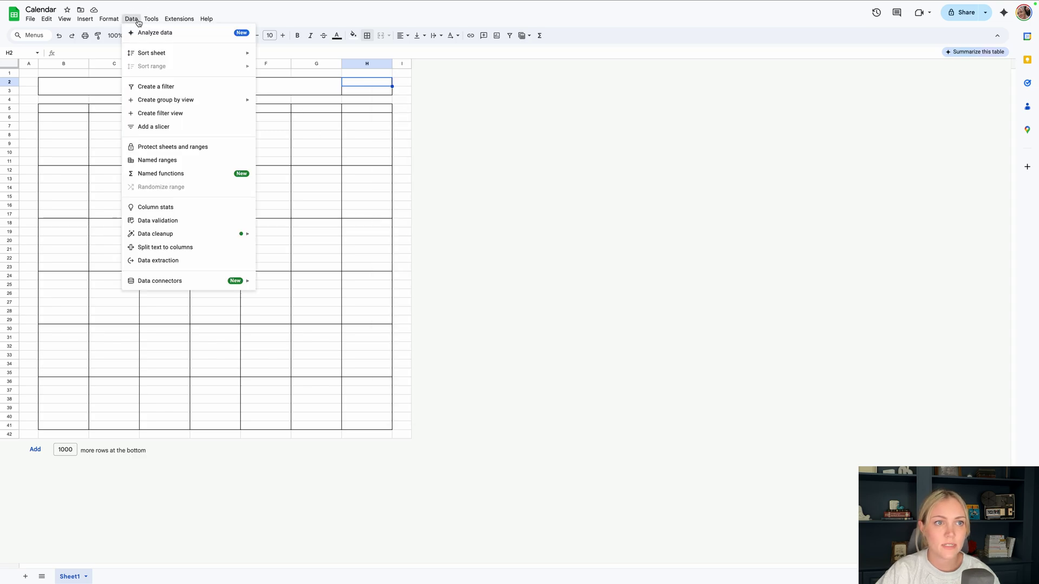
click(179, 221)
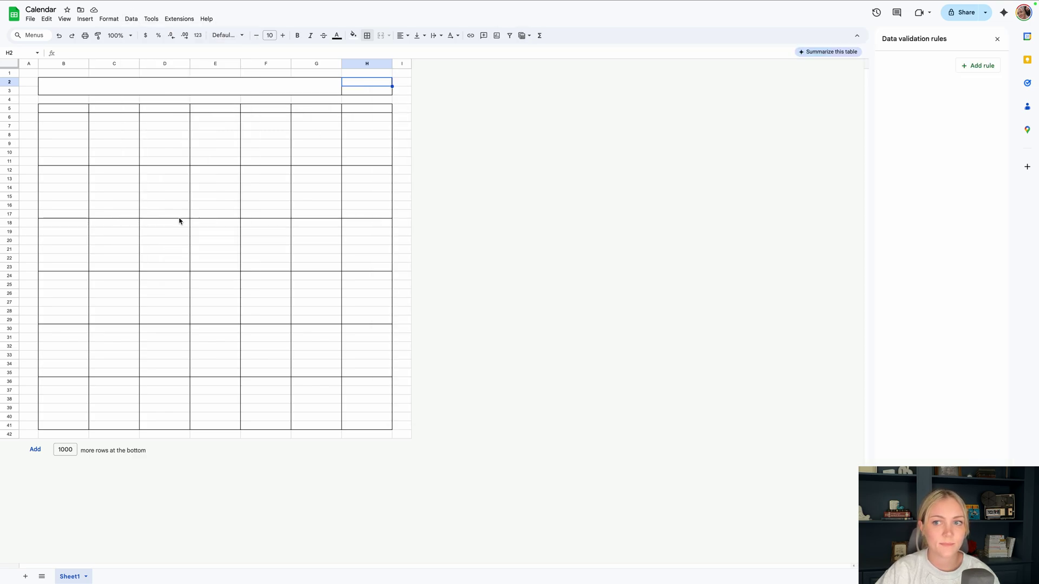
click(974, 69)
- Enter the twelve dropdown items January through December
drag(952, 133, 925, 135)
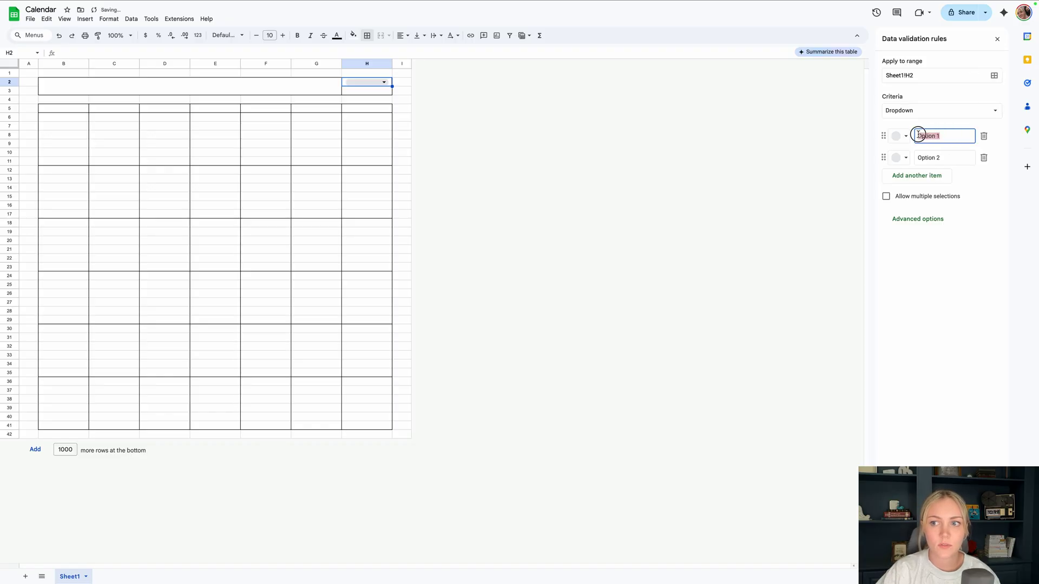
text(January)
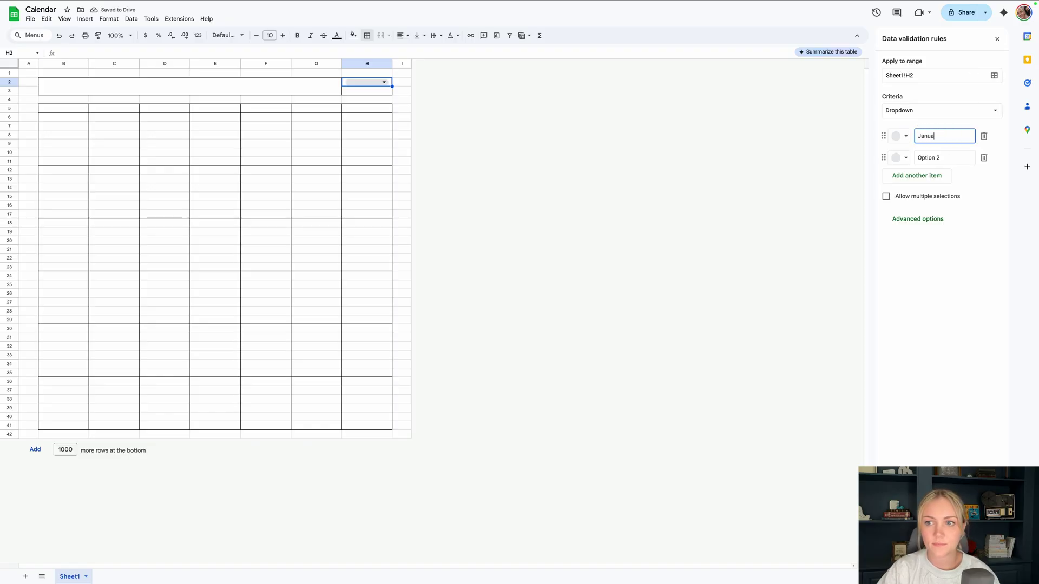
key(Tab)
text(Febru)
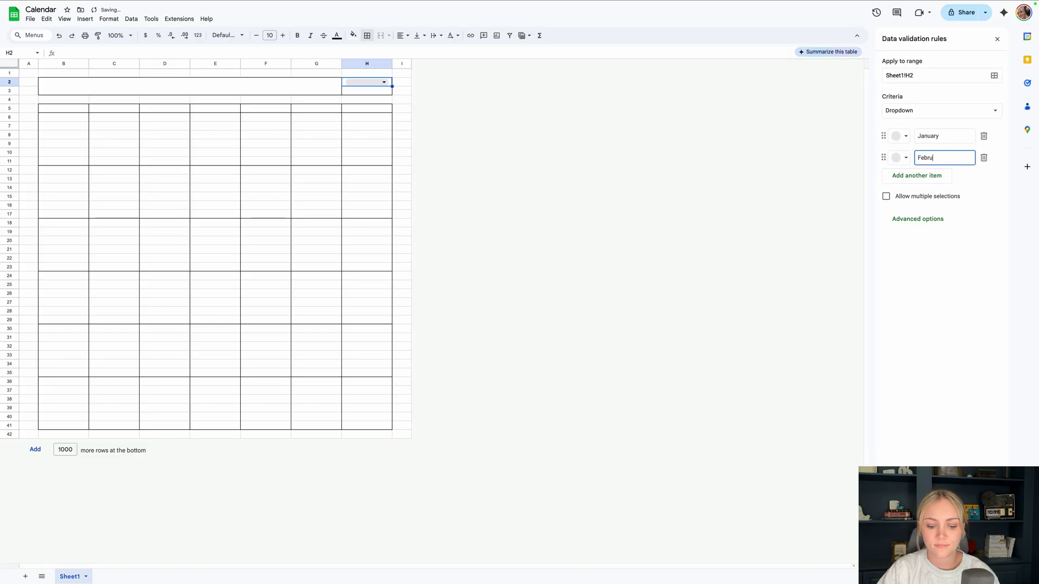
text(ary)
key(Return)
text(March)
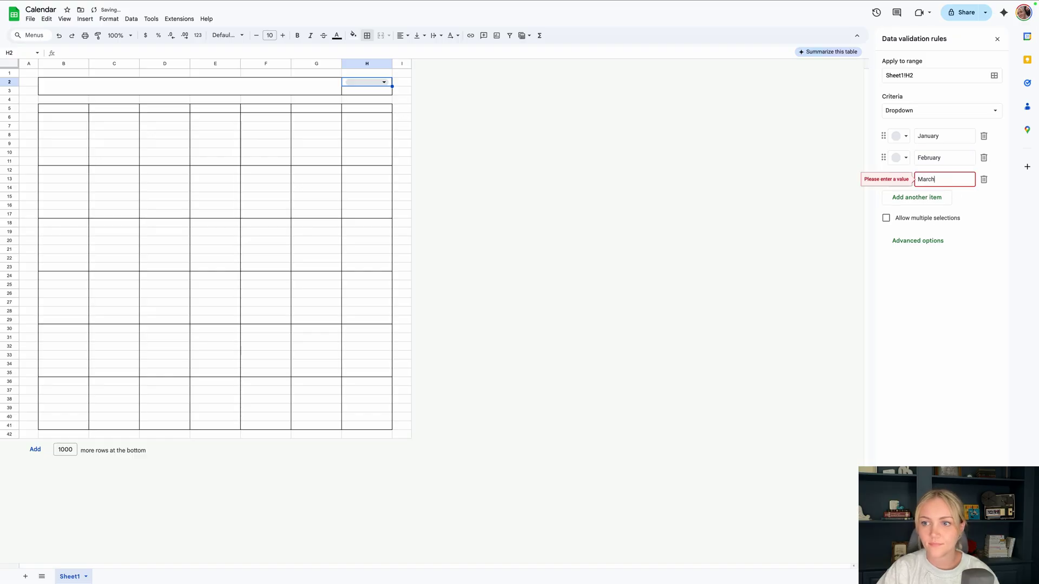
key(Return)
text(April)
key(Return)
text(Ma)
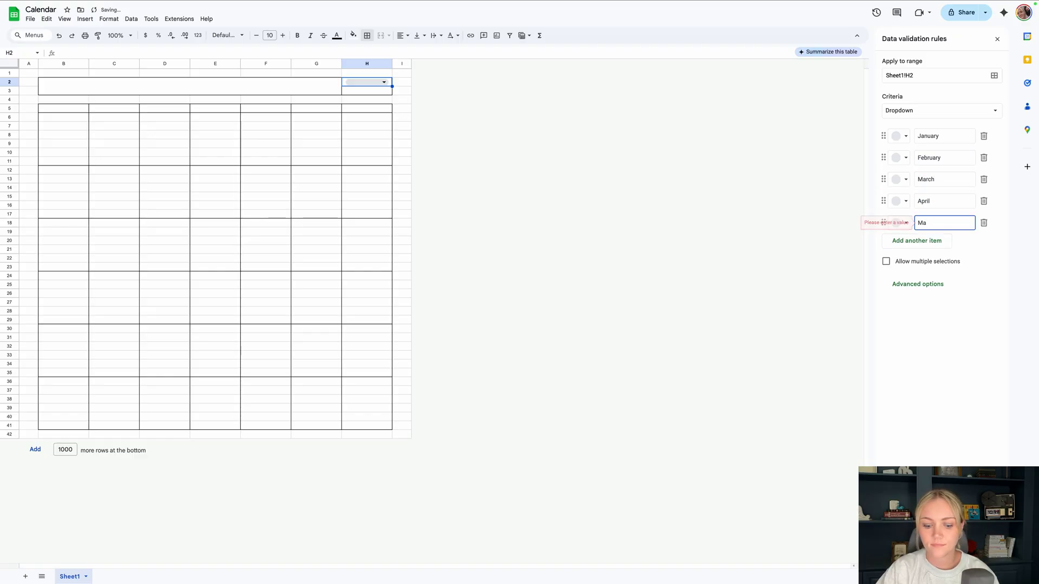
text(y)
key(Return)
text(June)
key(Return)
text(July)
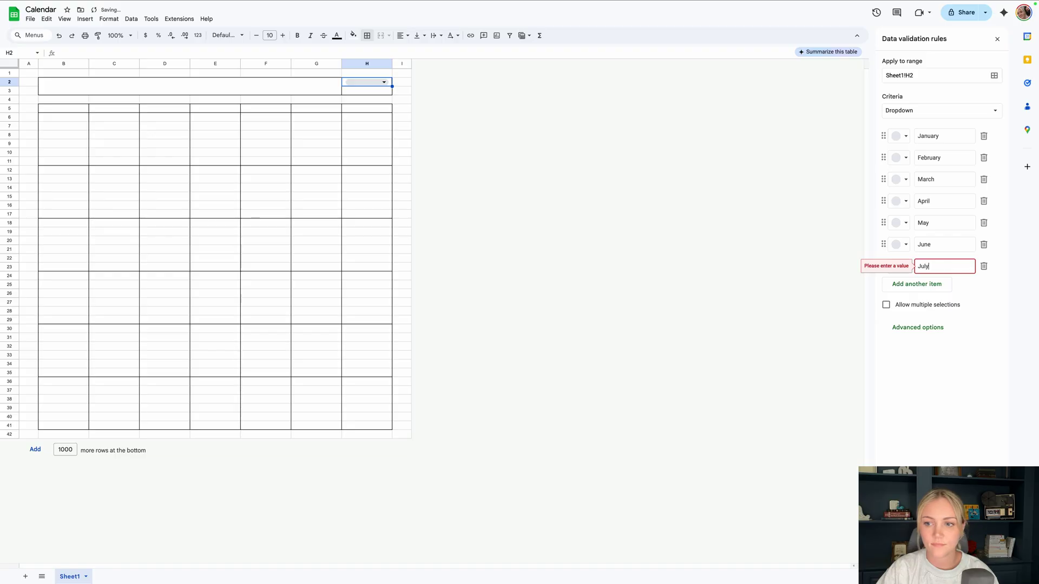
key(Return)
text(August)
key(Return)
text(Septe)
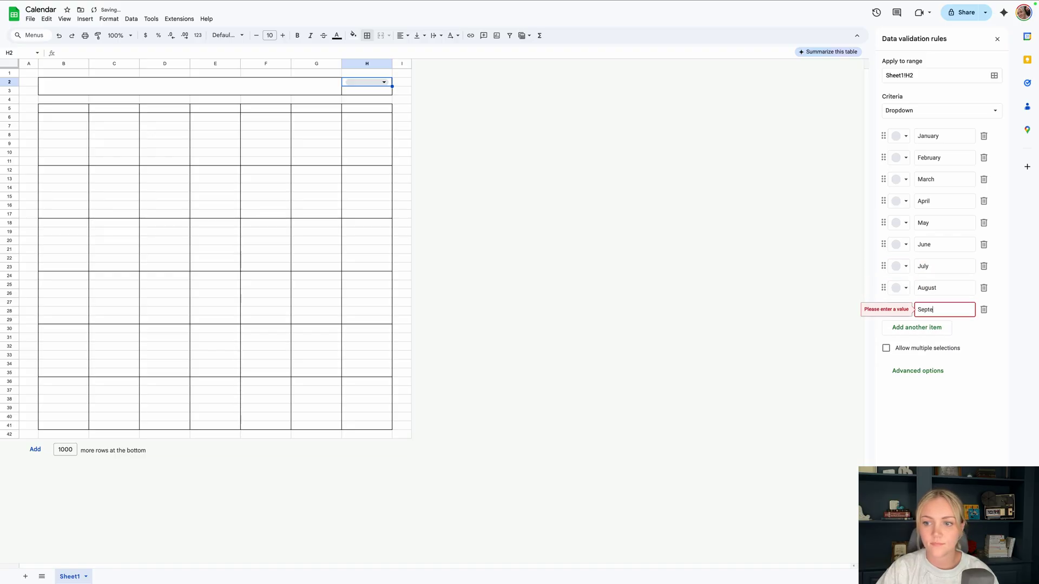
text(mber)
key(Return)
text(October)
key(Return)
text(No)
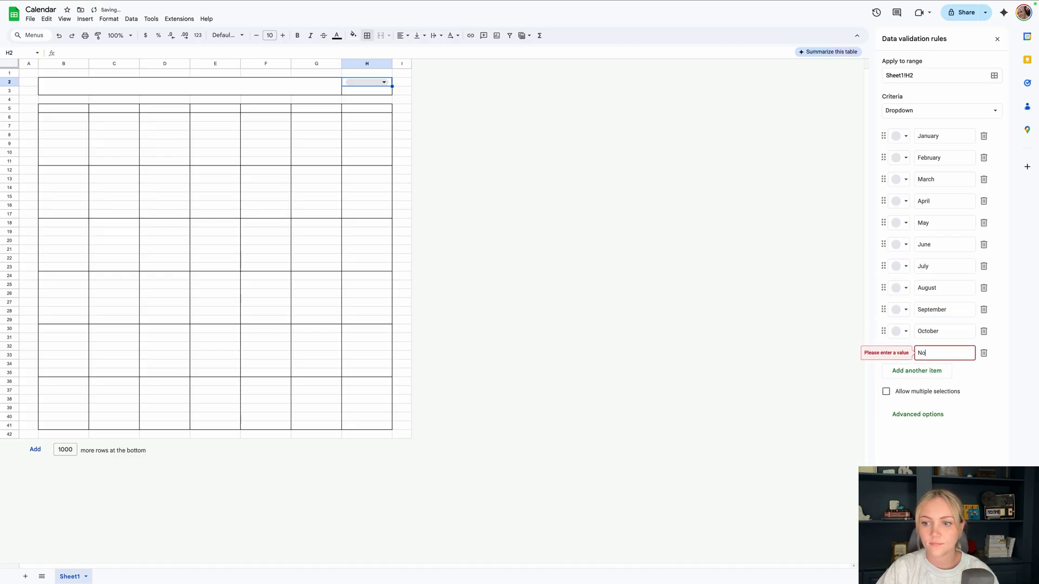
text(vember)
key(Return)
text(De)
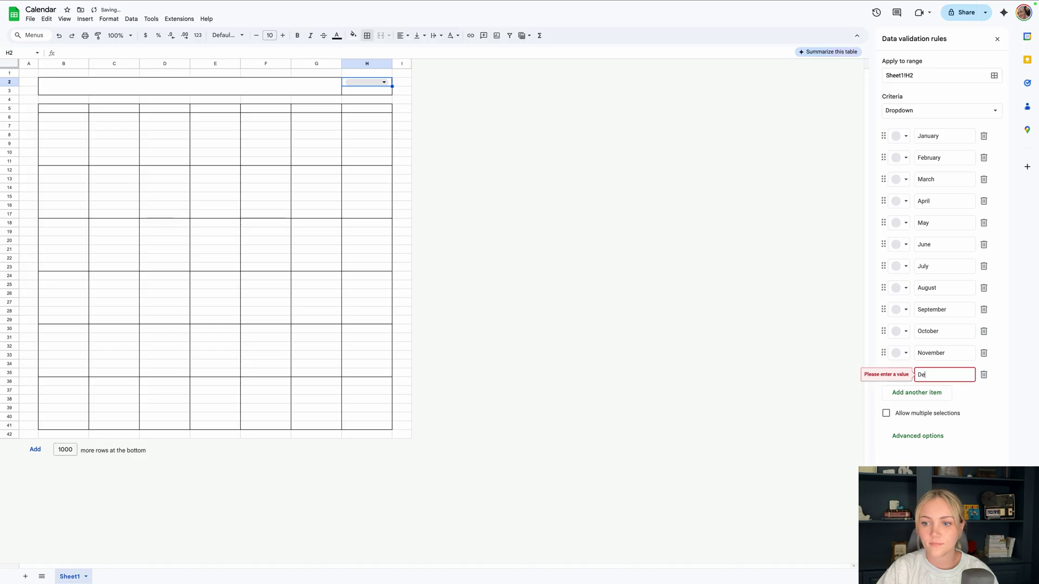
text(cember)
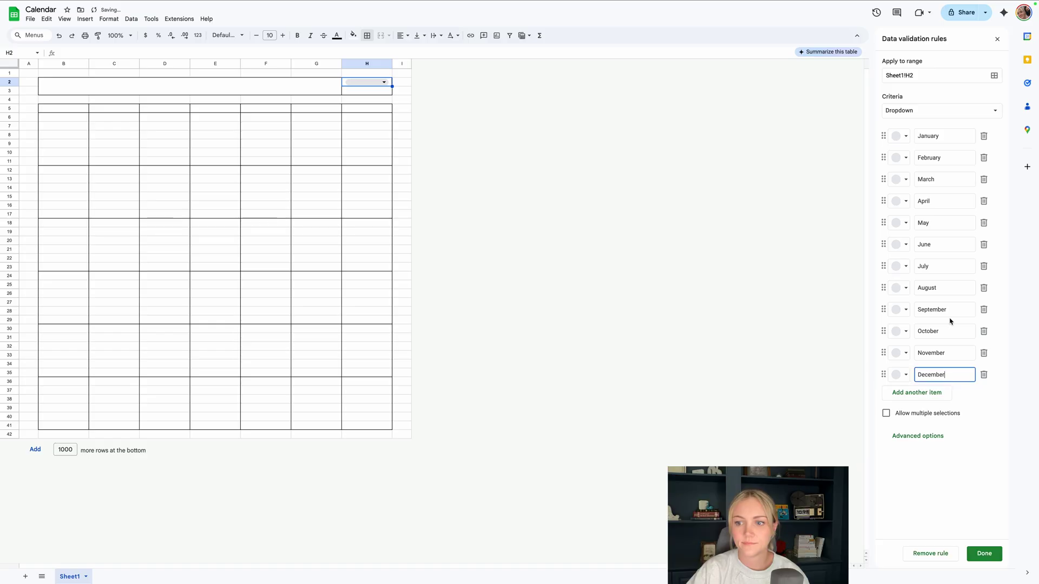
- Set the dropdown's display style to Arrow, test it in H2, and save the rule
click(929, 436)
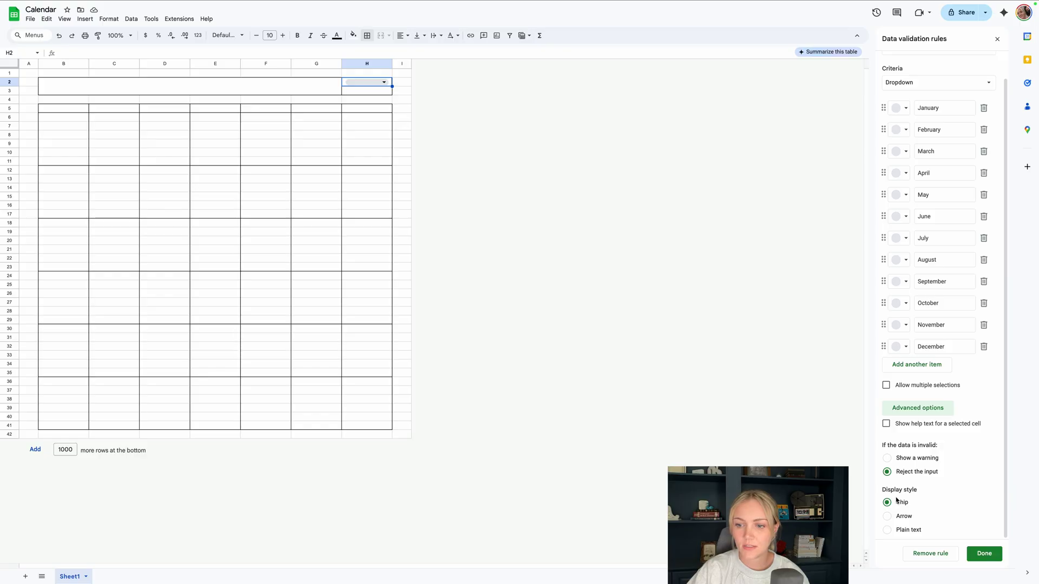
click(887, 518)
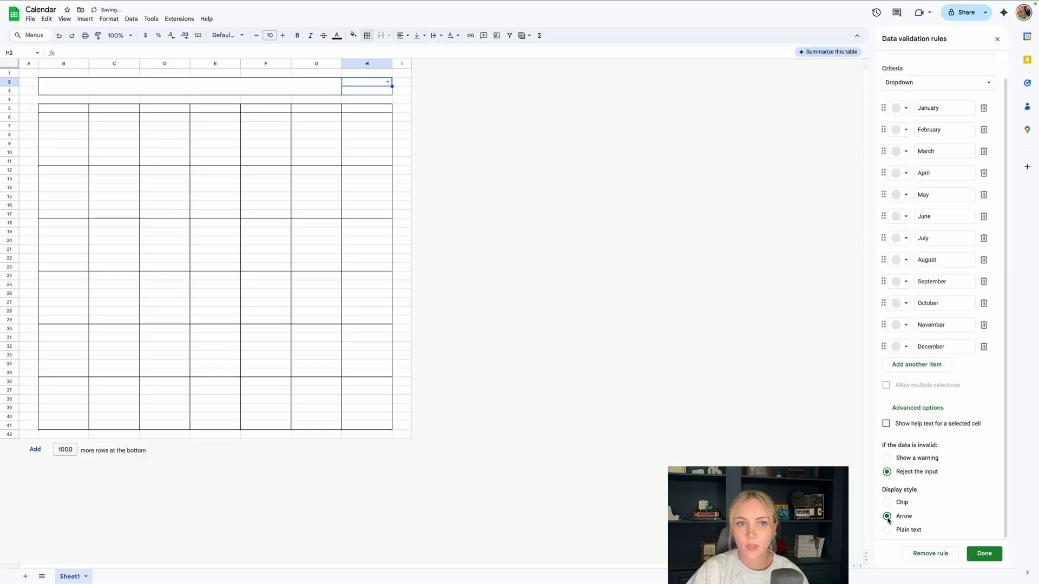
click(887, 531)
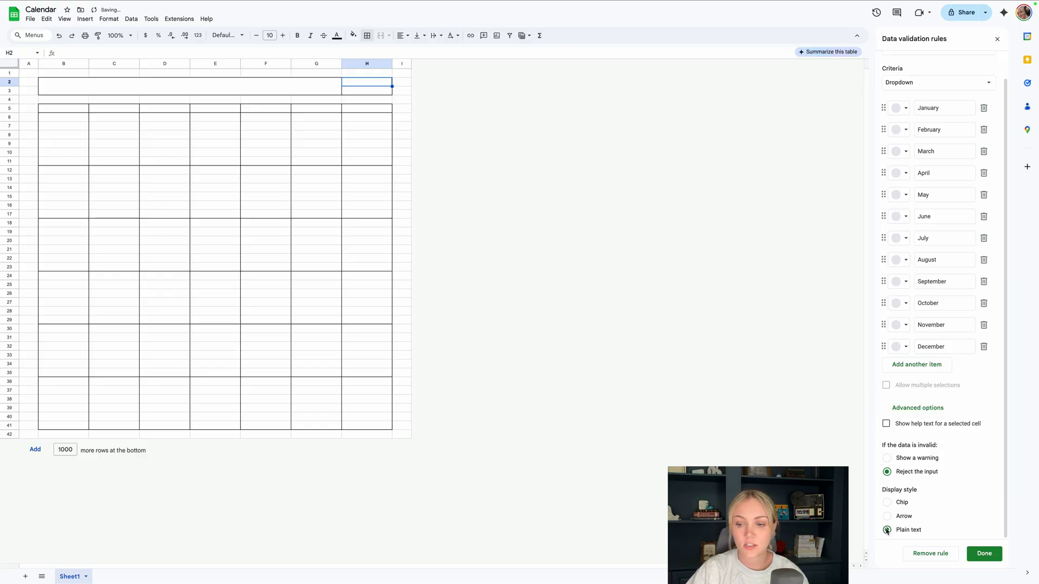
double_click(370, 81)
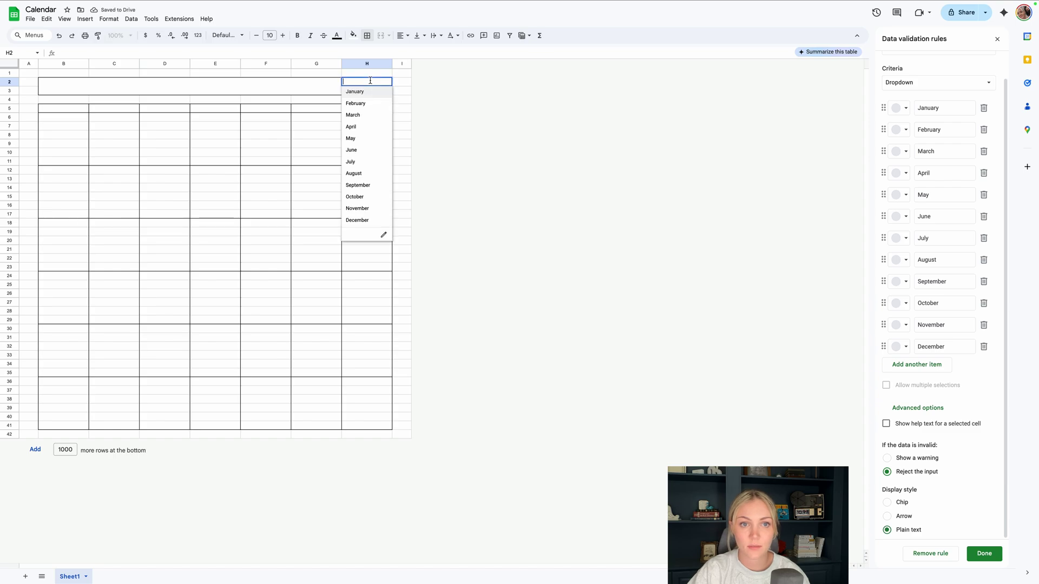
key(Escape)
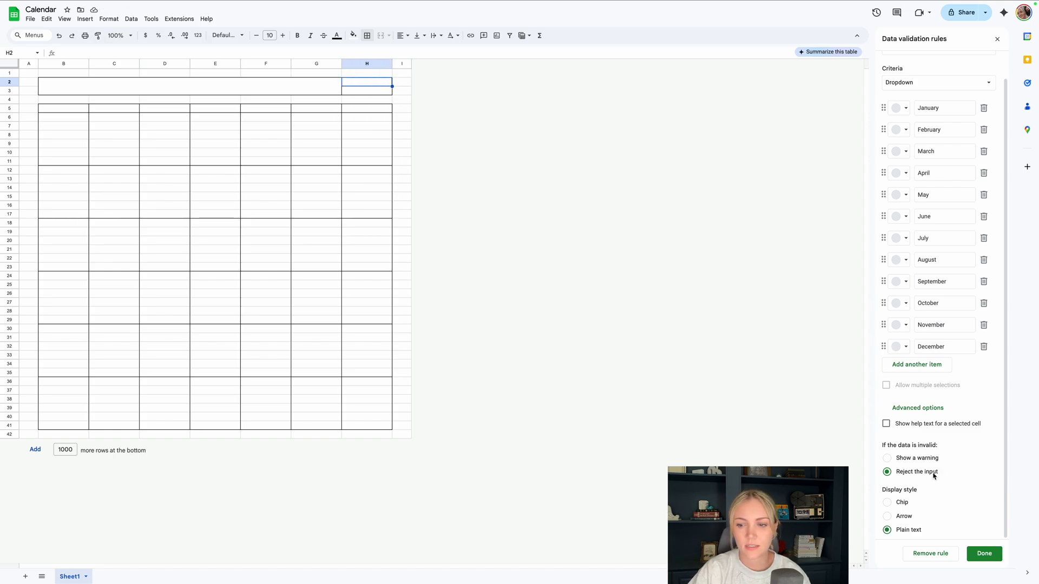
click(900, 517)
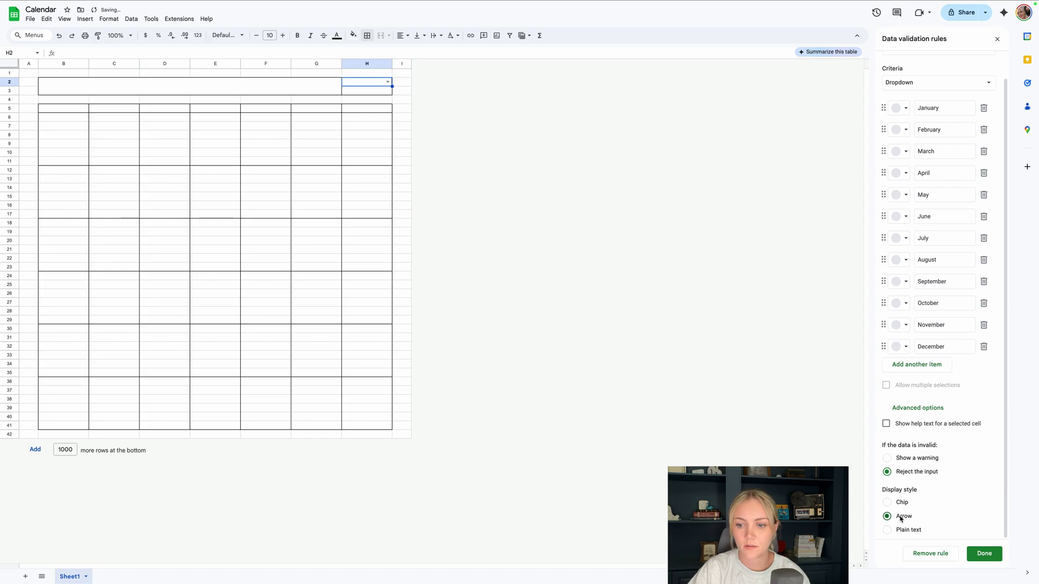
click(983, 553)
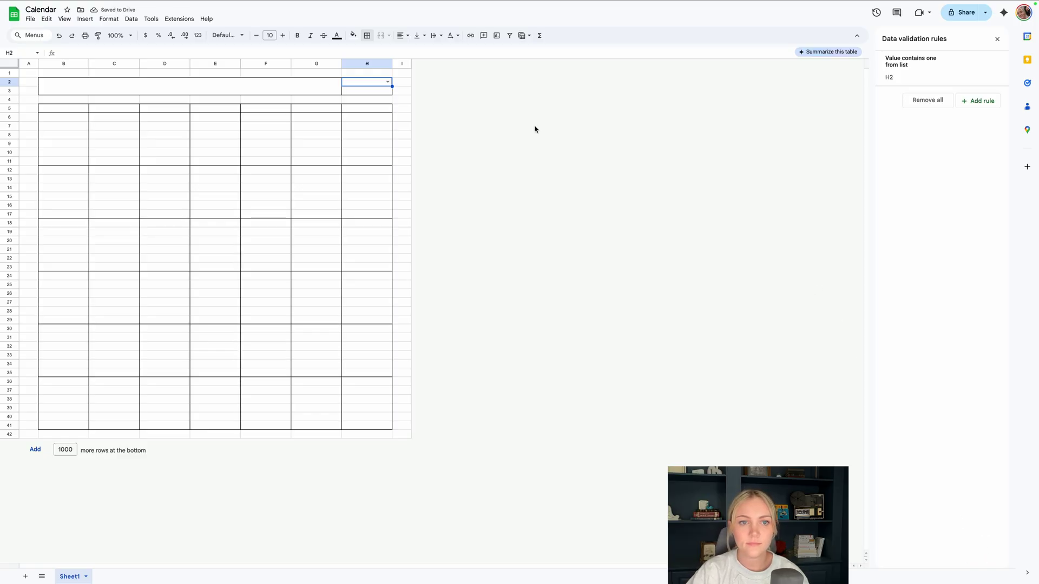
- Start a validation rule on H3 with year items 2025, 2026 and 2027
click(373, 92)
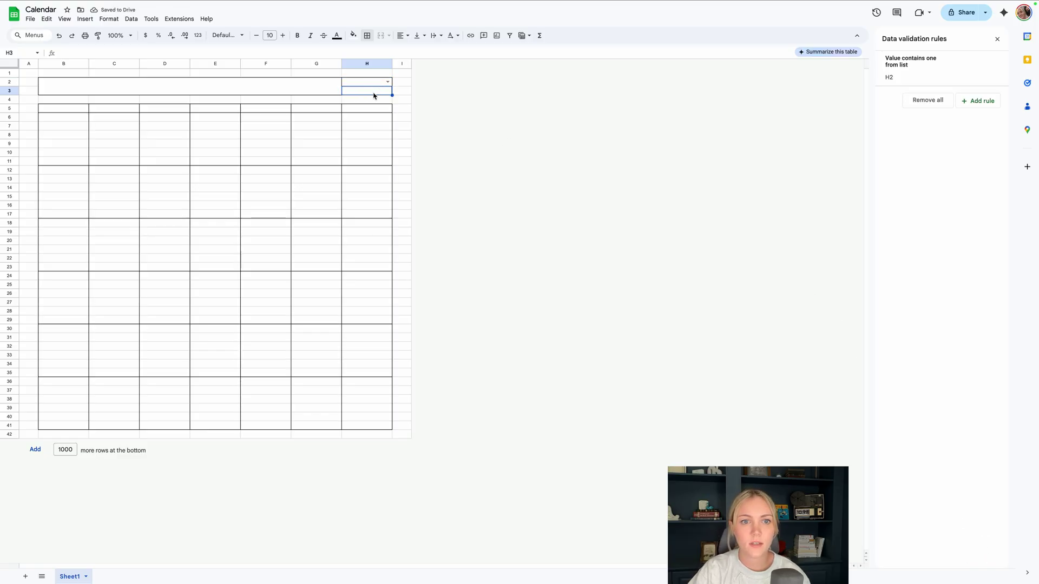
click(974, 103)
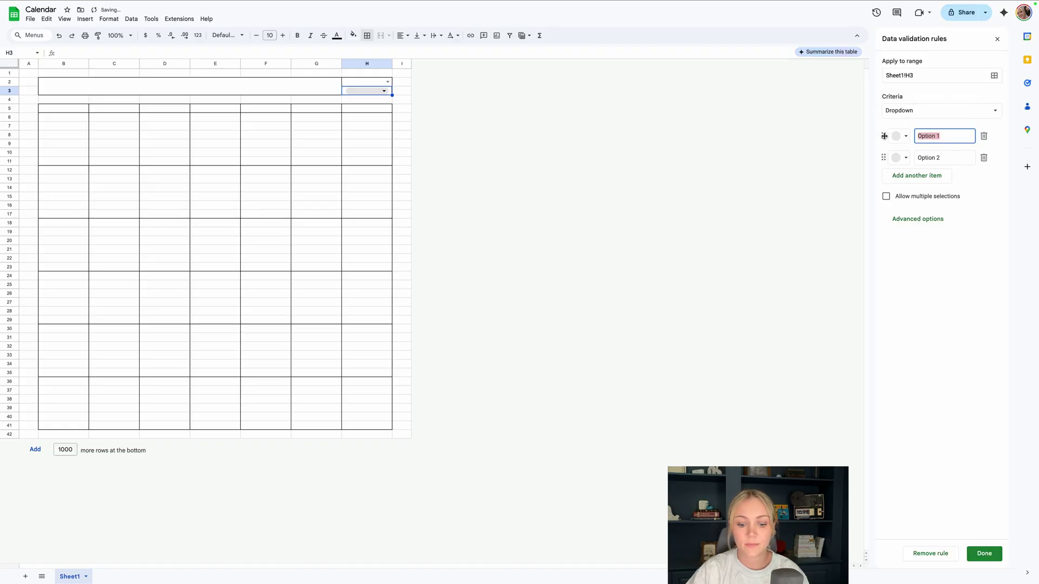
text(2025)
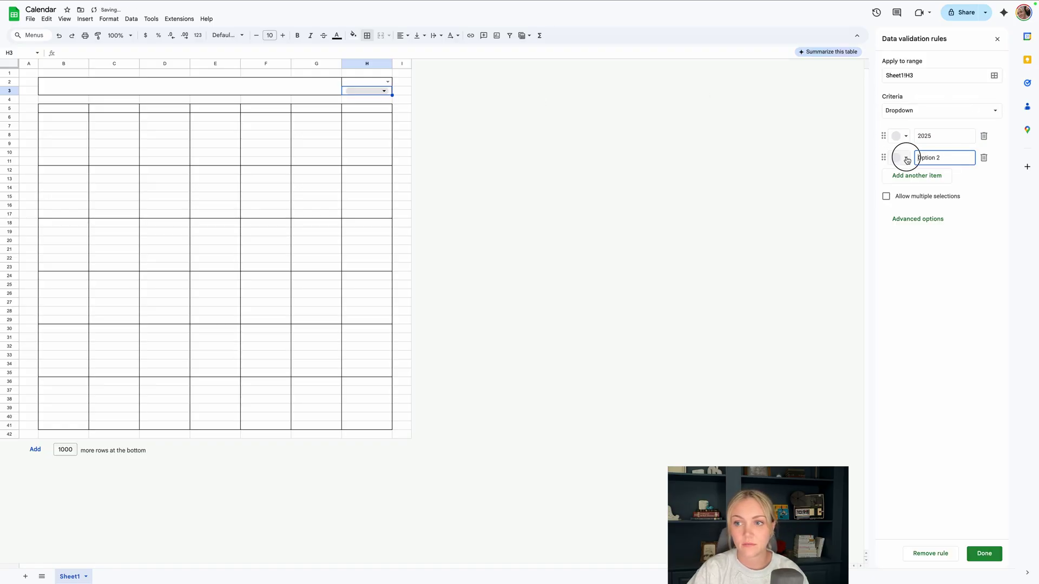
drag(915, 157, 963, 163)
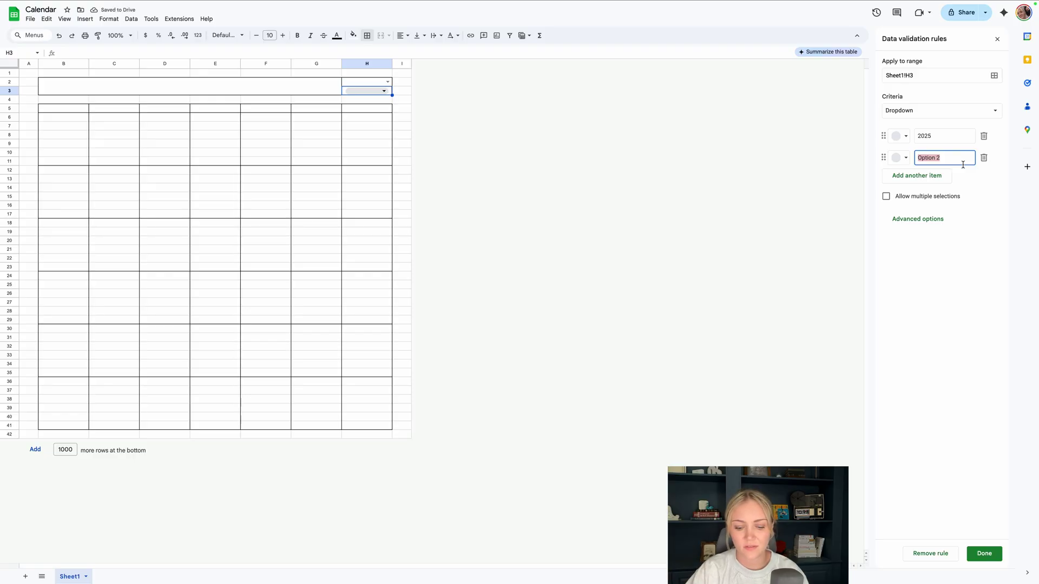
text(2026)
key(Return)
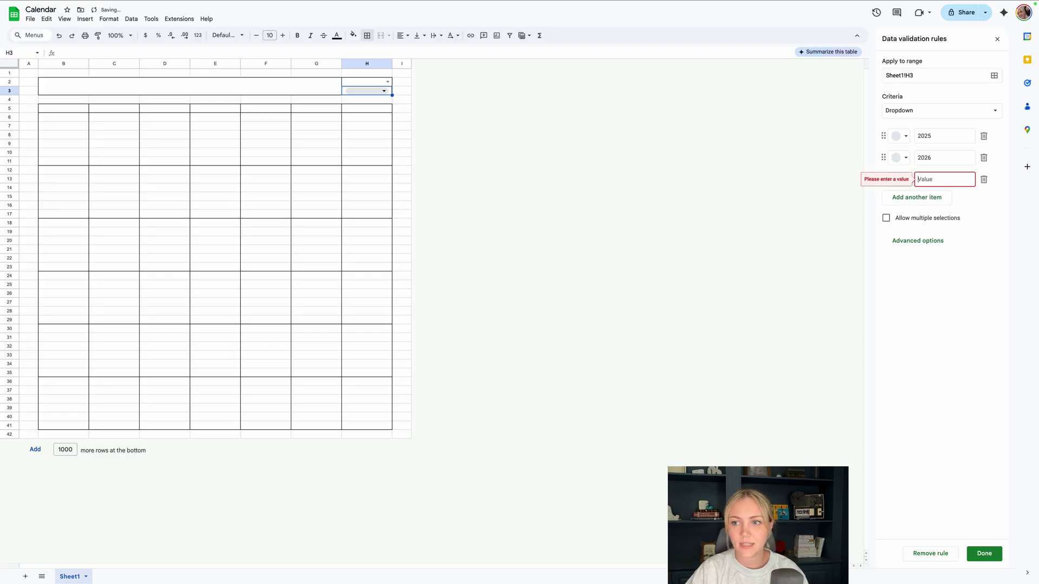
text(2027)
key(Return)
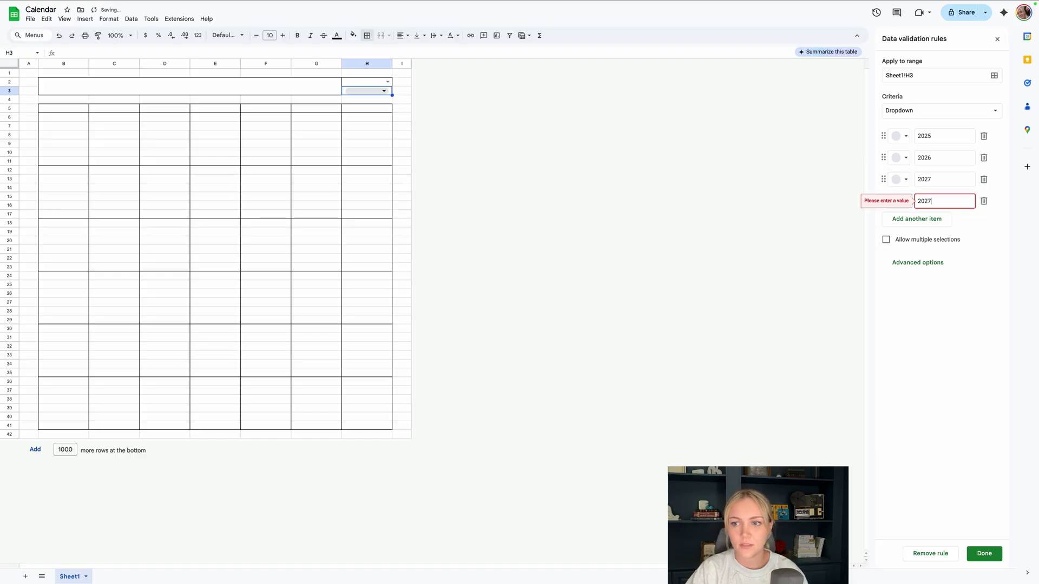
- Add years 2028, 2029 and 2030, set Arrow display style, and save the rule
key(BackSpace)
text(8)
key(Return)
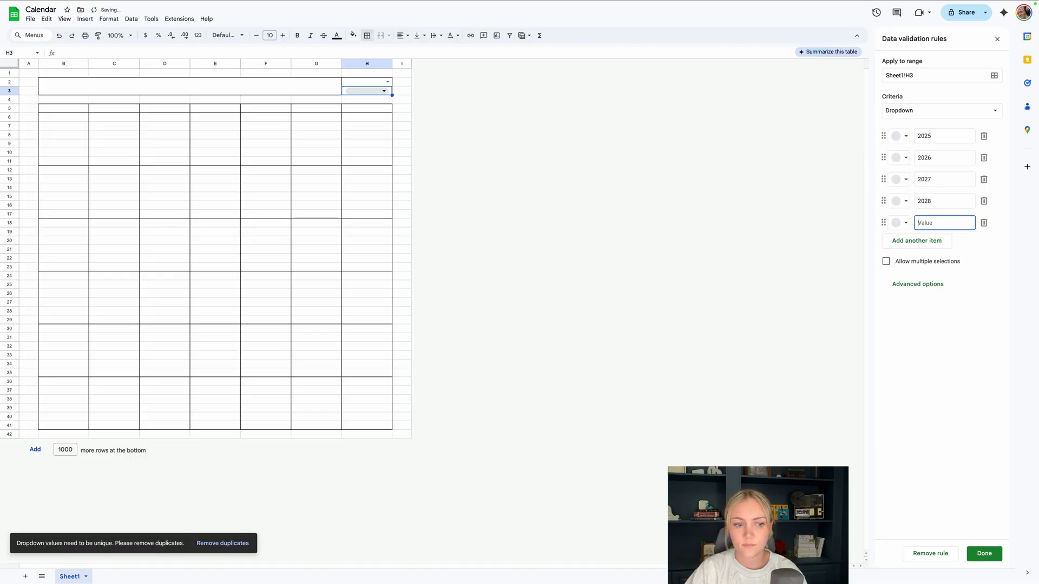
text(2029)
key(Return)
text(20)
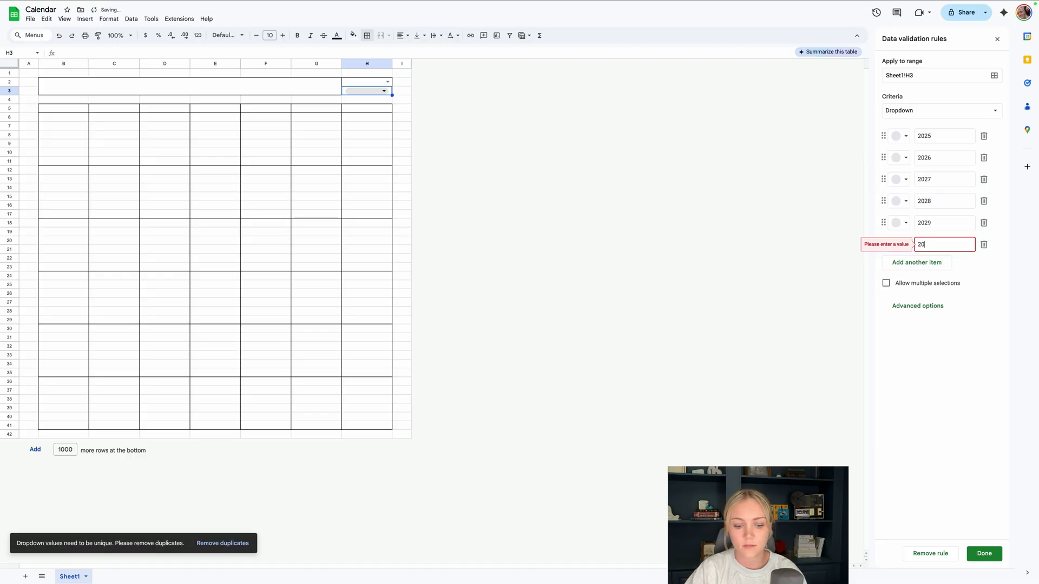
text(30)
click(934, 307)
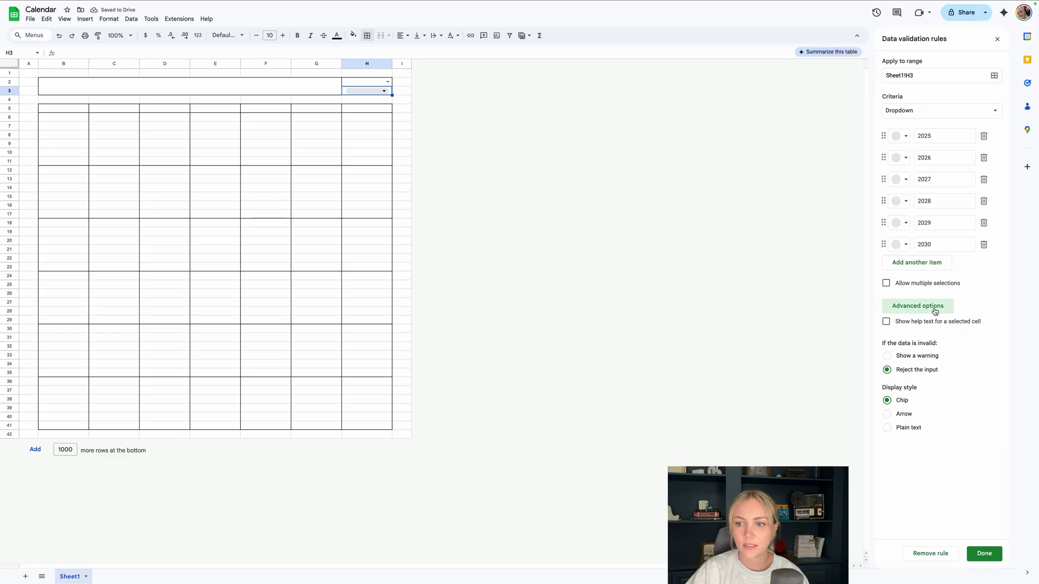
click(902, 414)
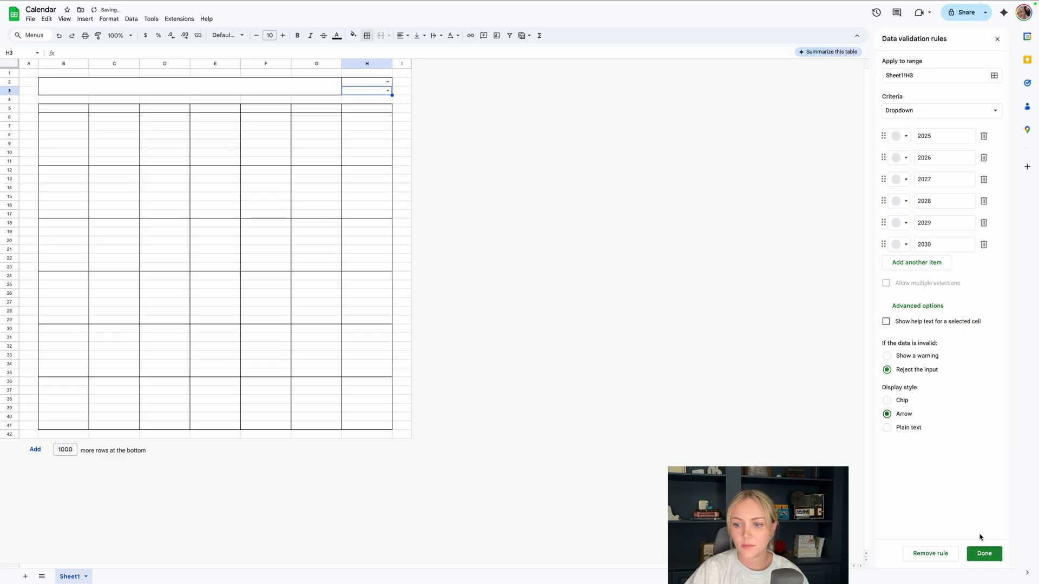
click(983, 553)
- Pick July in the H2 month dropdown and 2025 in the H3 year dropdown
click(388, 81)
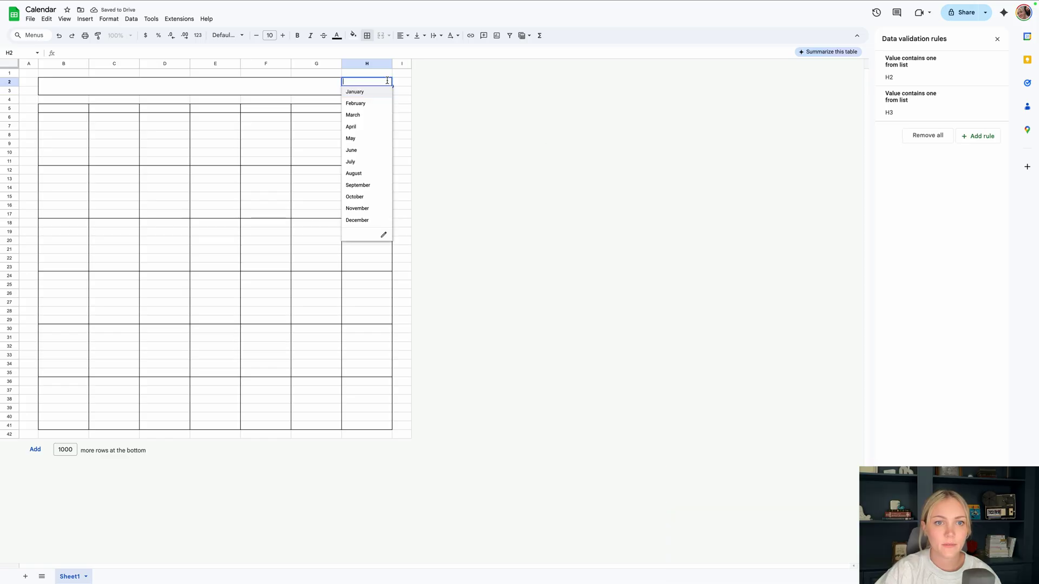
click(375, 162)
click(388, 91)
click(370, 105)
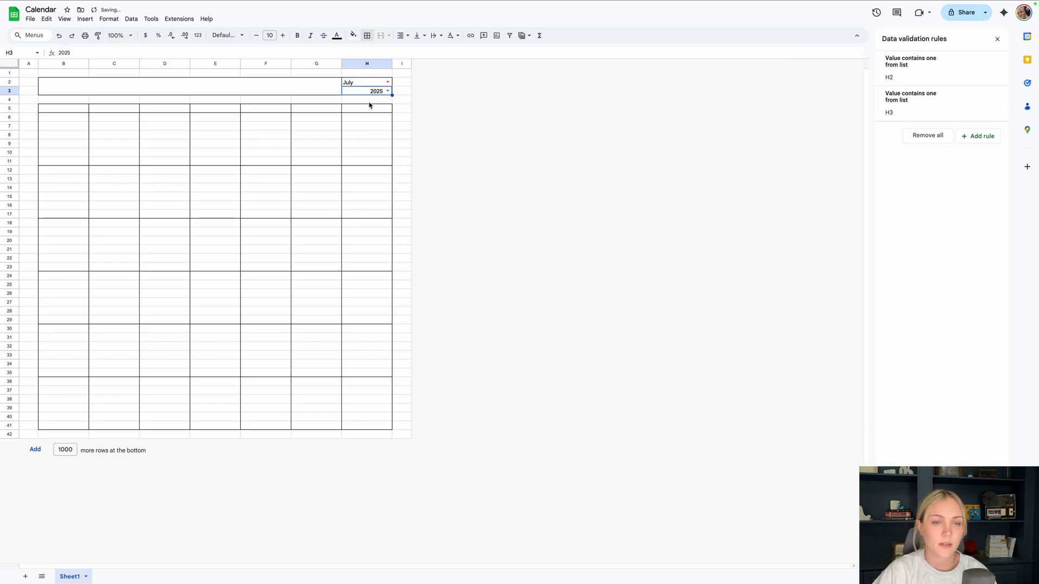
- Enter =concatenate(H2," ",H3) in the merged title cell so it shows July 2025
double_click(196, 82)
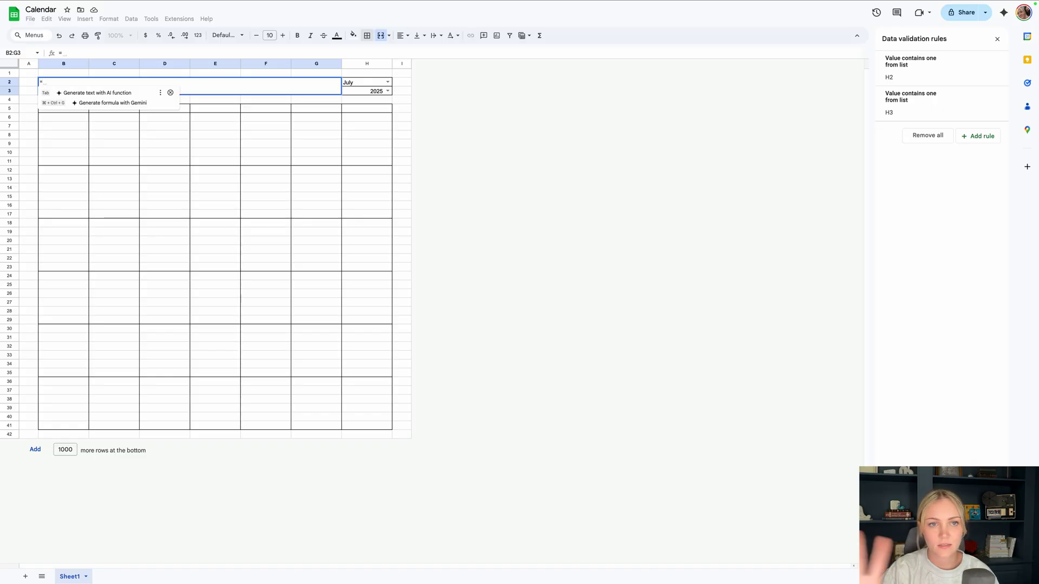
text(=)
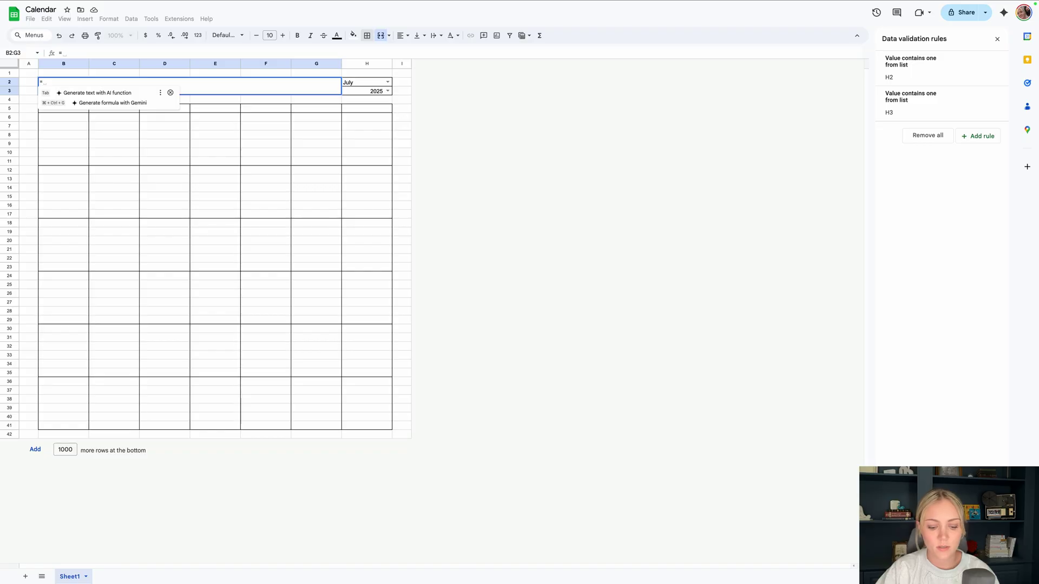
text(concatena)
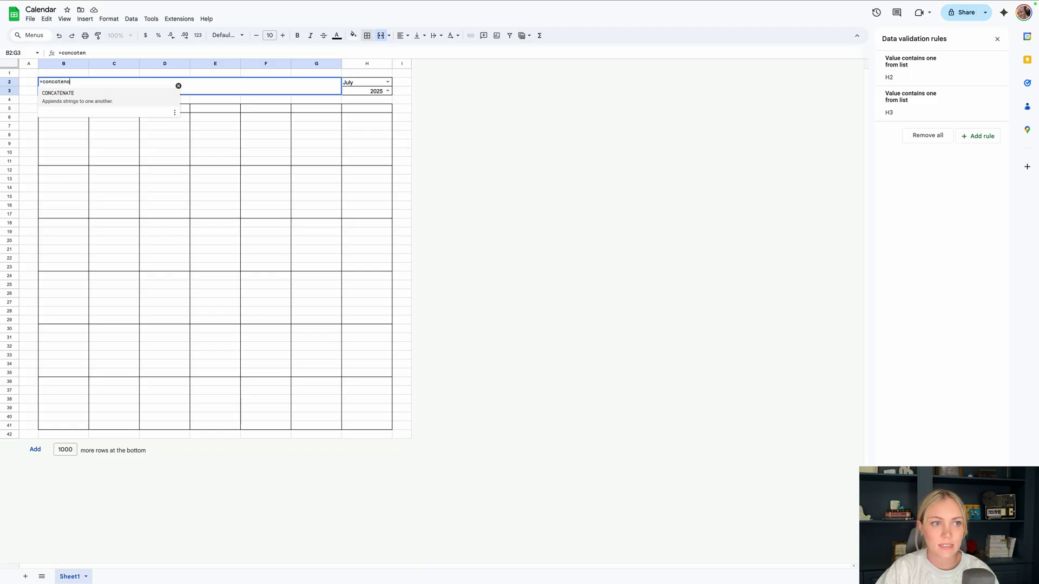
text(te()
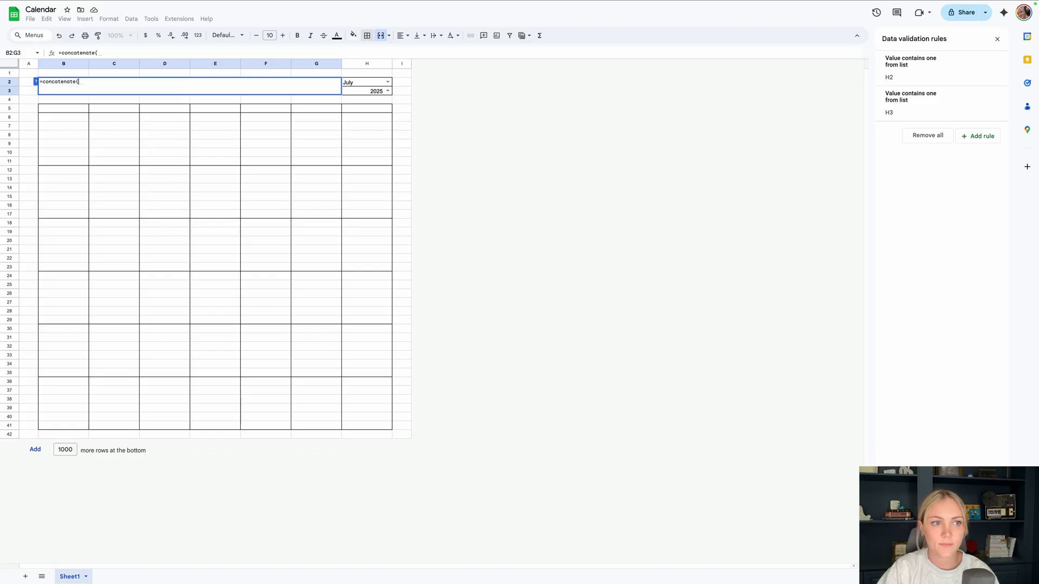
click(362, 85)
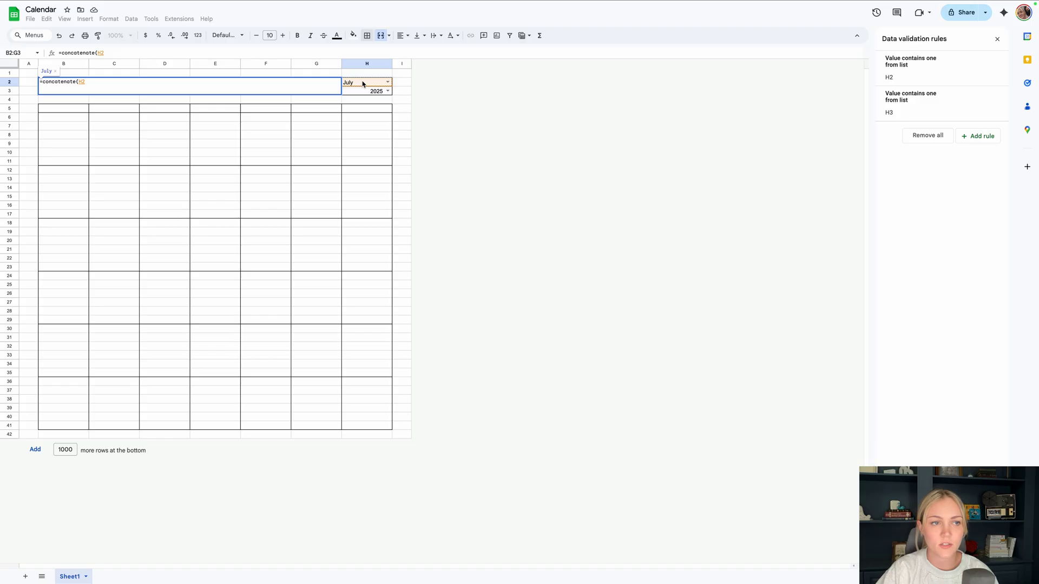
text(,)
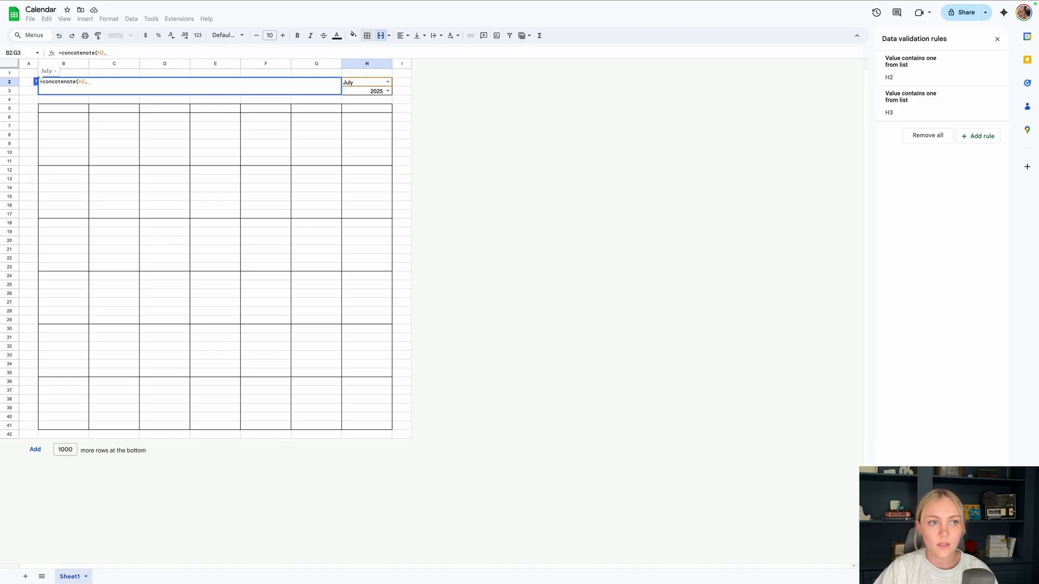
text(" ")
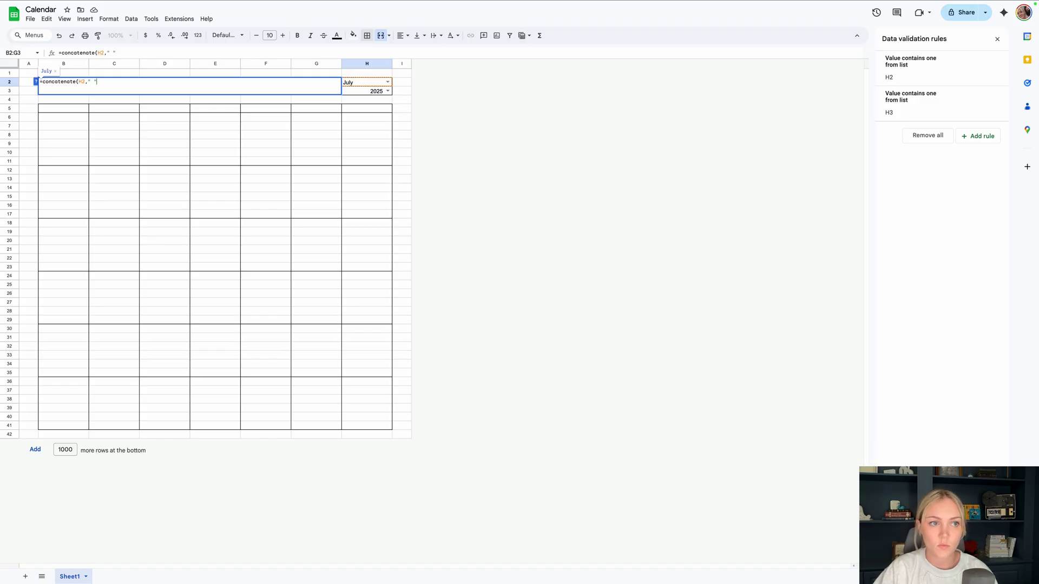
text( ",)
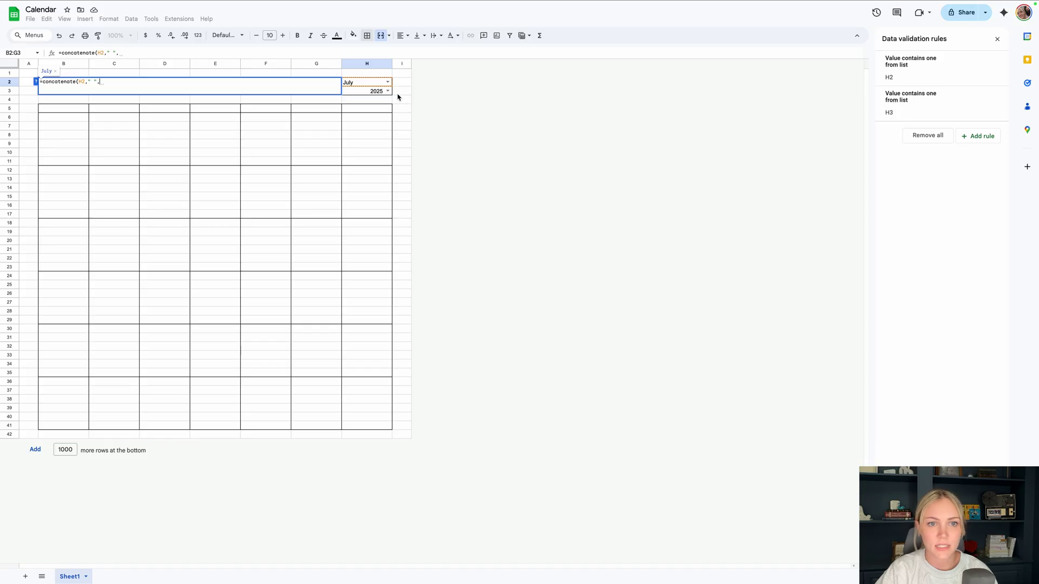
click(370, 92)
key(Return)
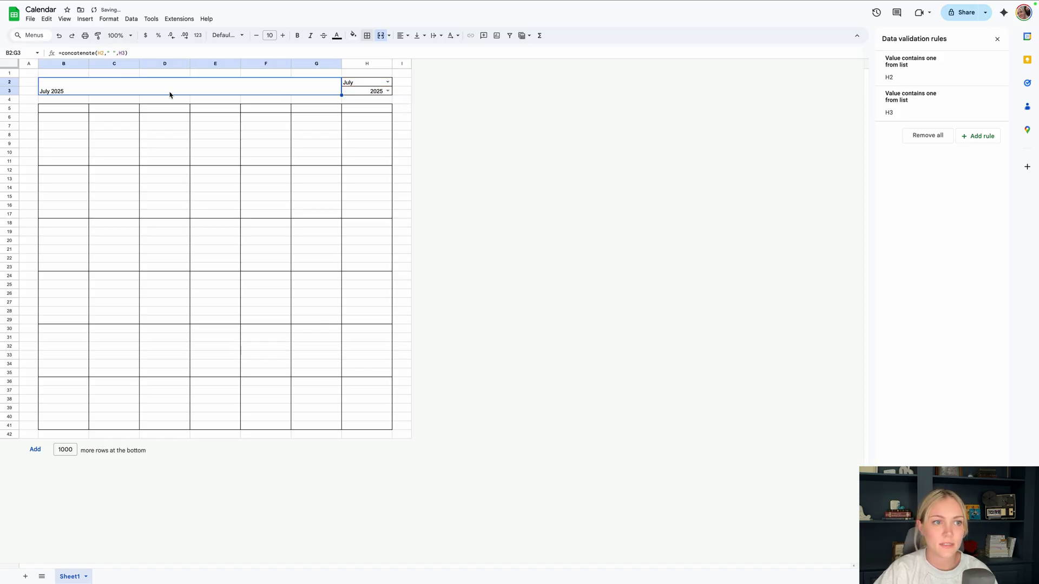
double_click(103, 86)
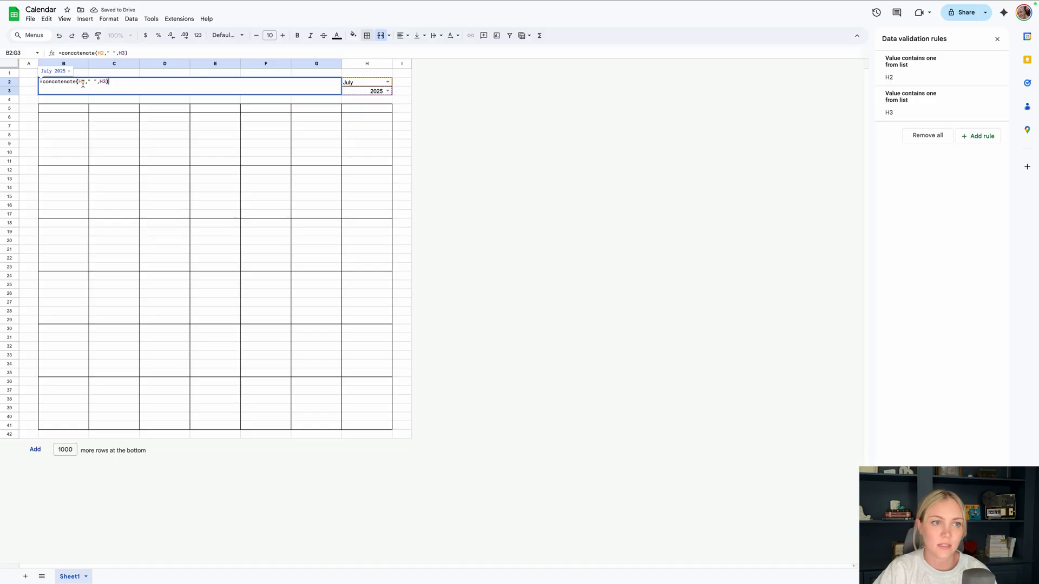
click(90, 82)
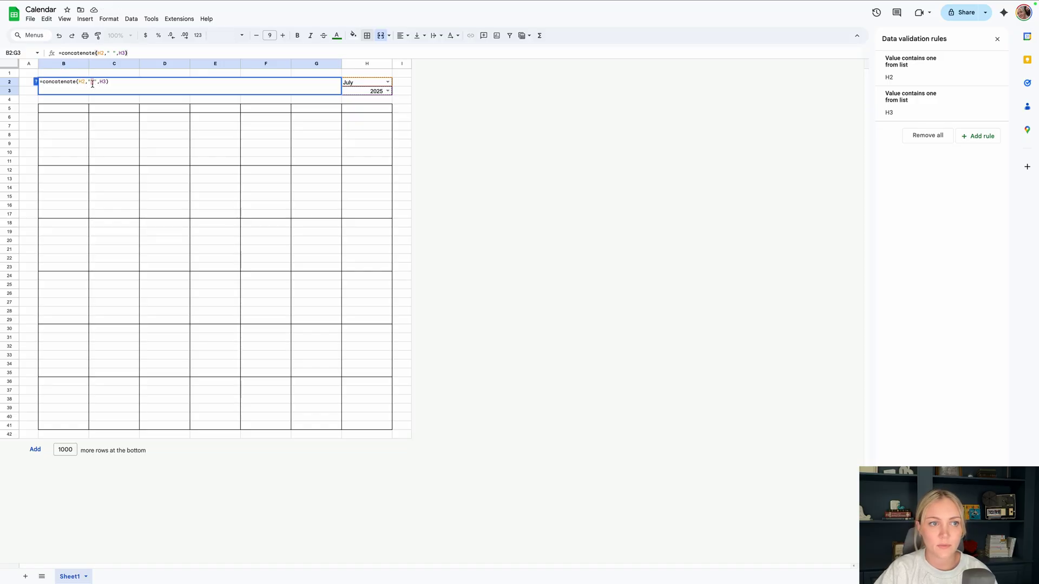
key(Return)
- Enter SUNDAY, MONDAY and TUESDAY in B5:D5 and select them to extend the series to H5
double_click(62, 108)
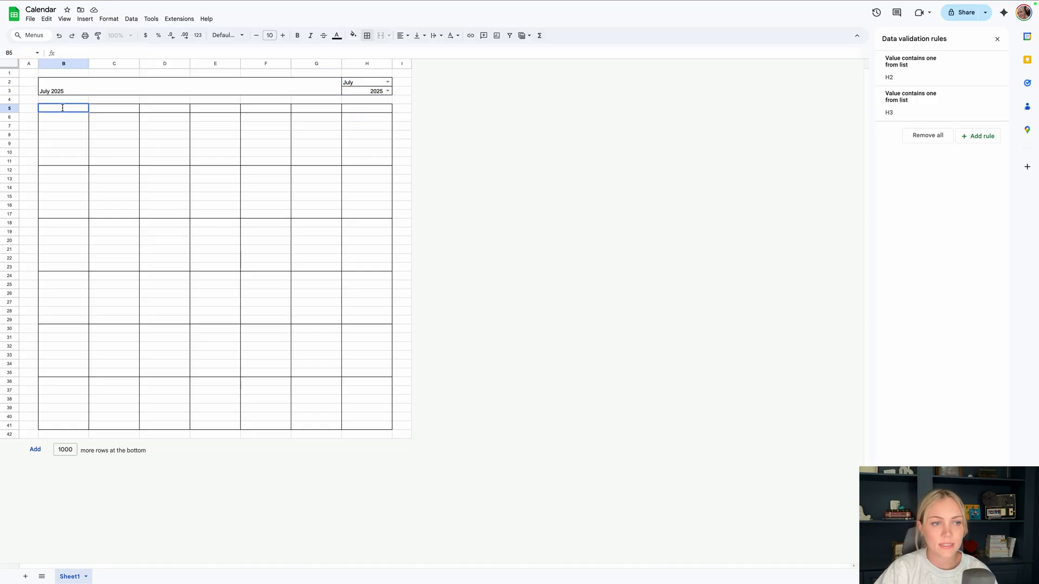
text(SU)
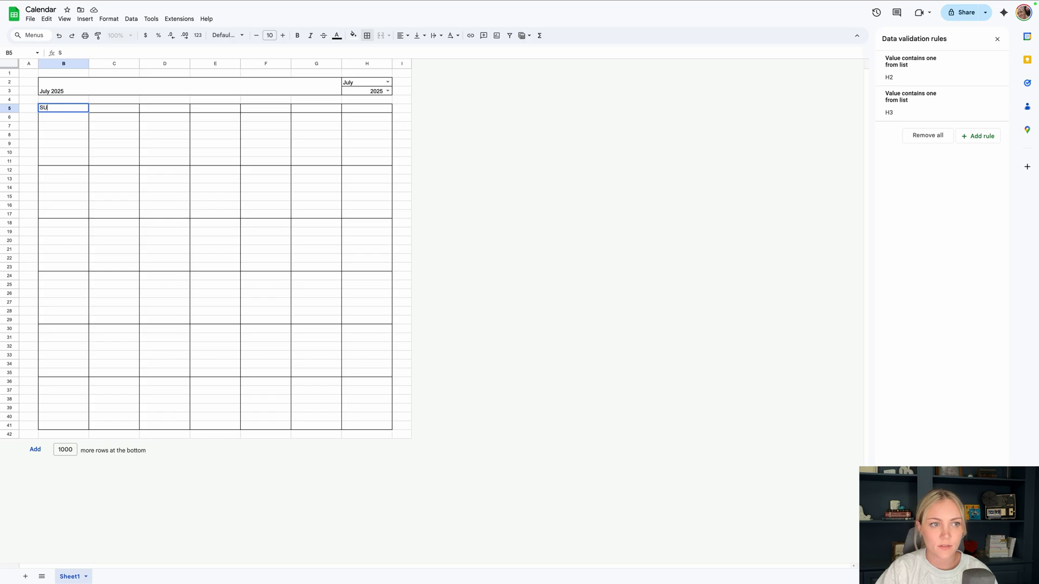
text(NDAY)
key(Tab)
text(MONDAY)
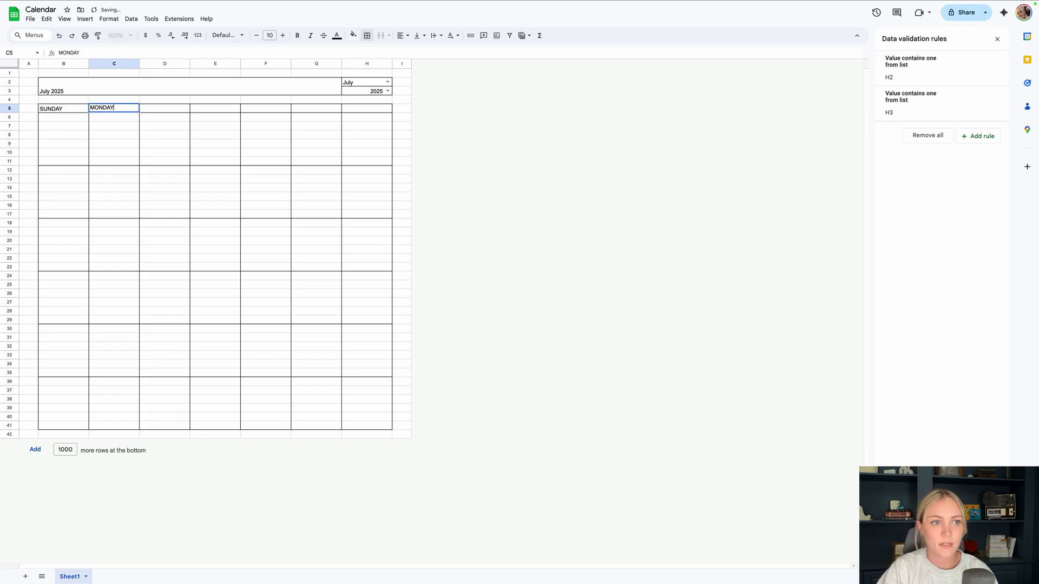
key(Return)
text(T)
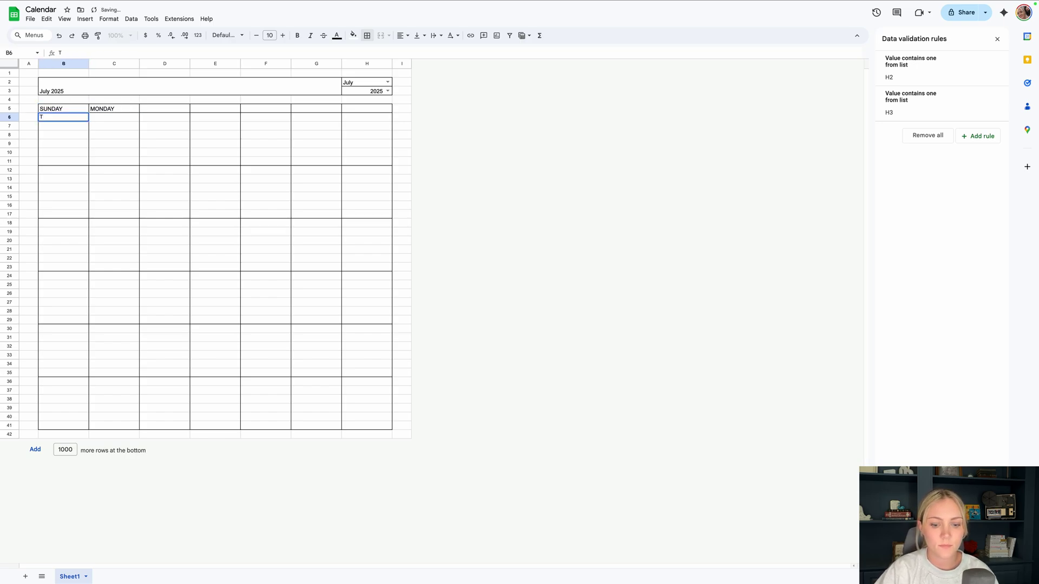
key(Escape)
click(164, 107)
text(TUES)
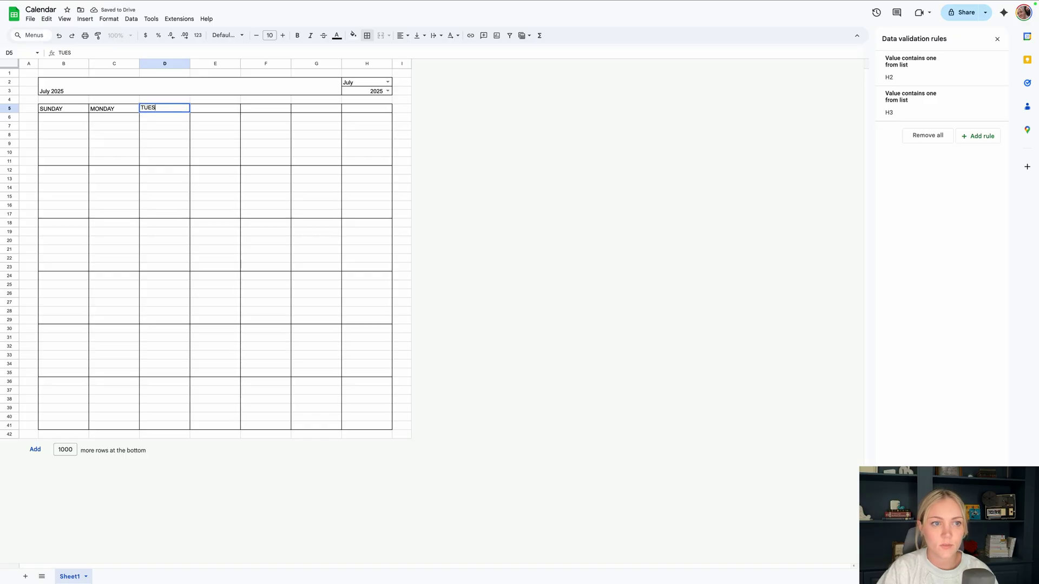
text(DAY)
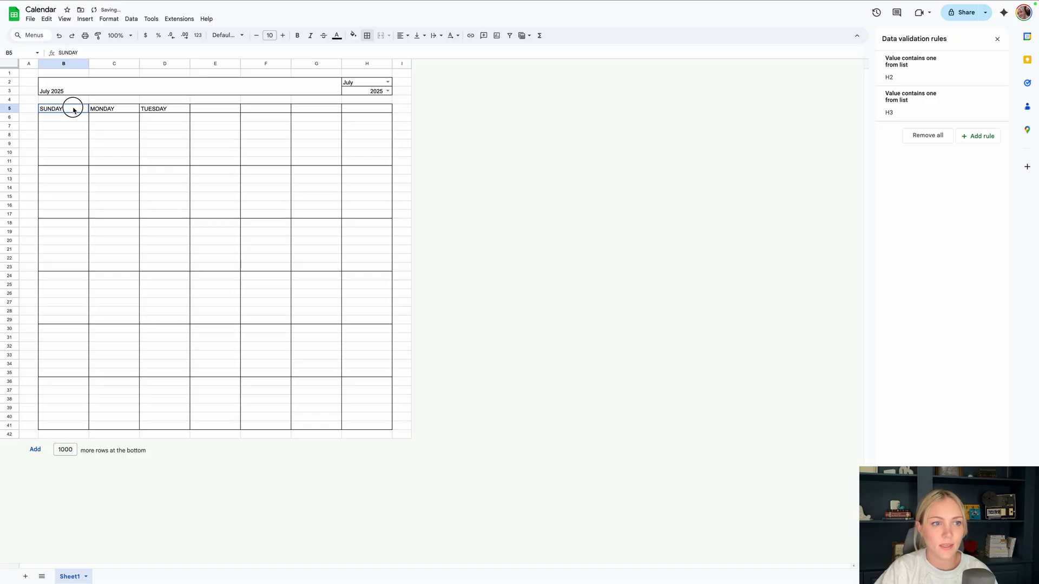
drag(72, 107, 369, 111)
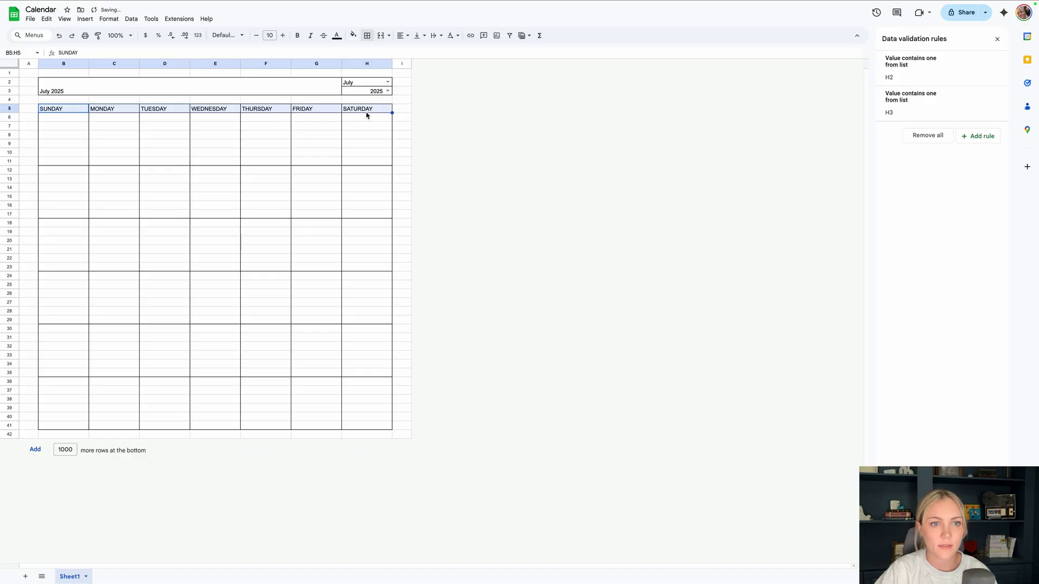
- Center all text in the whole sheet both horizontally and vertically
click(367, 111)
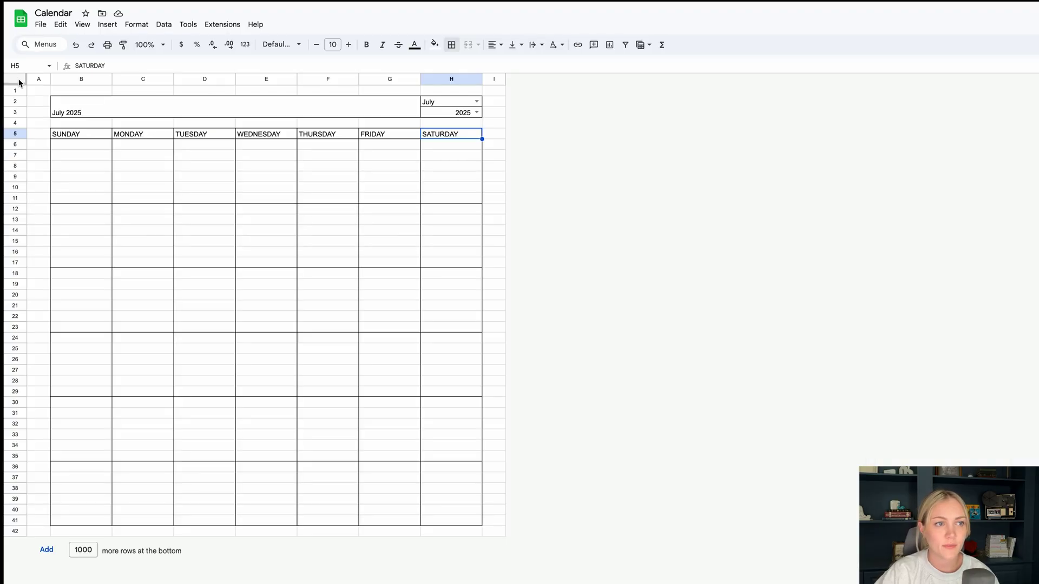
click(12, 64)
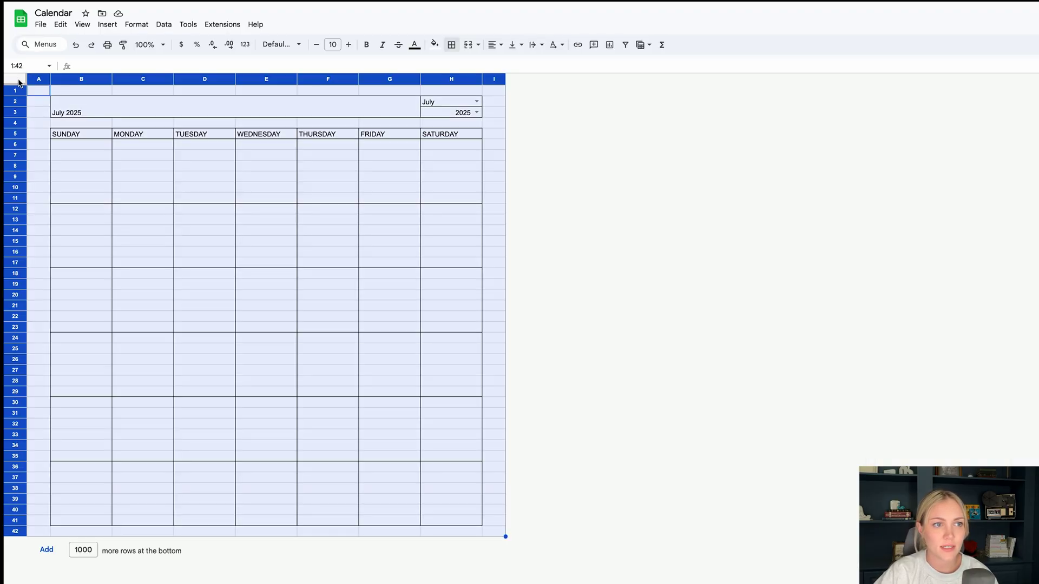
click(493, 45)
click(510, 64)
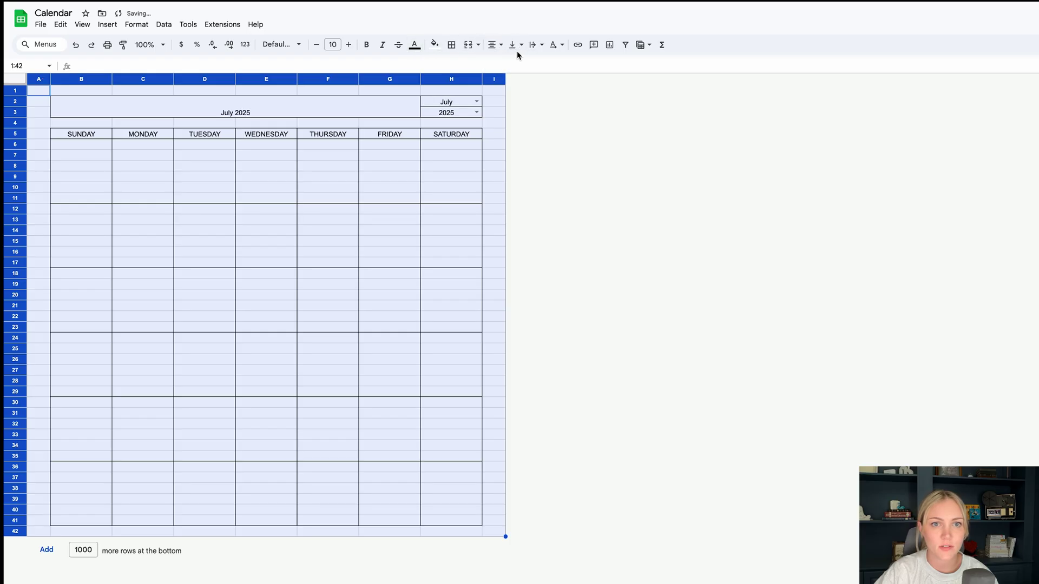
click(514, 44)
click(532, 65)
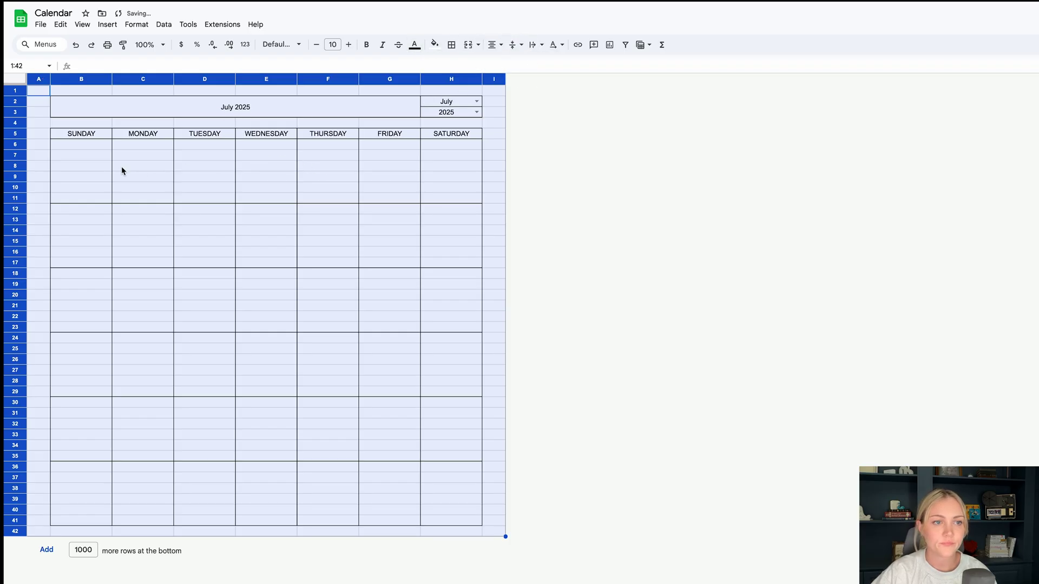
- Make week date rows 6, 12, 18, 24, 30 and 36 bold and right-aligned
click(13, 144)
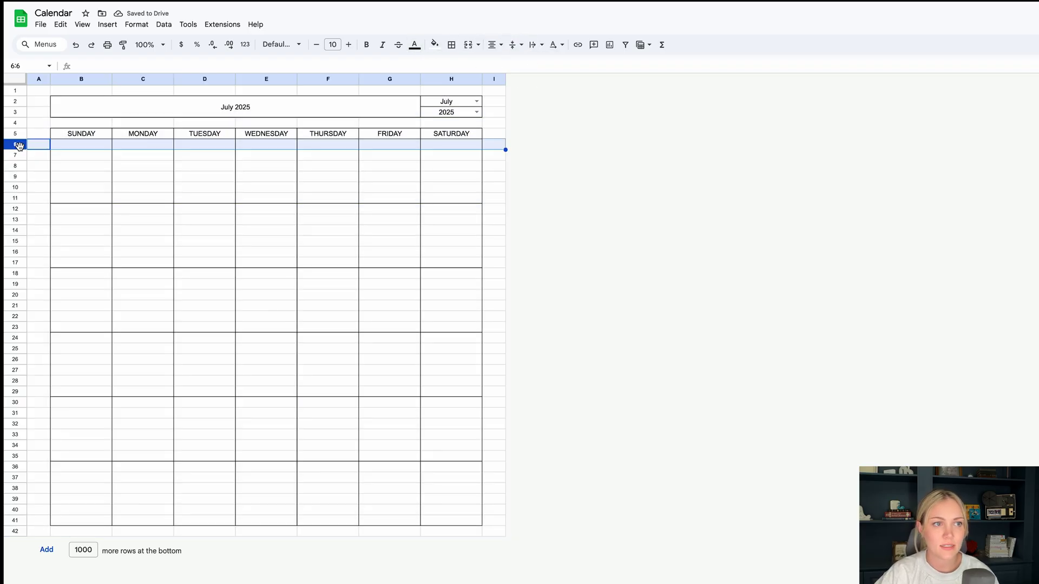
super+click(18, 210)
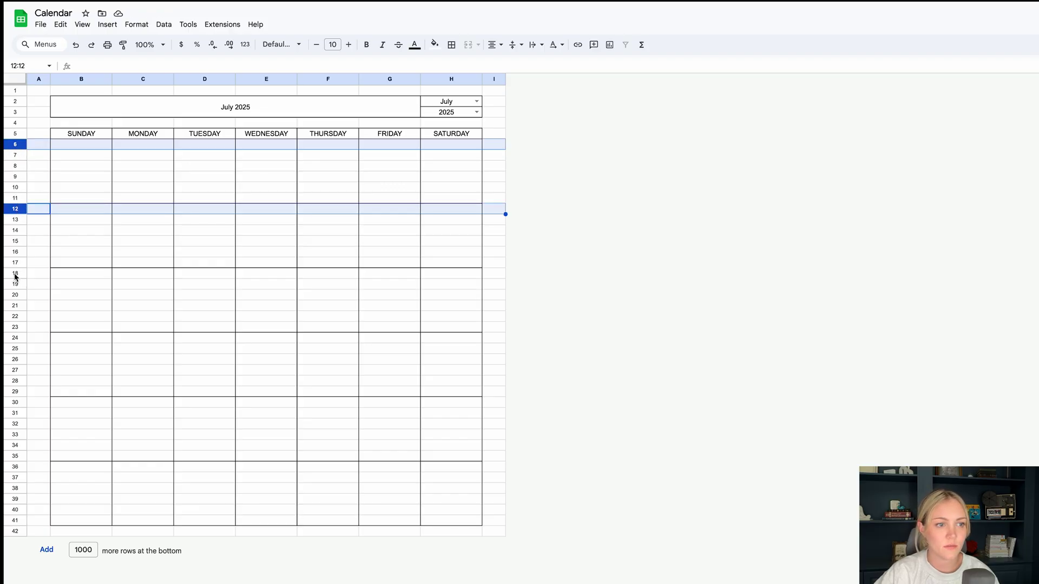
super+click(19, 274)
super+click(17, 338)
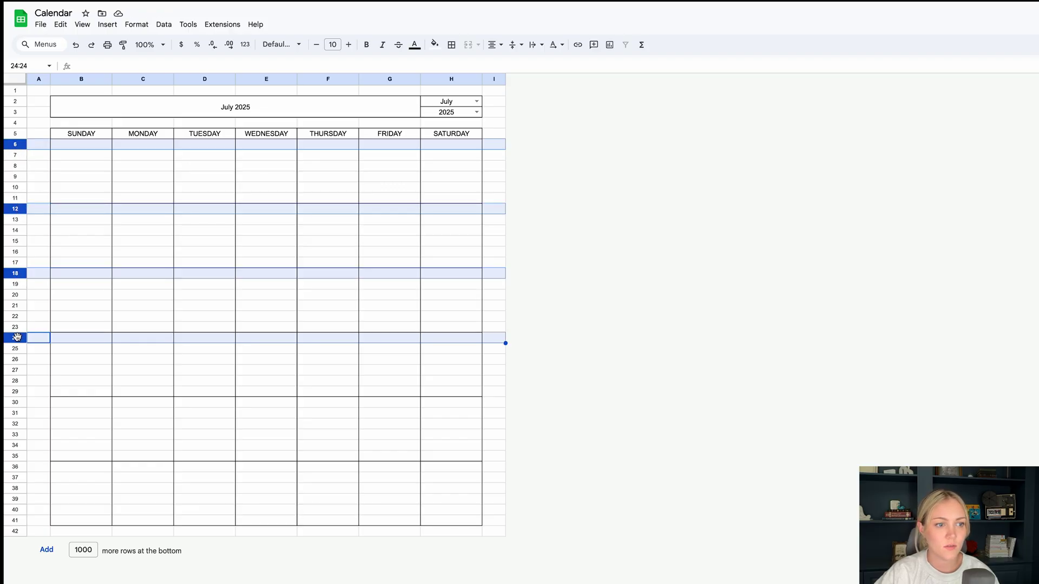
super+click(16, 403)
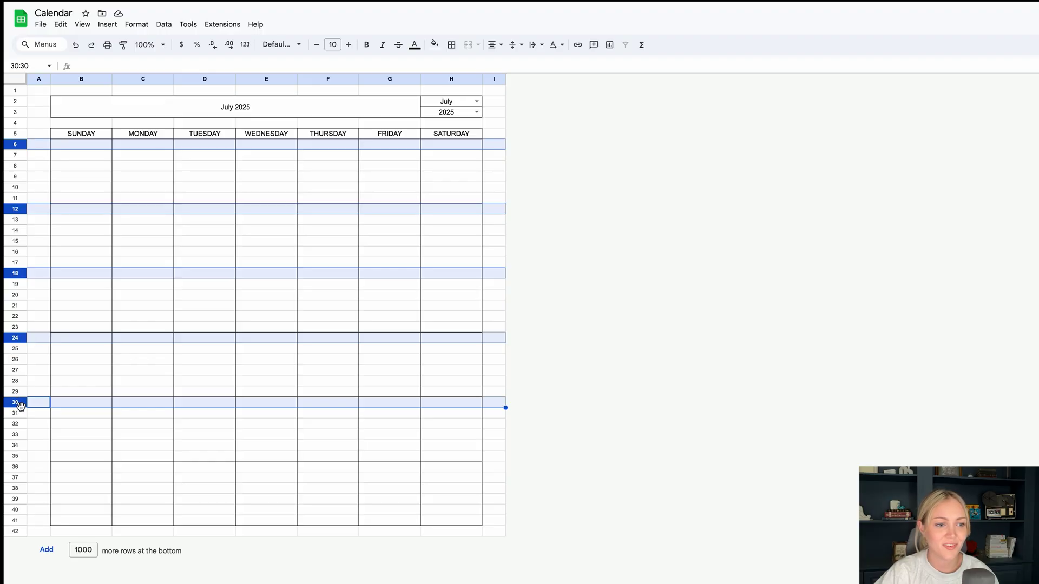
super+click(19, 467)
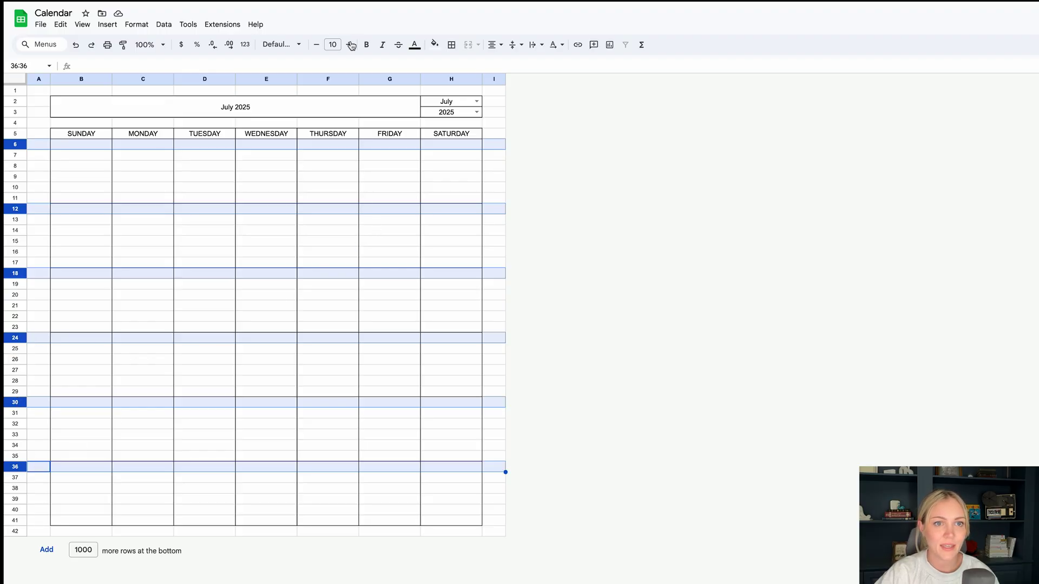
click(369, 47)
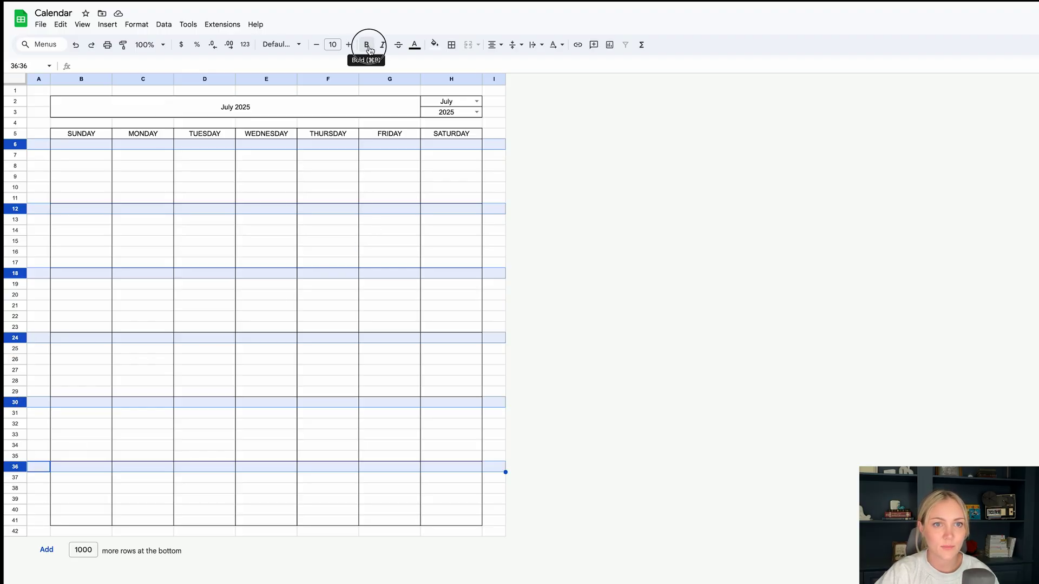
click(493, 45)
click(526, 65)
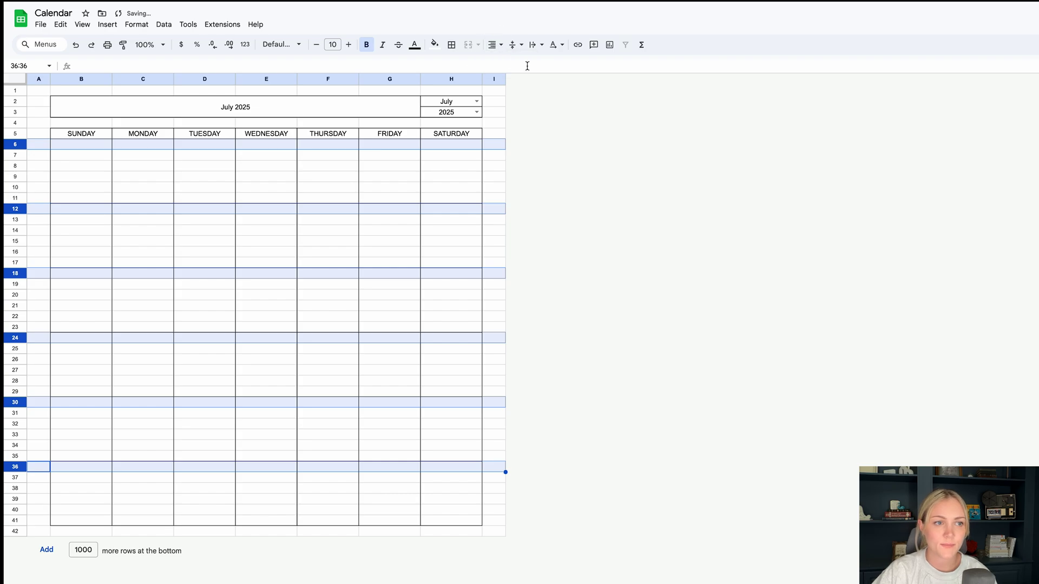
- Enlarge the merged July 2025 title's font size and make it bold
click(93, 145)
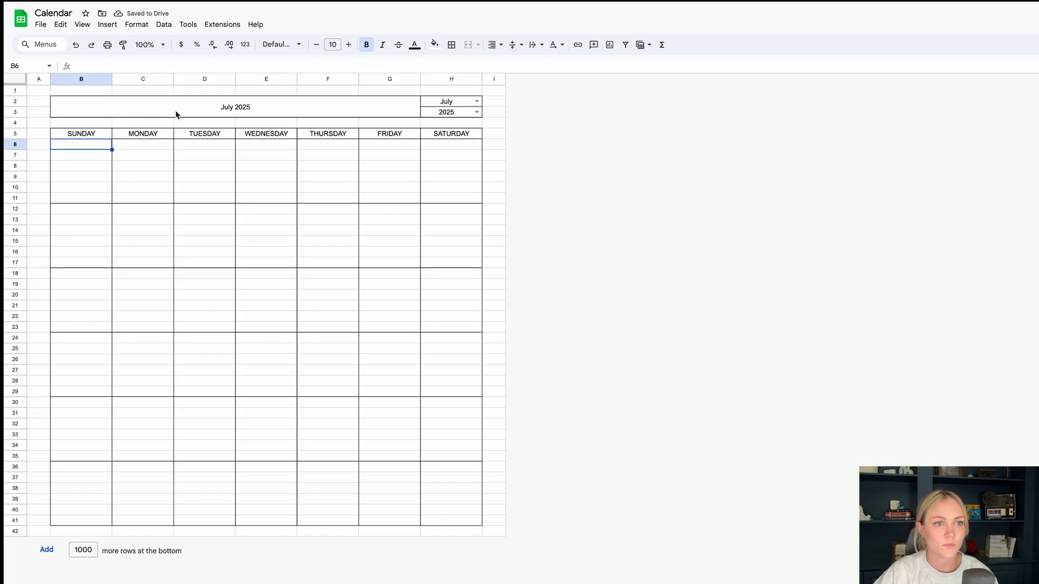
click(180, 111)
click(349, 45)
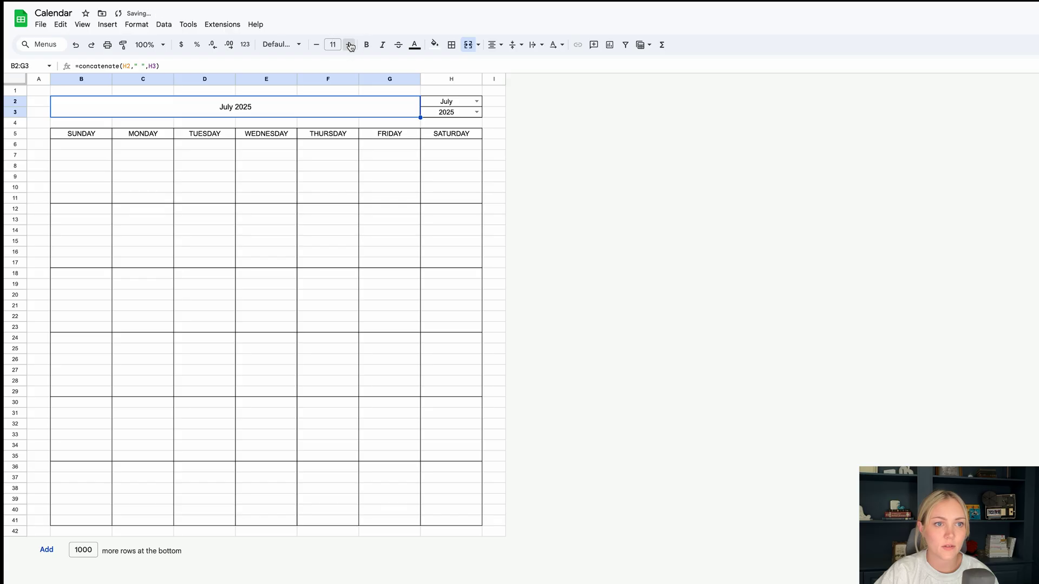
click(348, 45)
click(348, 45)
click(348, 44)
click(348, 45)
click(348, 44)
click(349, 45)
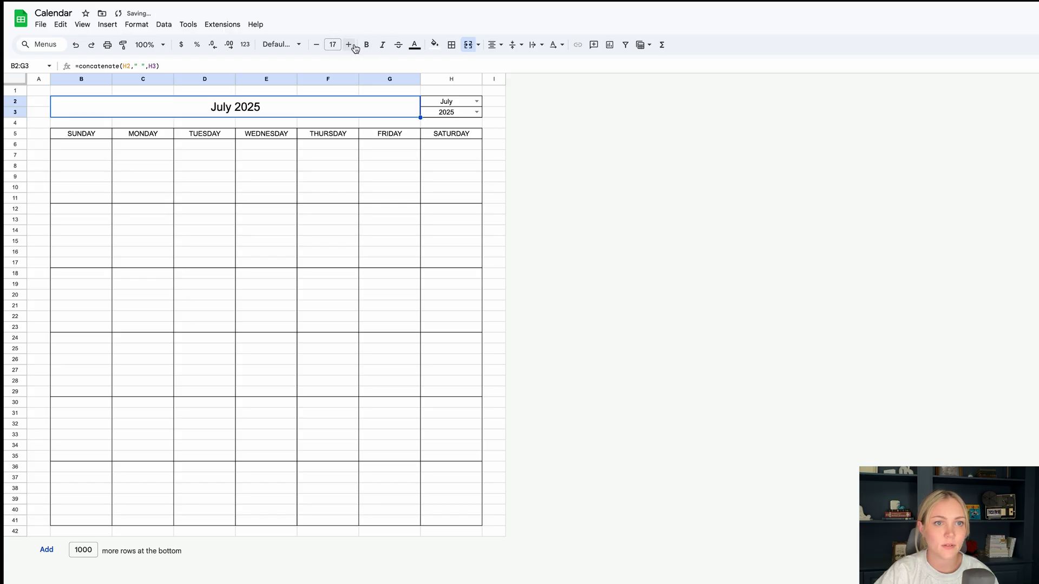
click(348, 44)
click(366, 44)
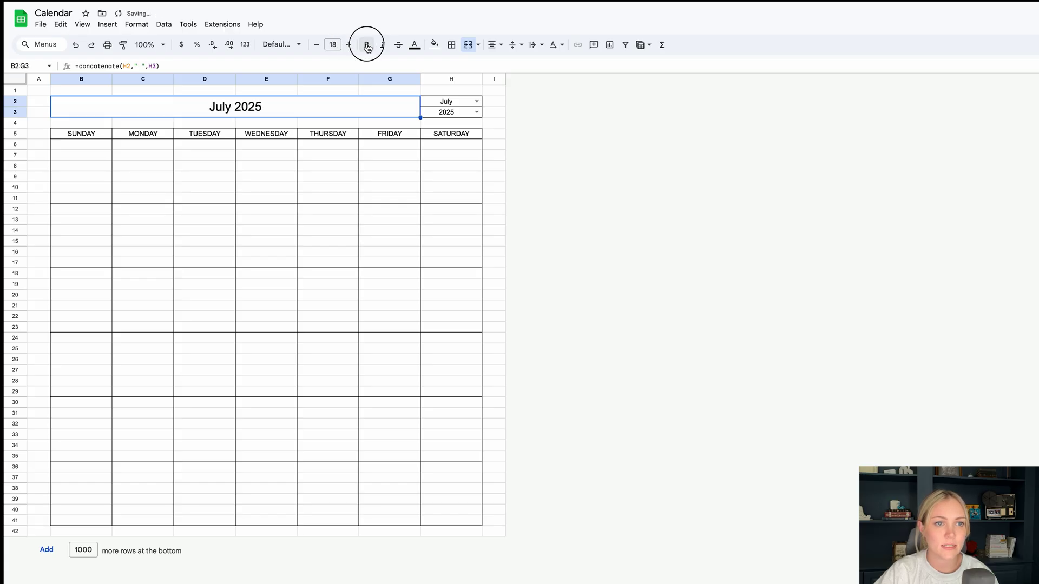
- Switch the entire sheet's font to Nunito
click(21, 82)
click(281, 46)
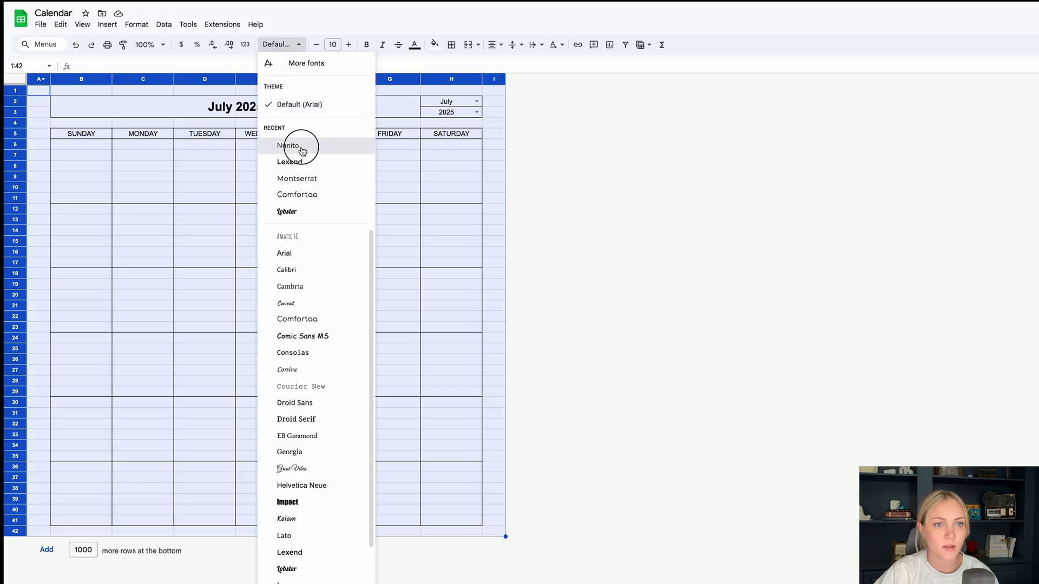
click(300, 146)
- Set the title font to Merriweather at size 20
click(258, 106)
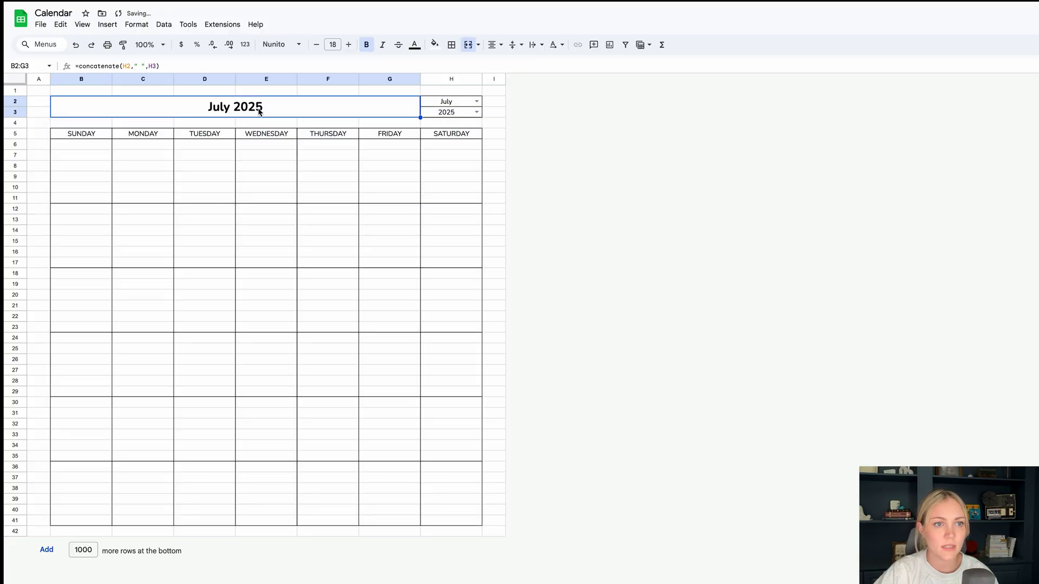
click(300, 48)
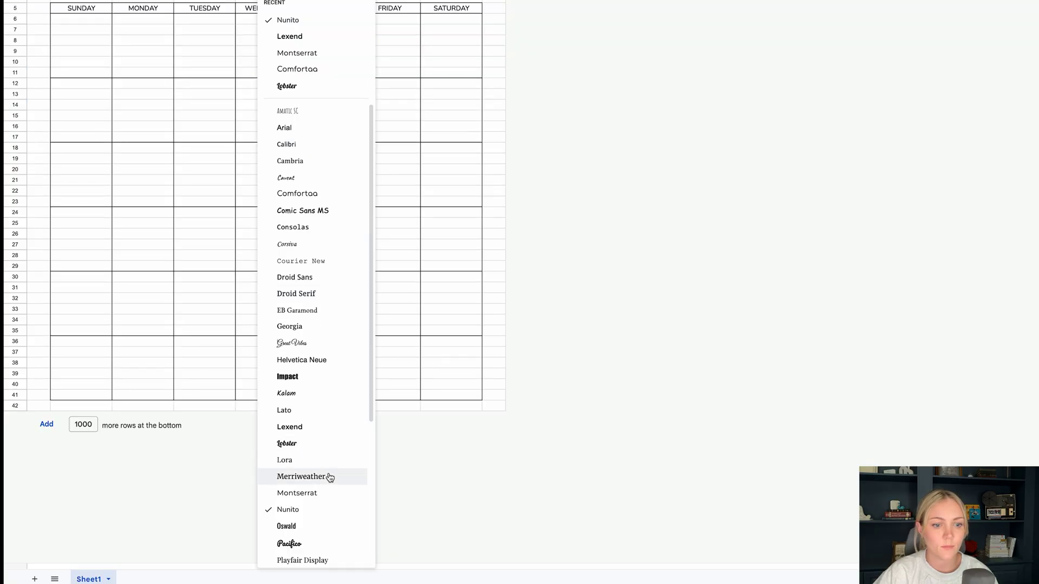
click(326, 476)
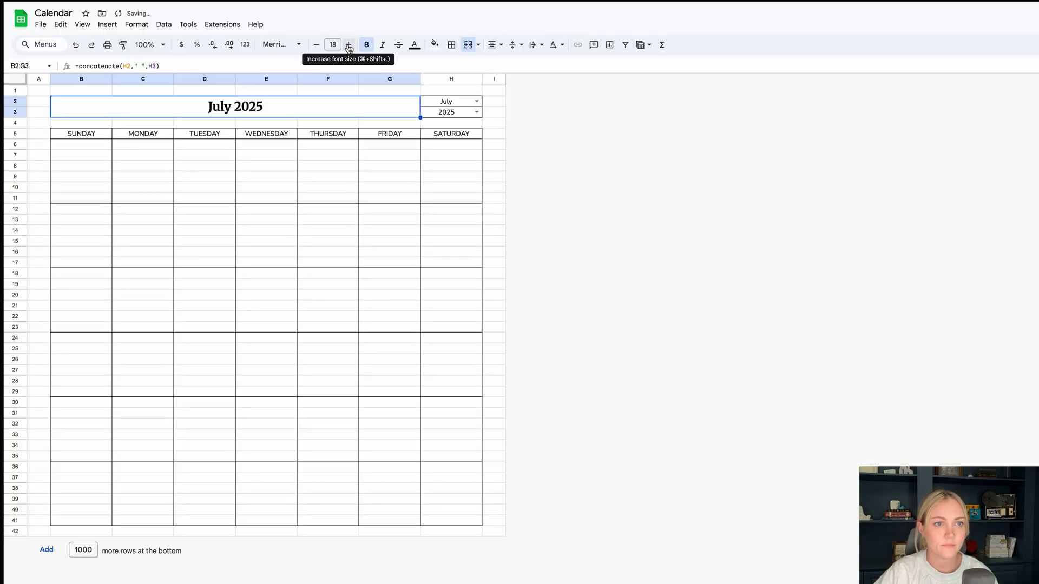
click(349, 44)
click(349, 45)
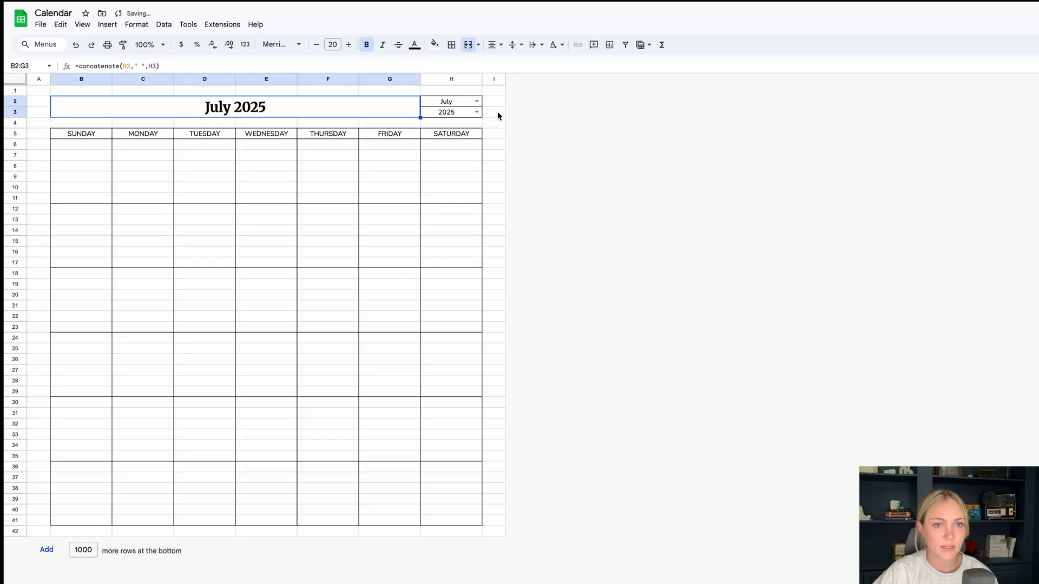
click(83, 146)
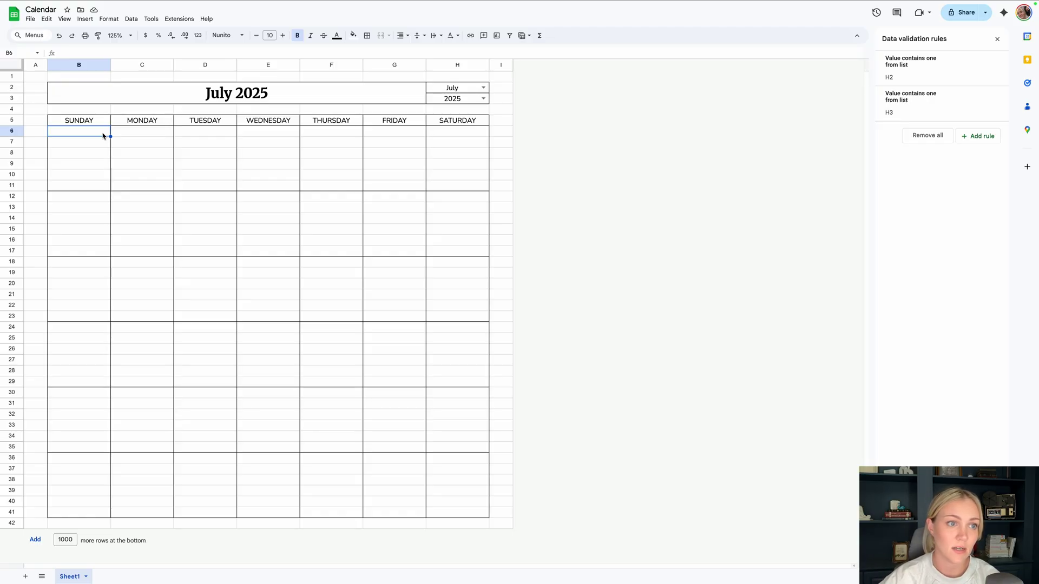
- Enter =if(weekday($B$2)=COLUMN()-1,1,"") in Sunday cell B6
drag(77, 132, 442, 138)
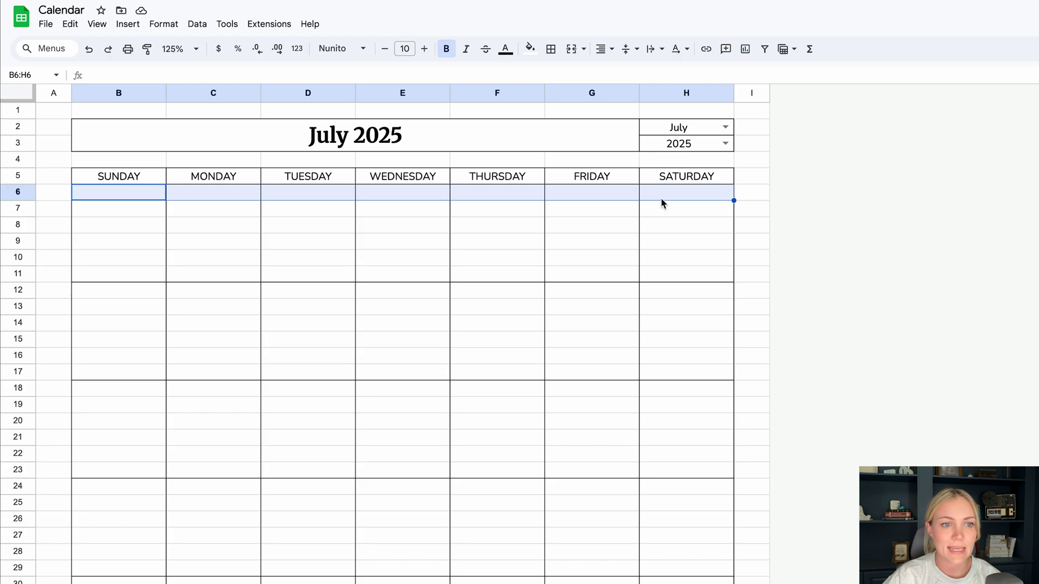
drag(111, 293, 655, 293)
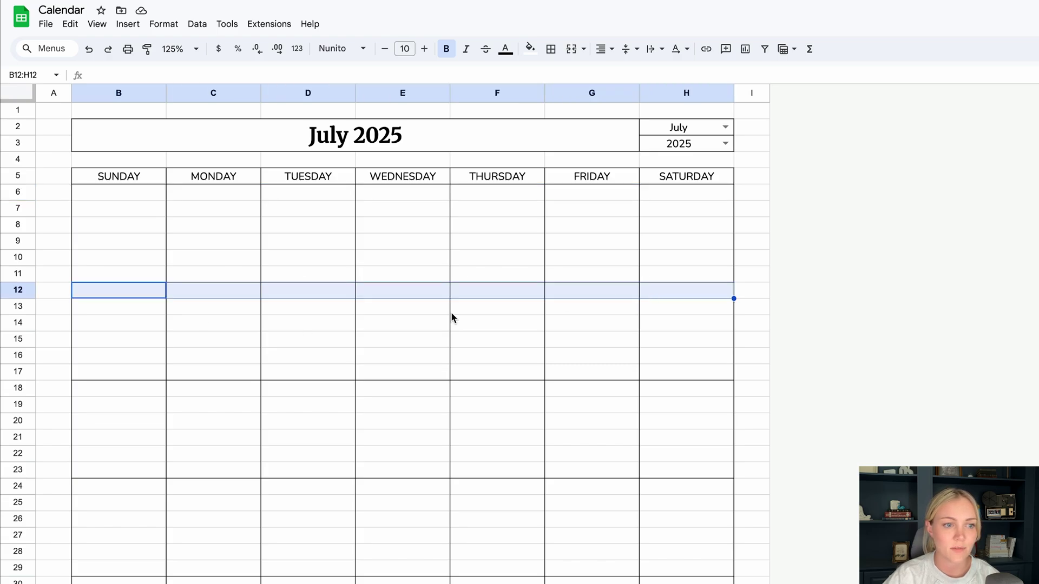
click(134, 197)
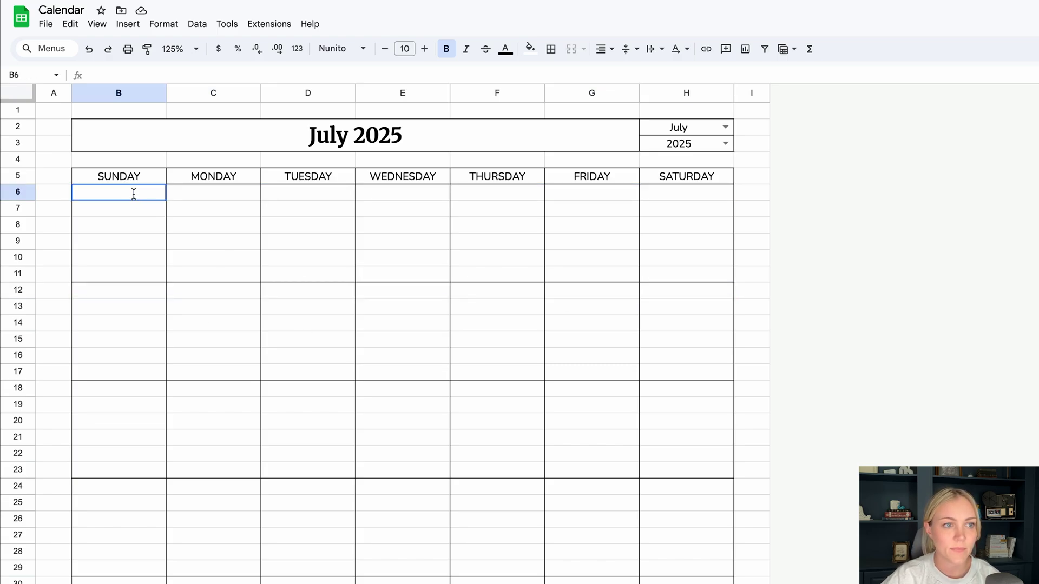
double_click(134, 194)
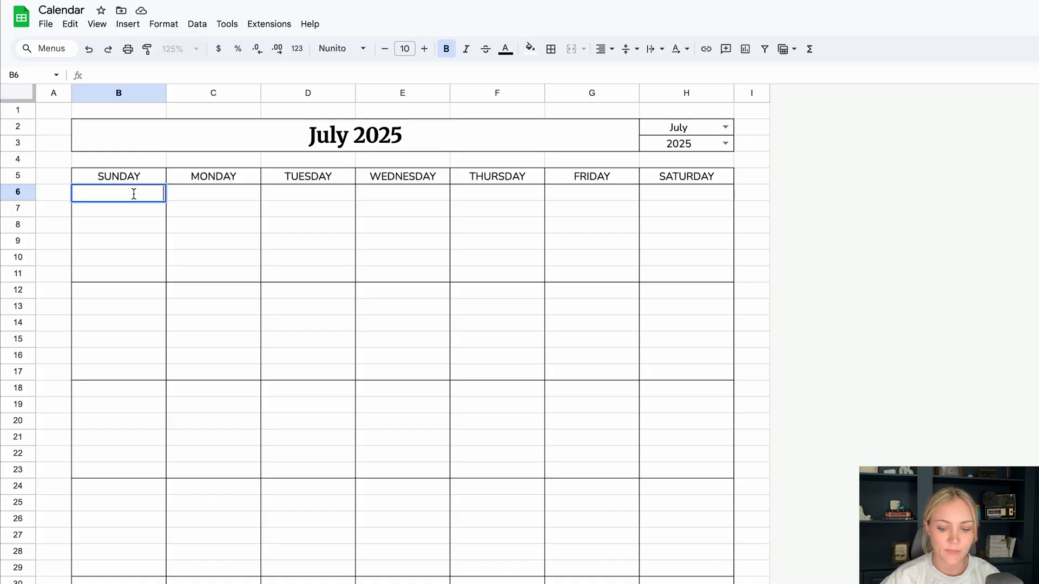
text(=if()
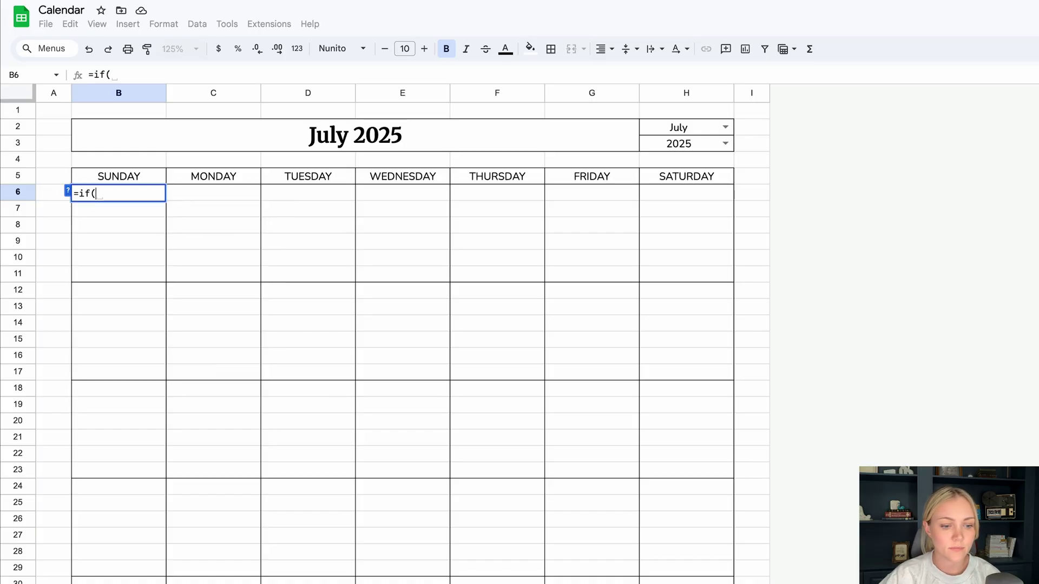
text(weekday()
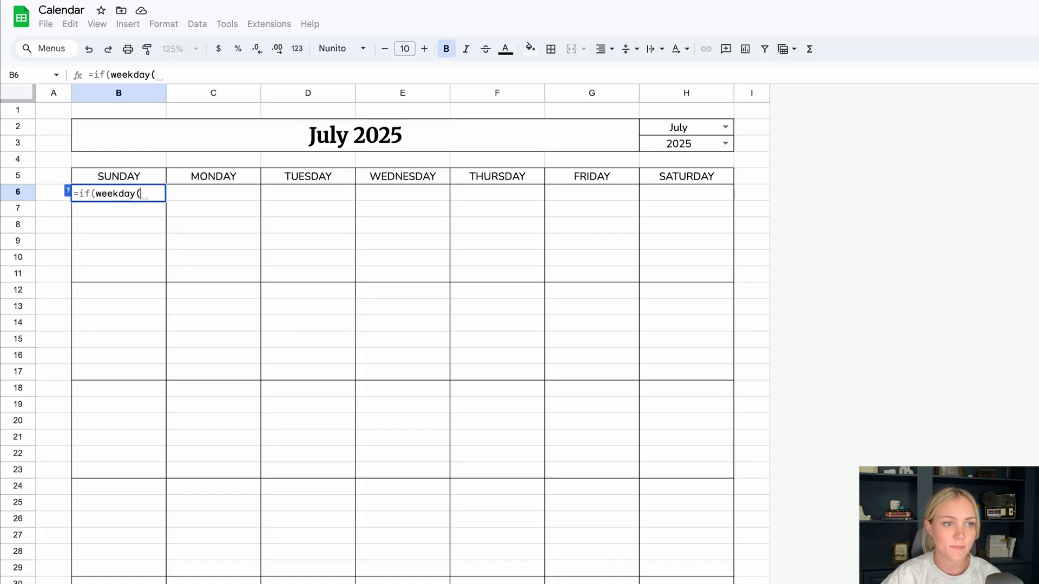
click(217, 136)
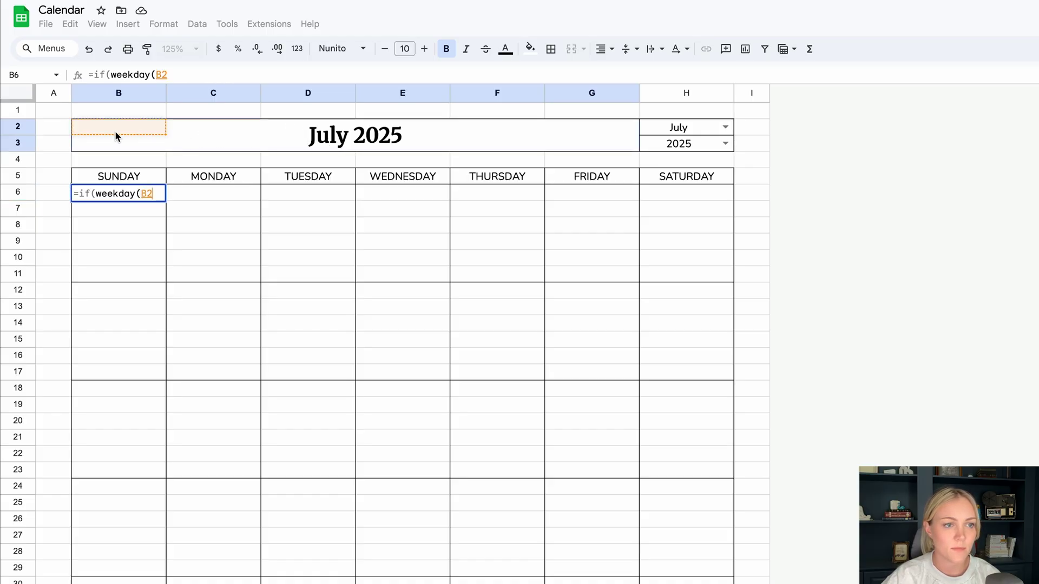
click(142, 194)
text($B$)
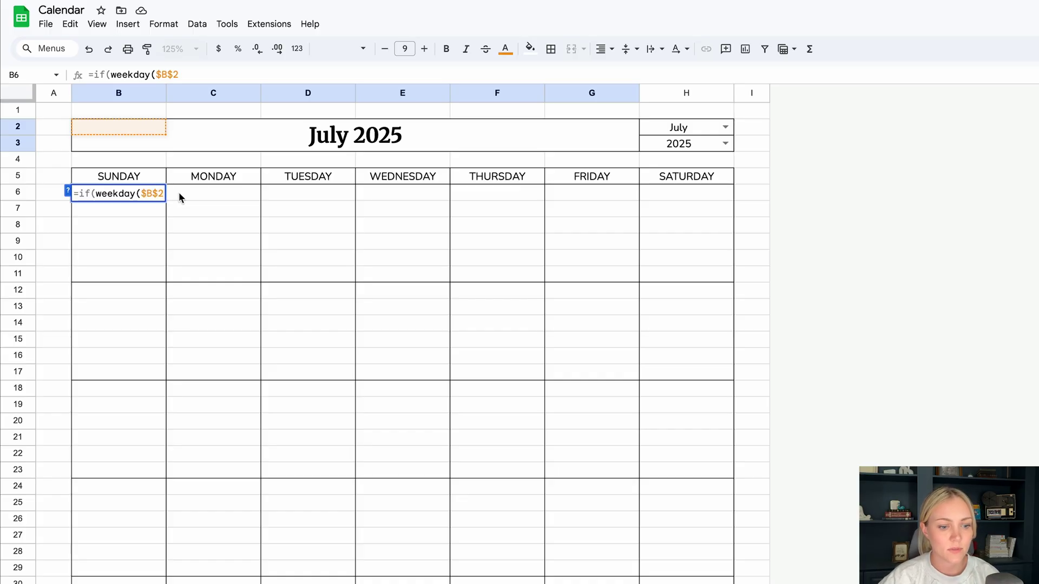
text())
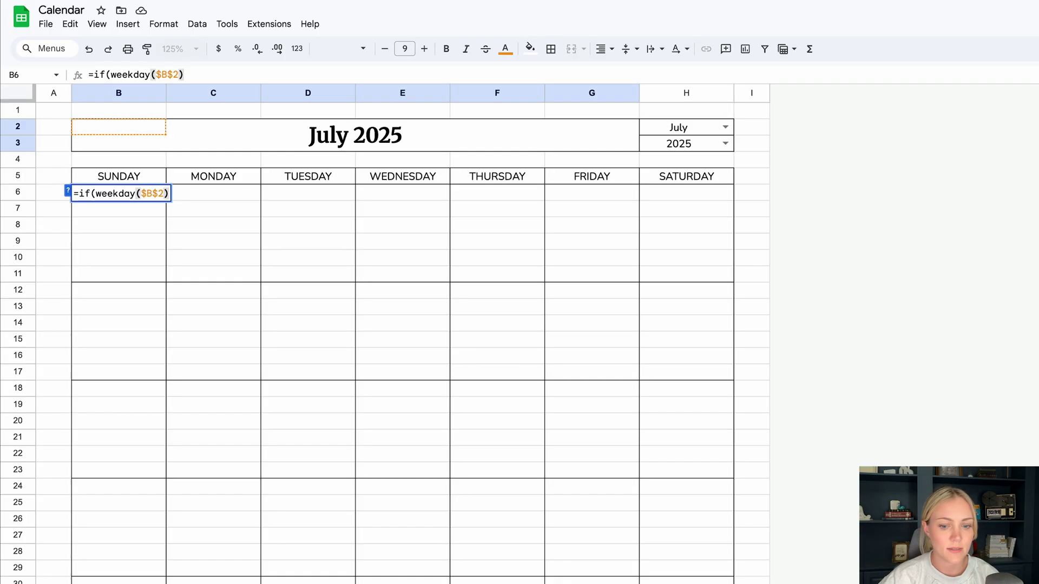
text(=)
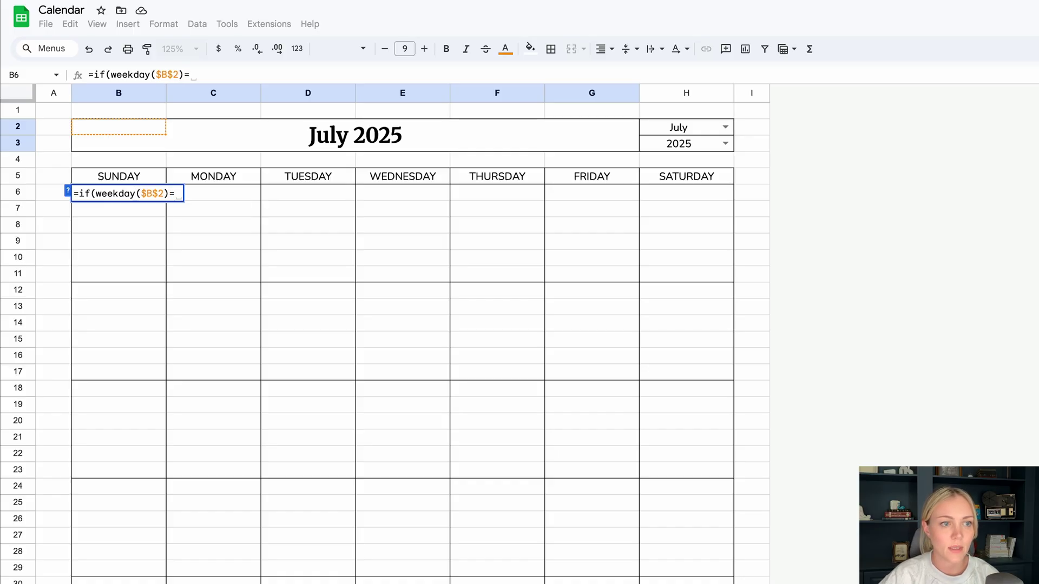
text(COLUMN)
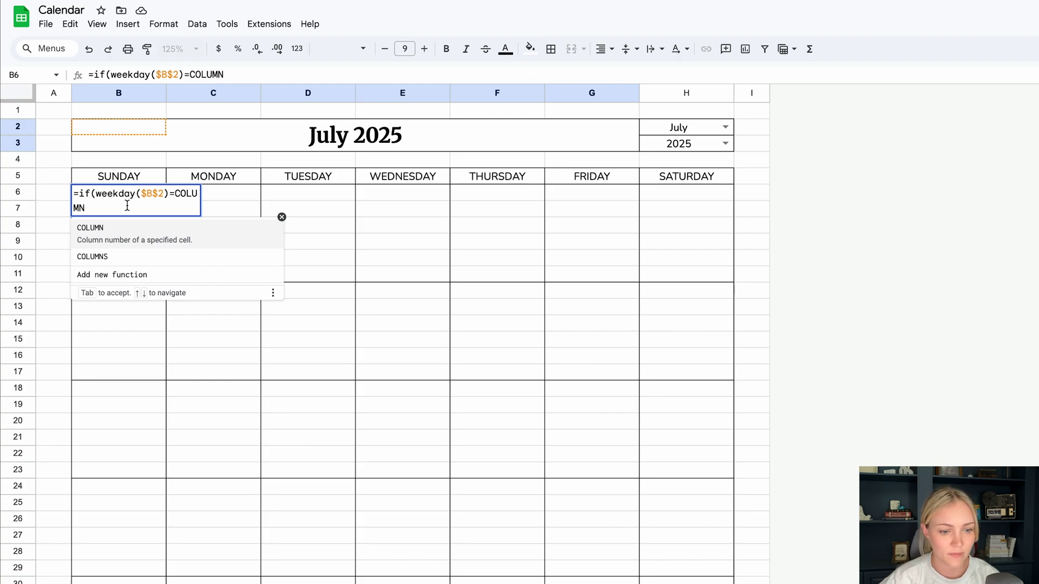
text(())
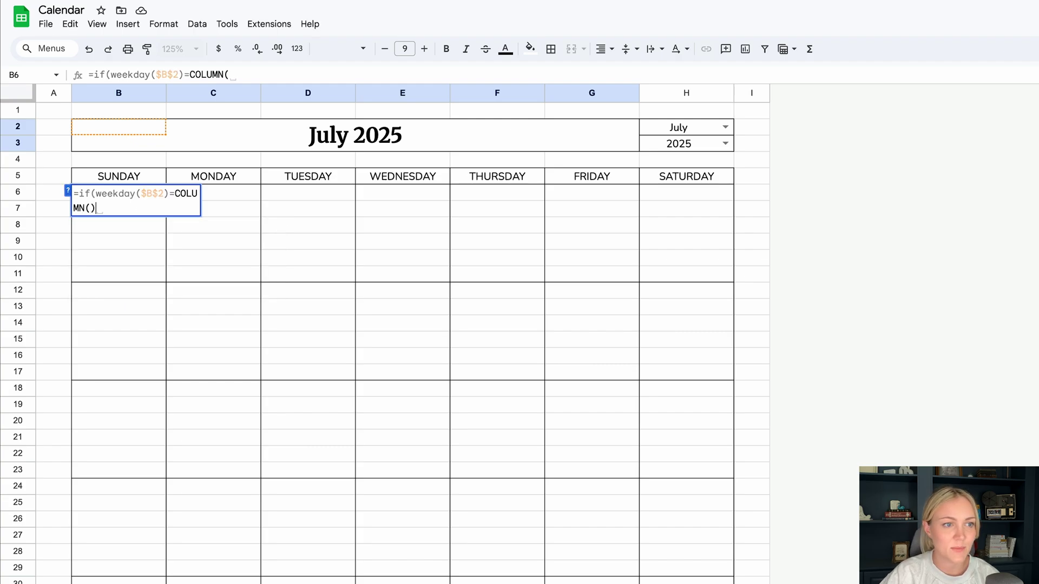
text(-)
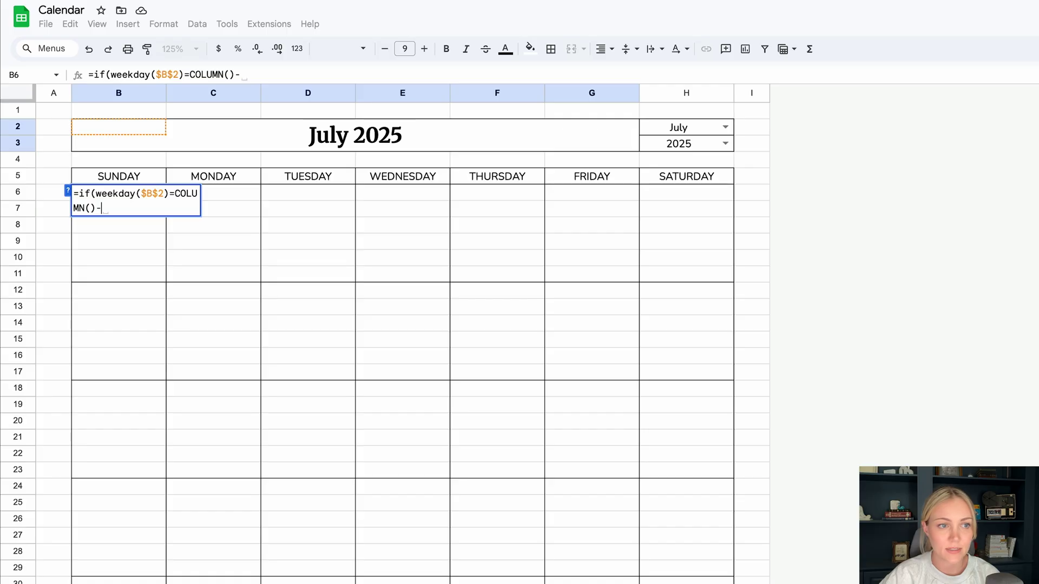
text(1,1)
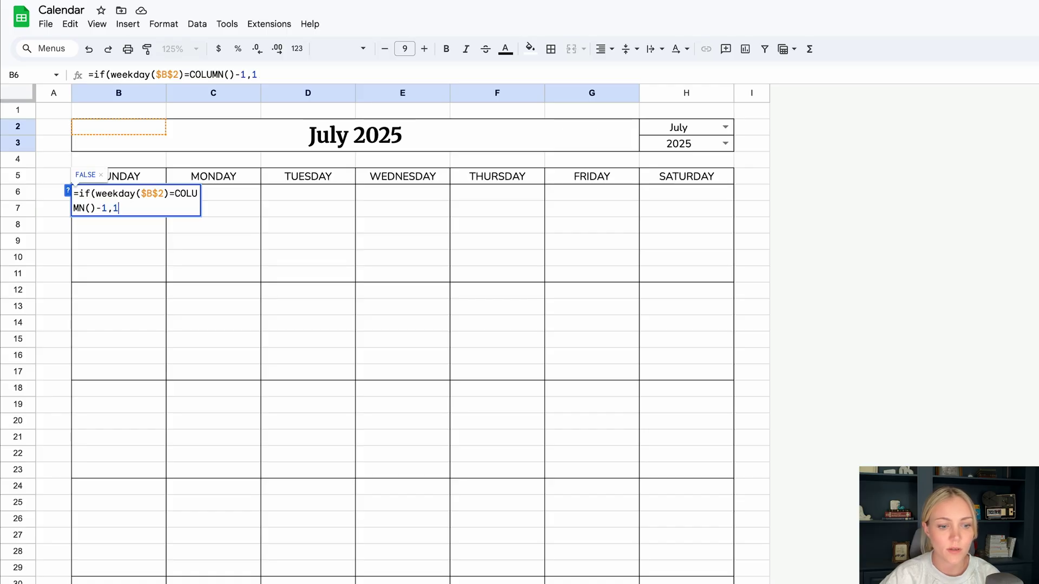
text(,""))
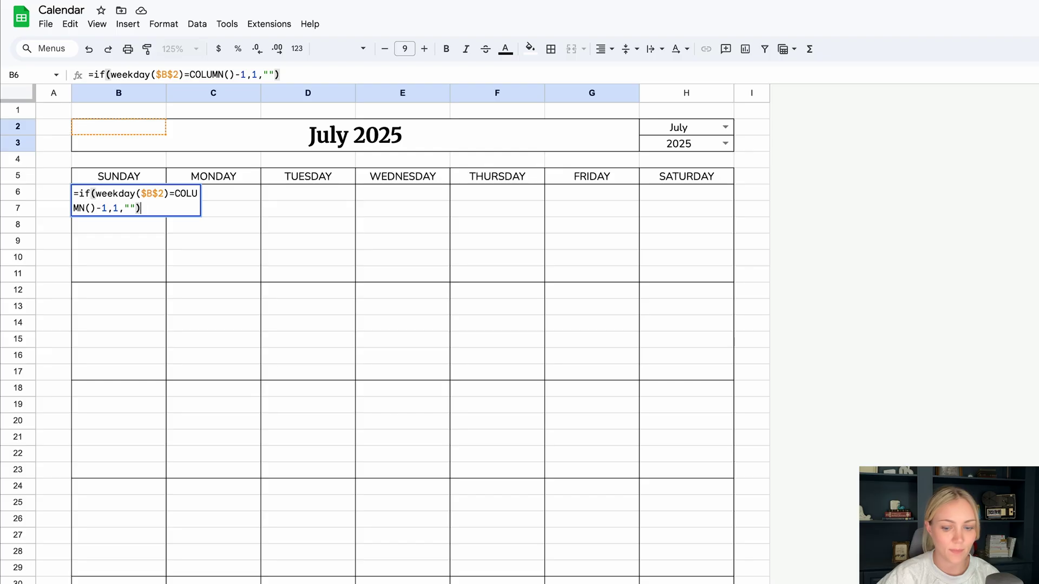
key(Return)
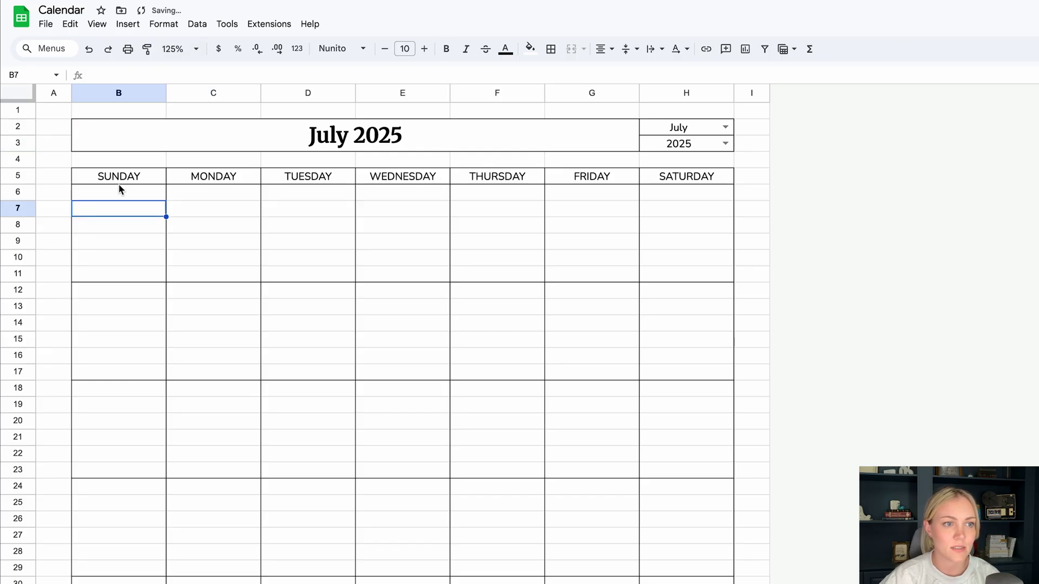
- Review B6's formula parts: the weekday test, COLUMN()-1, and blank result
click(121, 190)
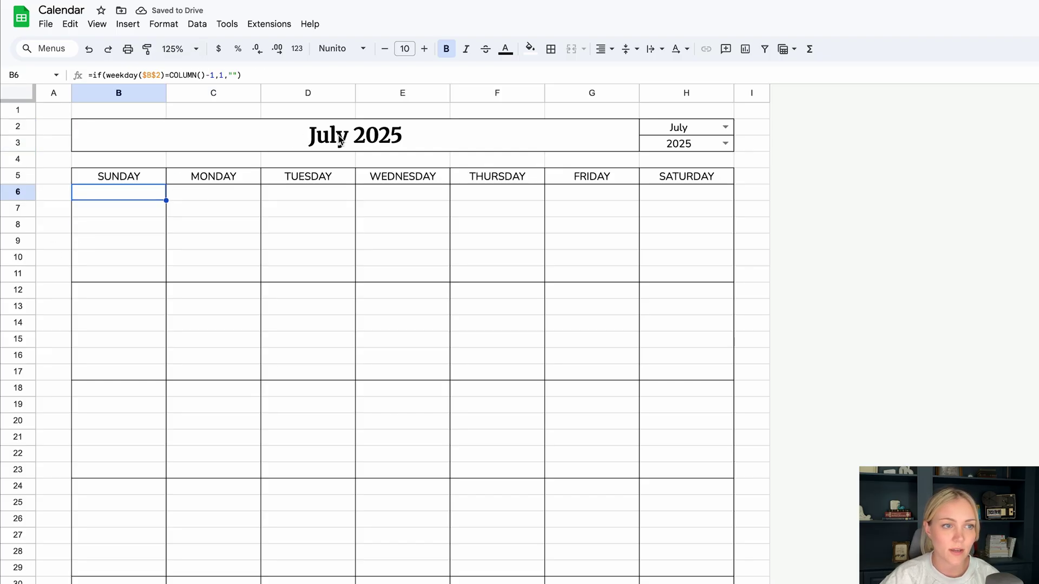
click(137, 198)
double_click(135, 194)
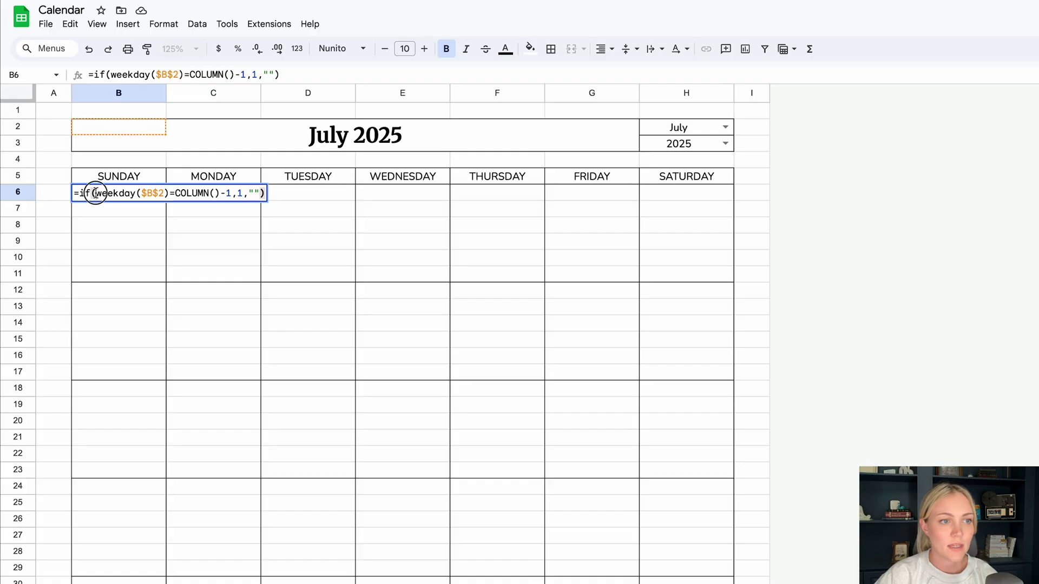
drag(93, 194, 231, 191)
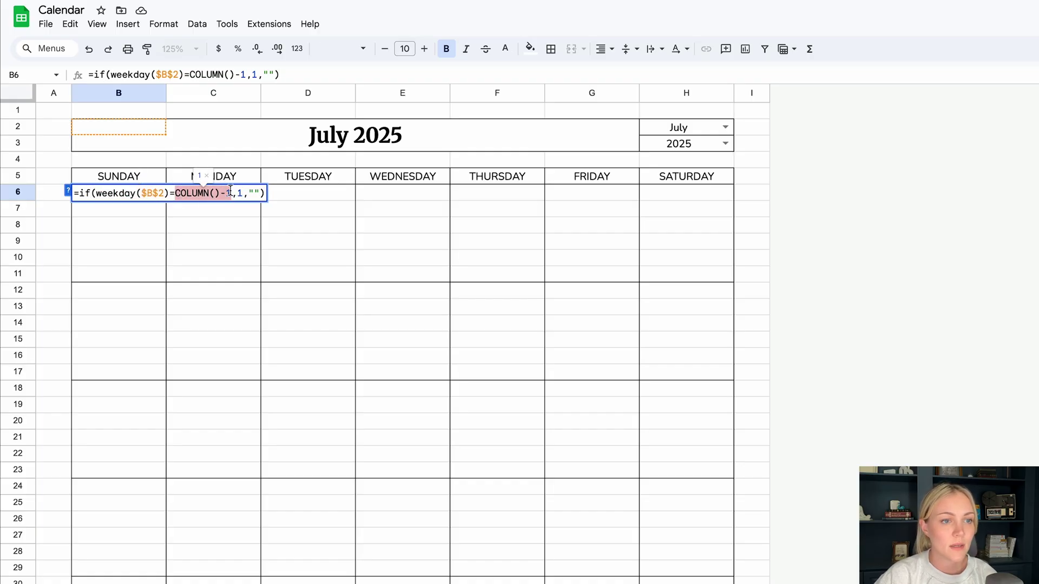
double_click(241, 193)
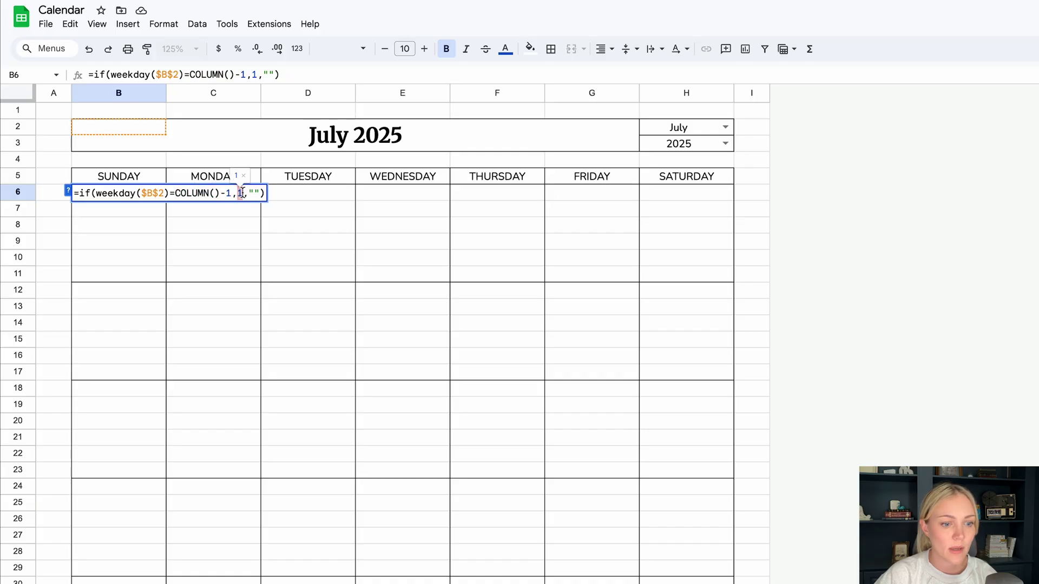
double_click(256, 194)
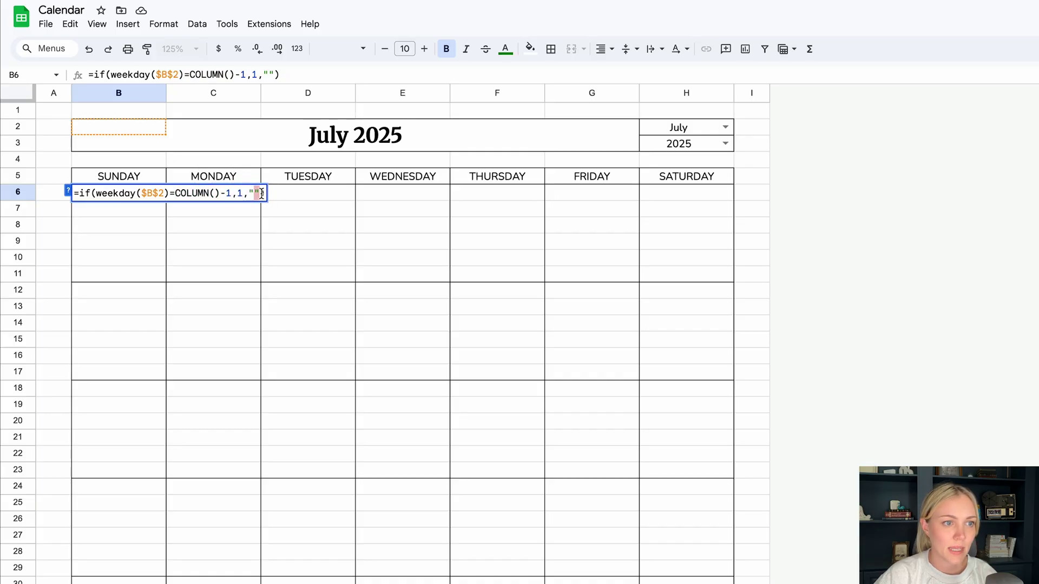
drag(95, 193, 168, 193)
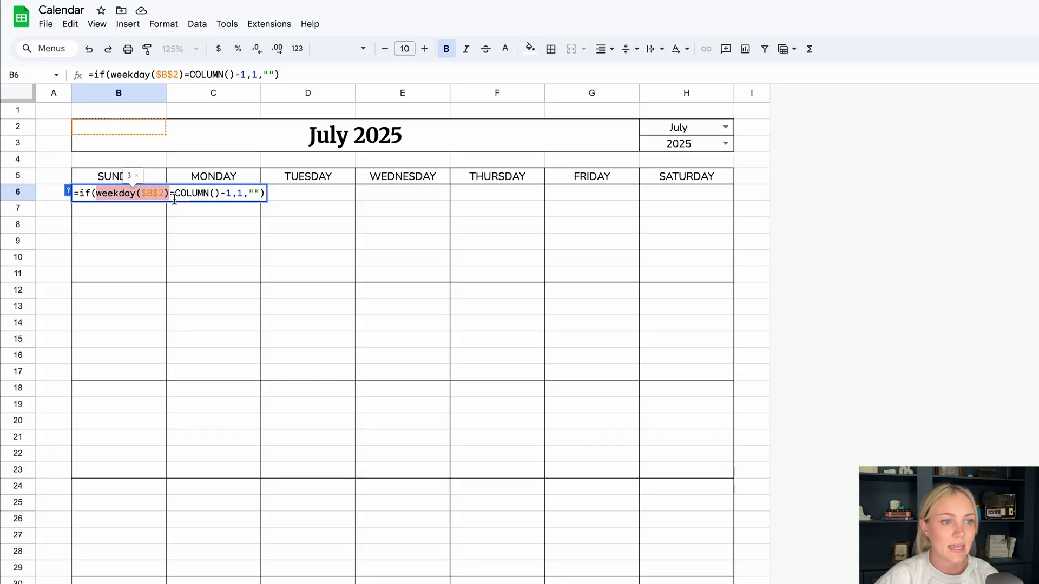
click(211, 193)
click(232, 194)
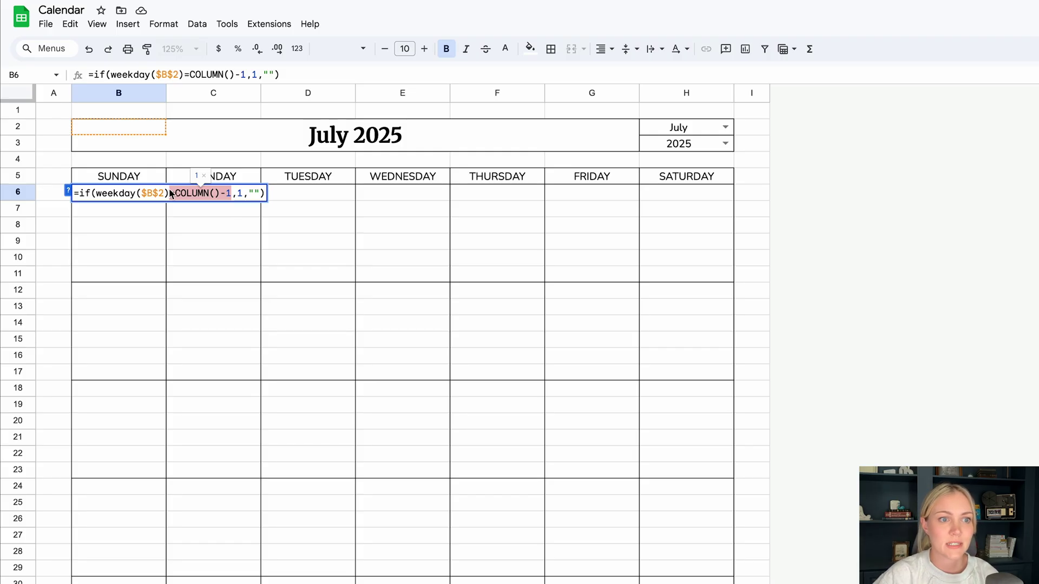
click(261, 194)
click(242, 194)
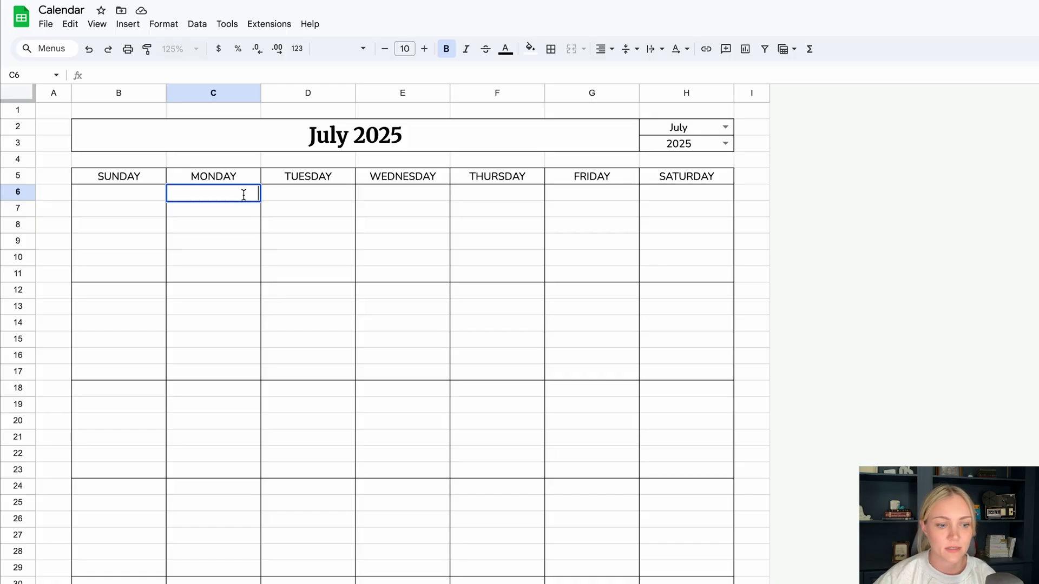
- Enter =if(weekday($B$2)=COLUMN()-1,1,if(ABS(B6)>0,B6+1,"")) in Monday cell C6
text(=if)
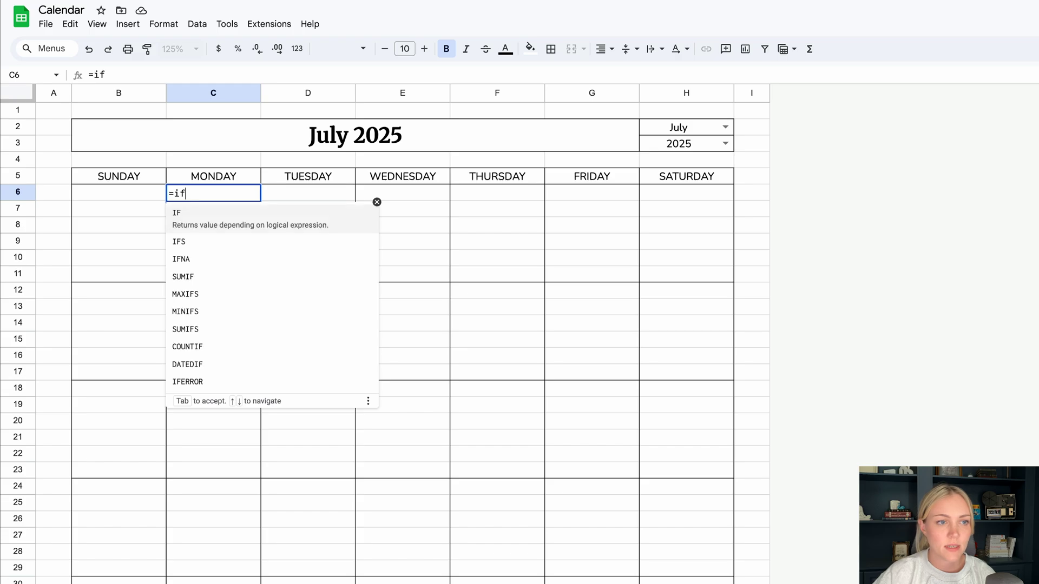
text((weekday()
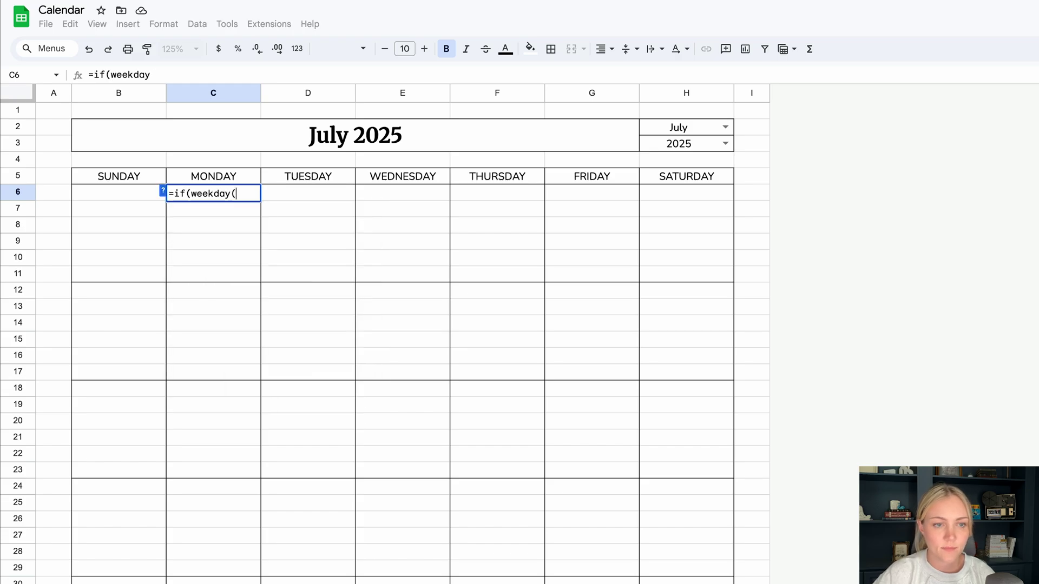
click(259, 139)
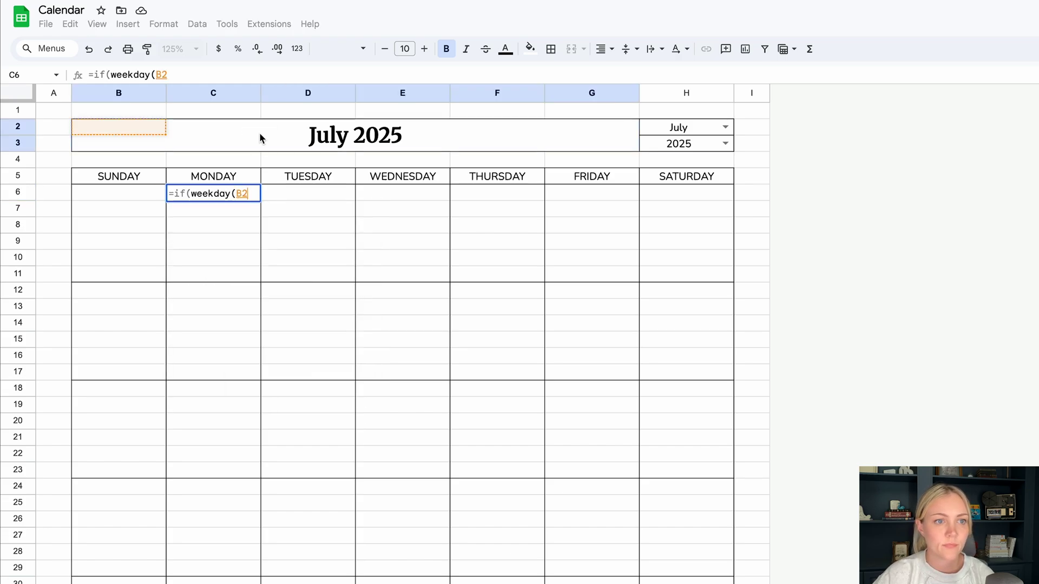
click(238, 193)
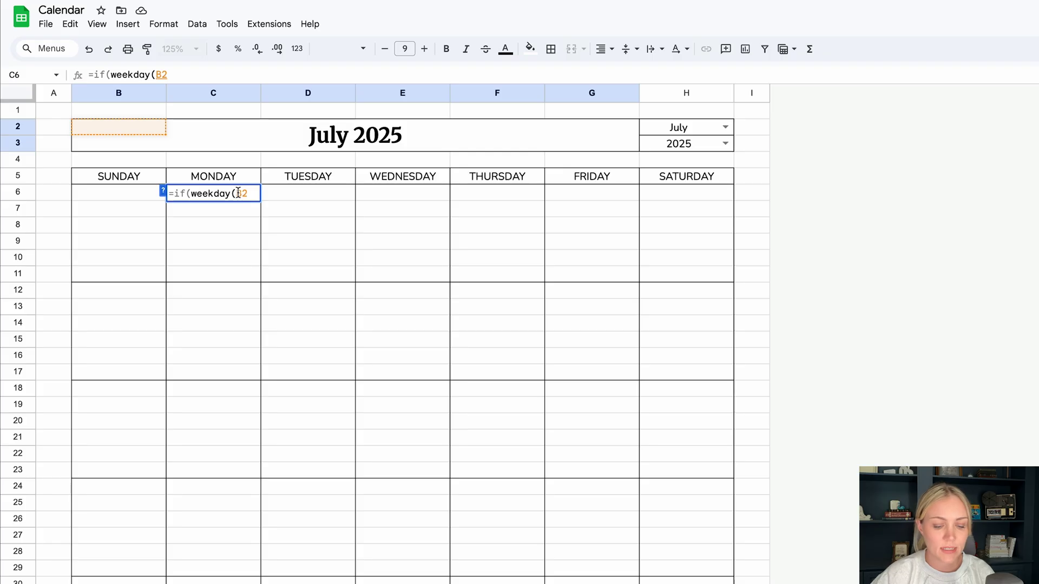
text($)
key(Right)
text($2)
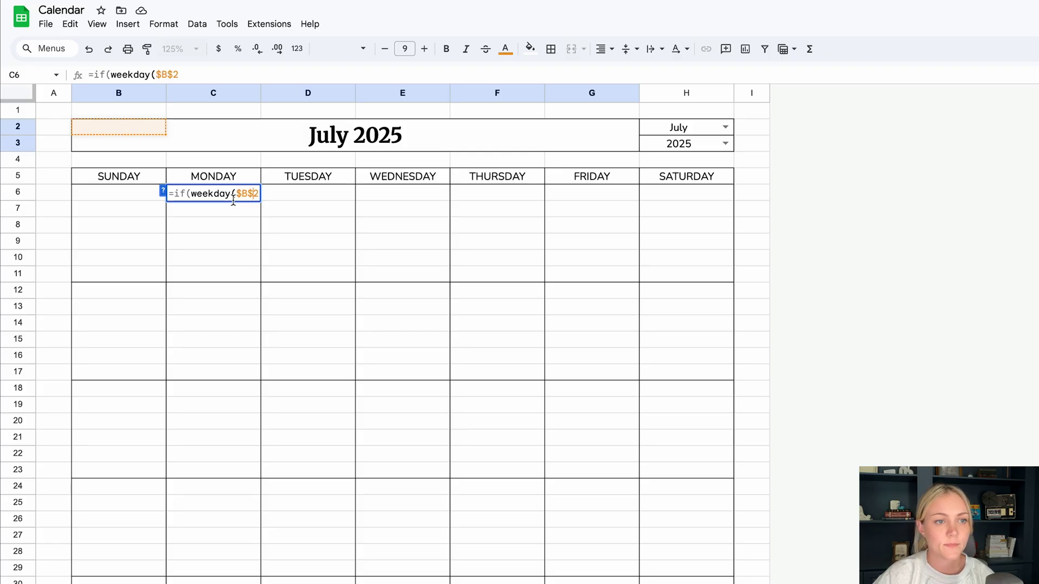
text()=)
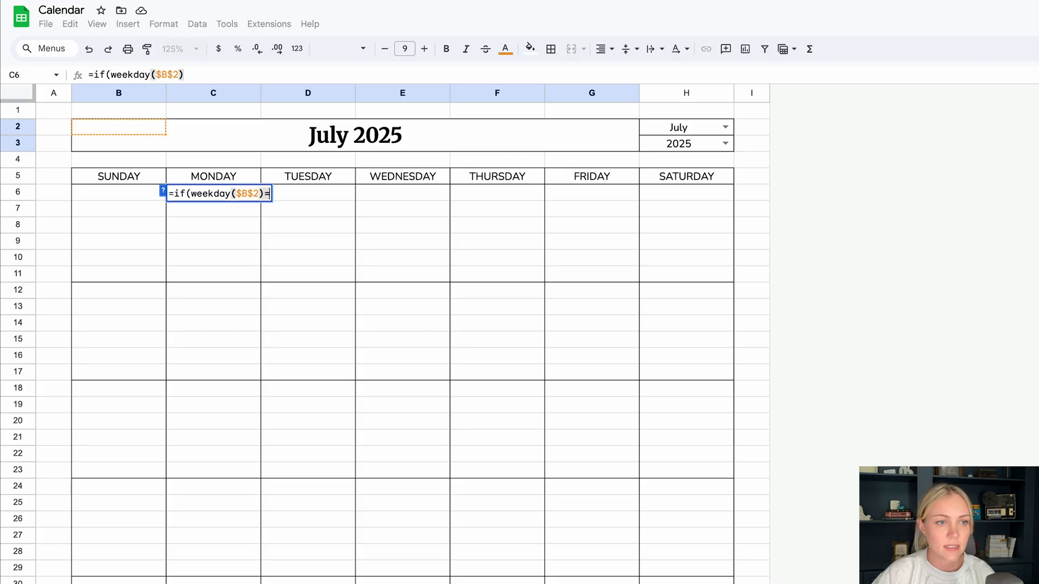
text(COLUMN)
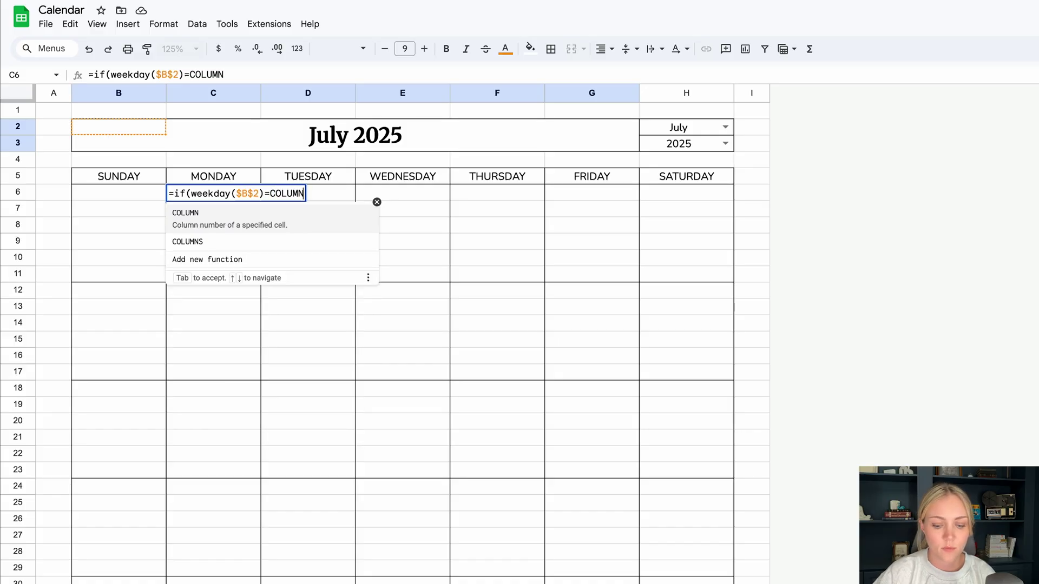
text(()-1)
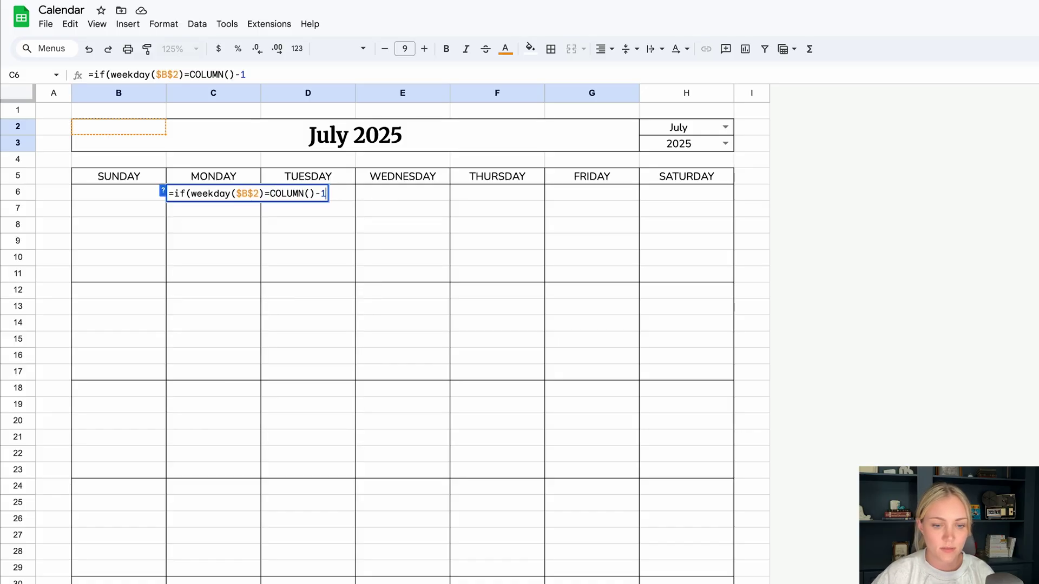
text(,1,)
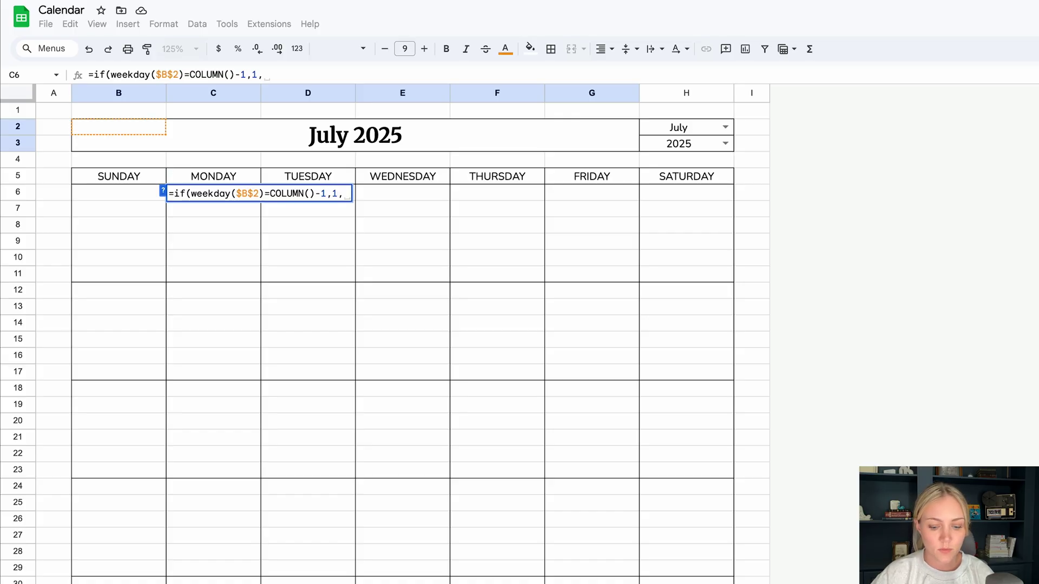
text(if()
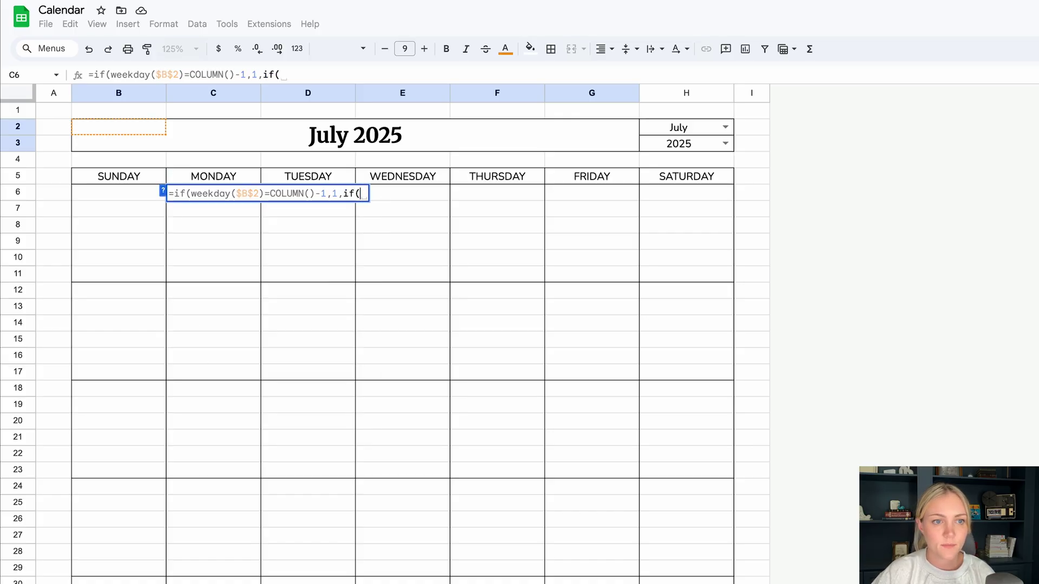
text(ABS)
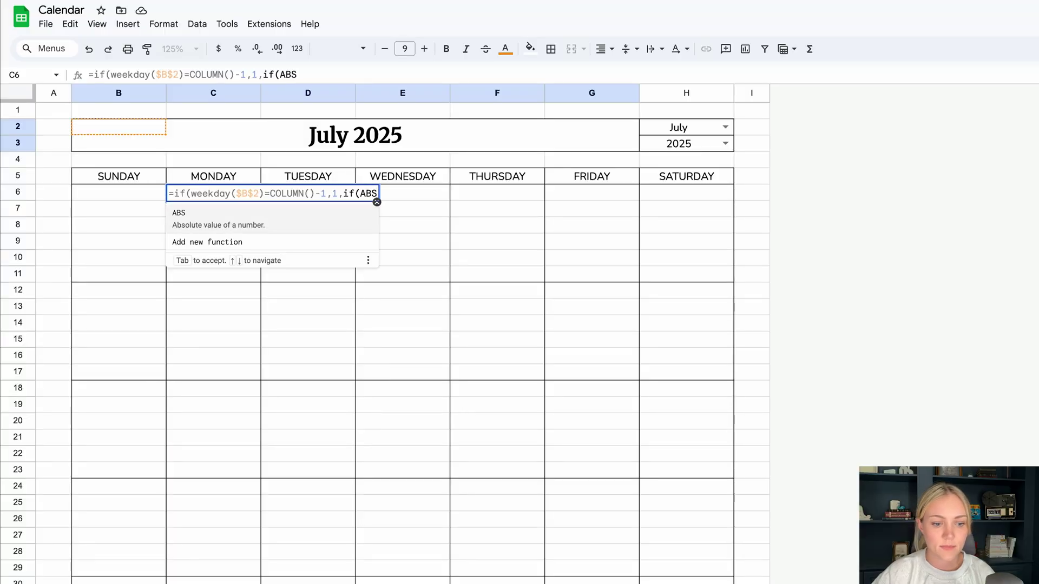
text(()
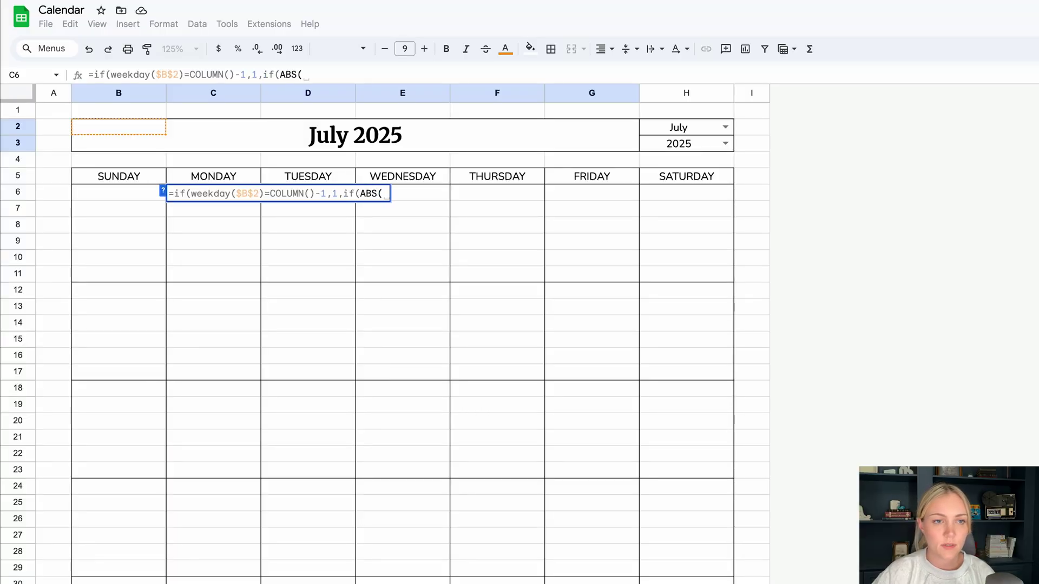
click(129, 196)
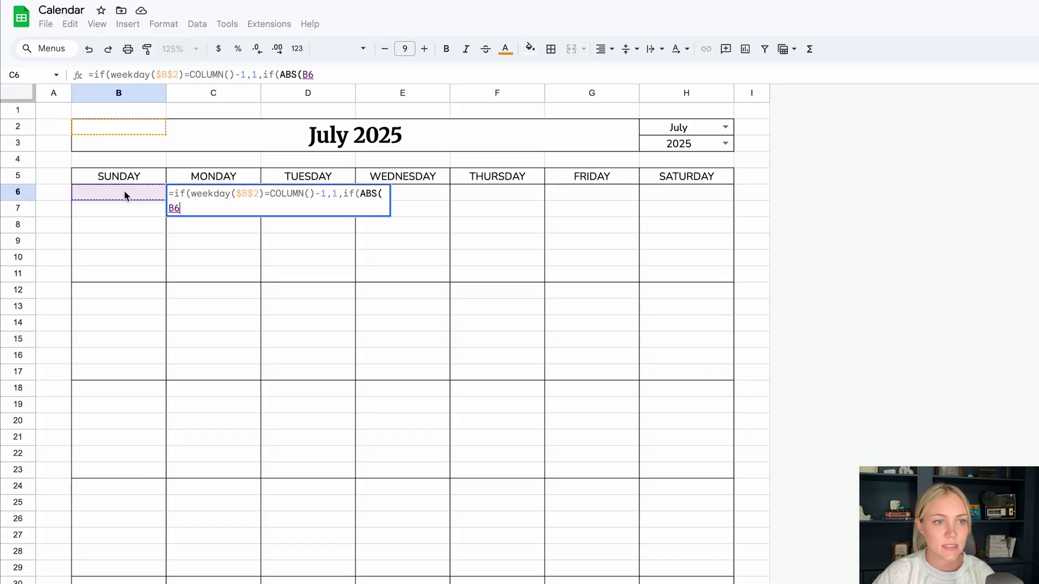
text())
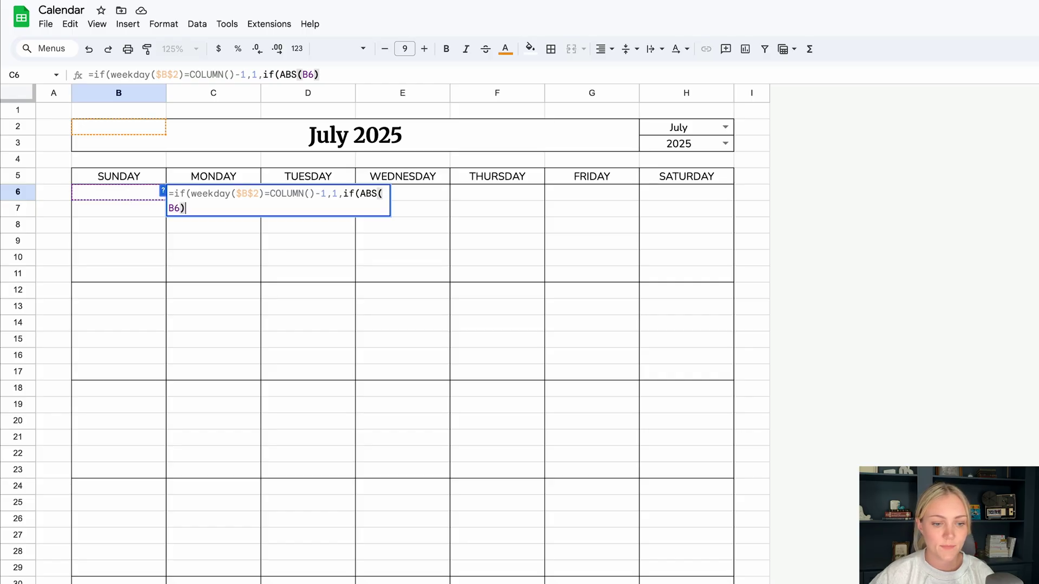
text(>0)
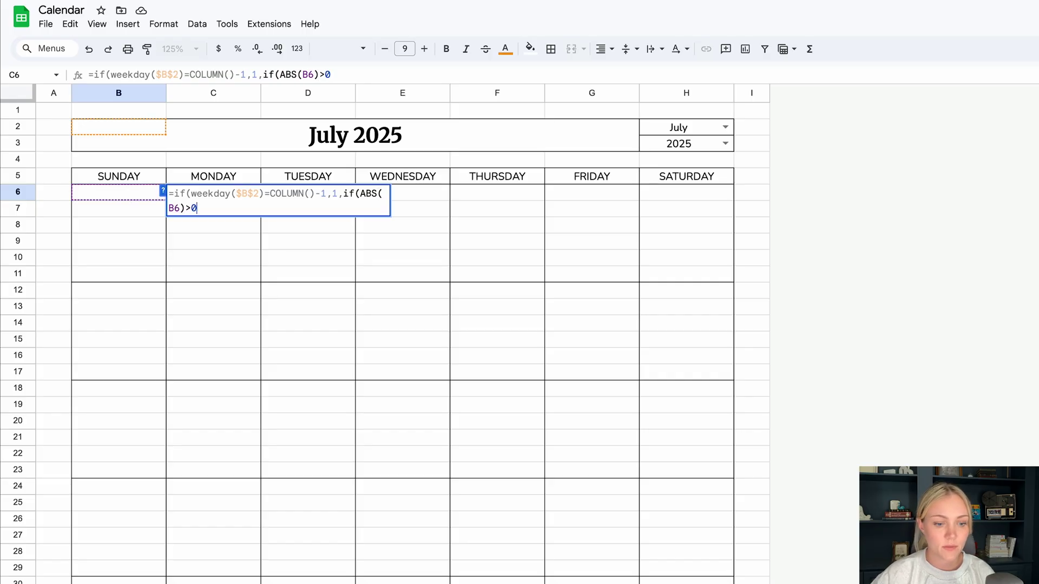
text(,)
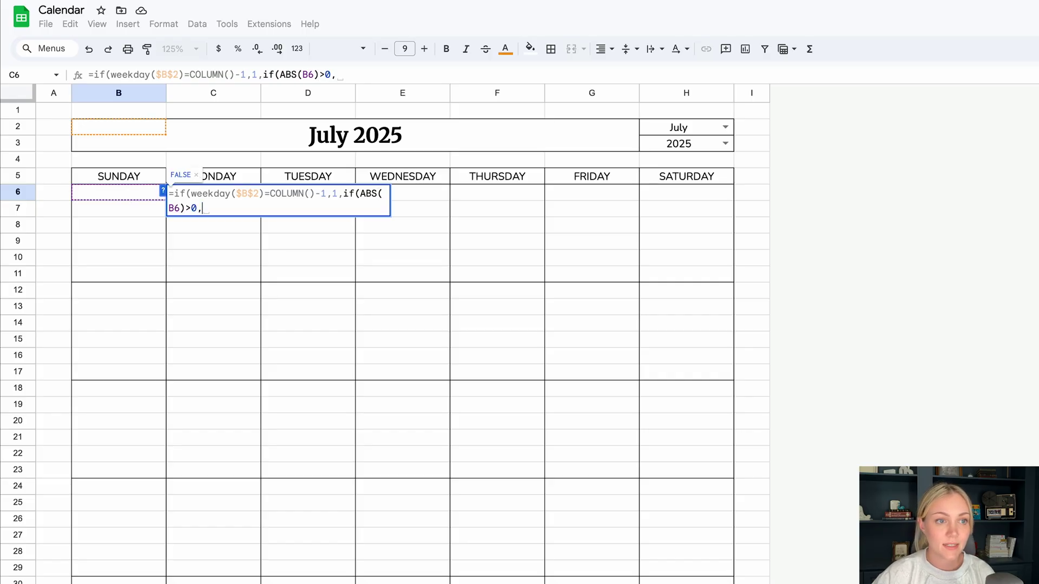
click(120, 193)
text(+)
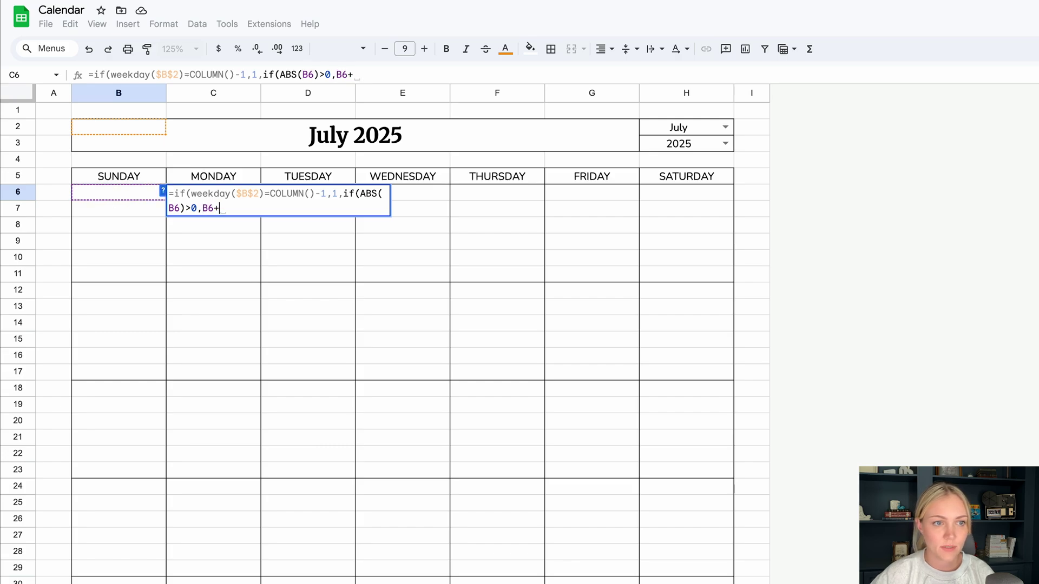
text(1,)
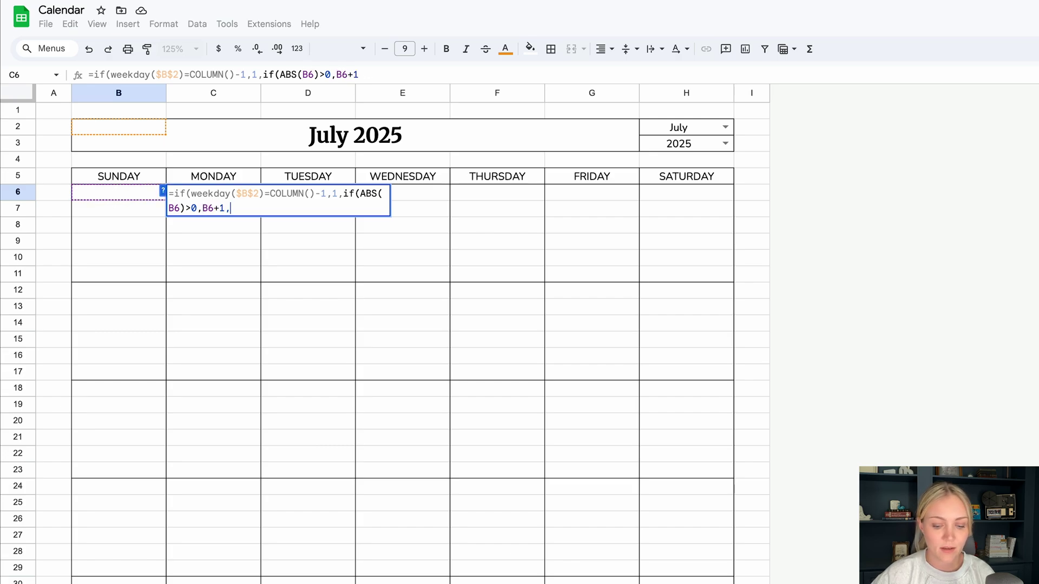
text("")
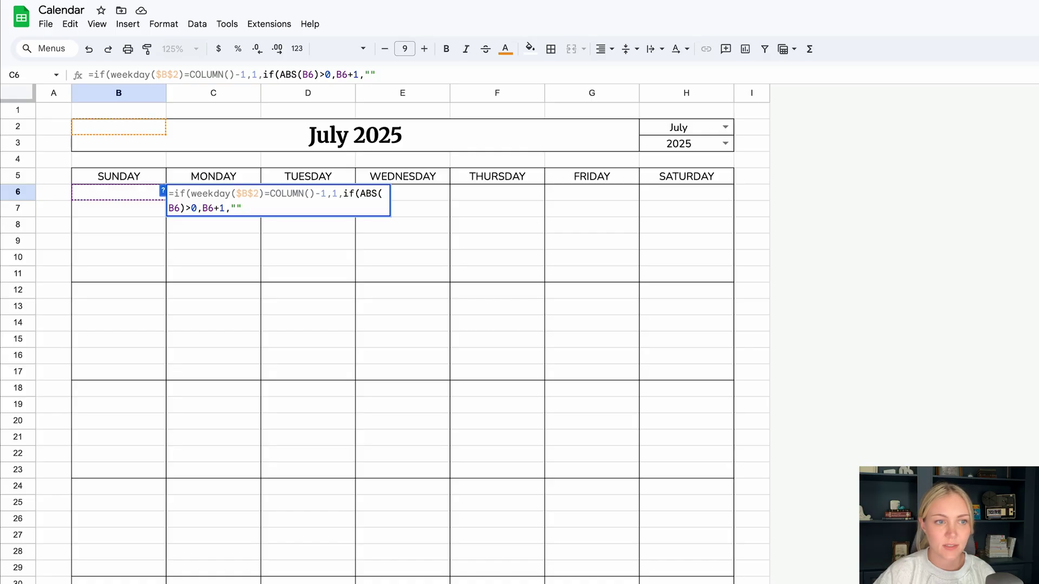
text()))
key(Return)
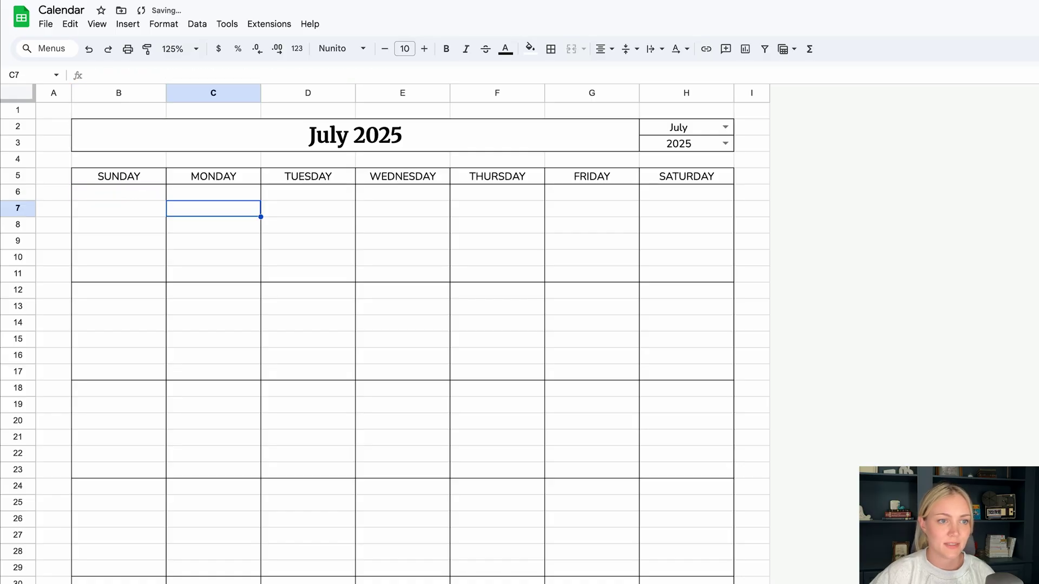
- Fill C6's formula across to H6
click(211, 193)
double_click(211, 193)
key(Return)
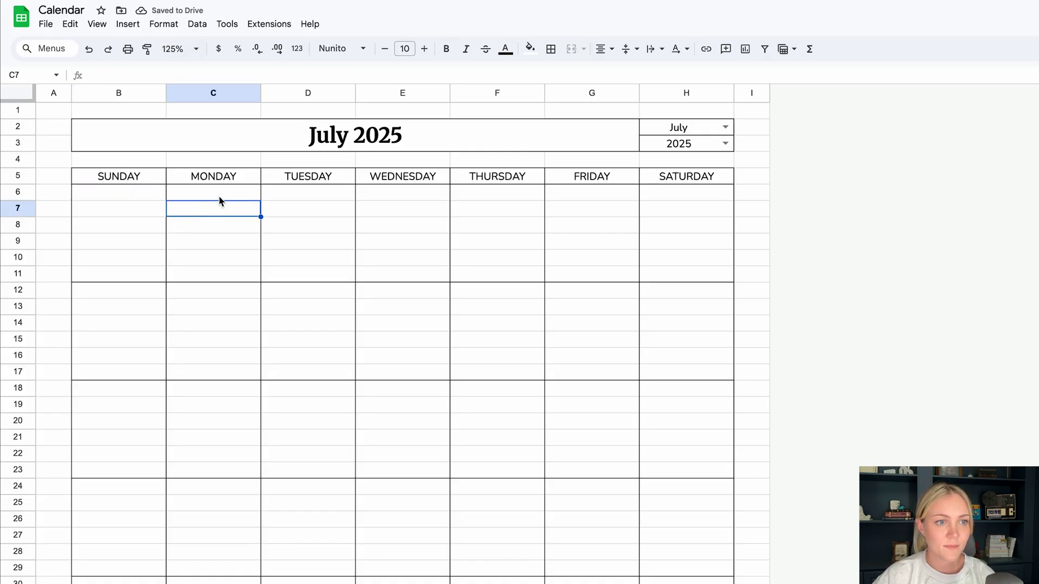
click(217, 195)
drag(261, 200, 666, 195)
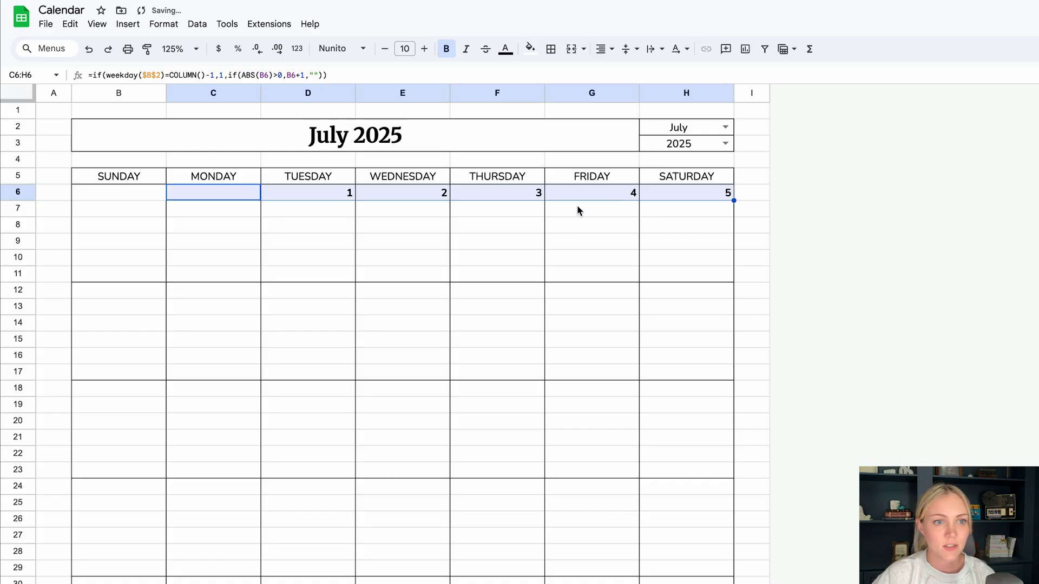
- Check the copied formulas in the Tuesday through Saturday cells D6:H6
click(341, 199)
click(420, 196)
click(503, 195)
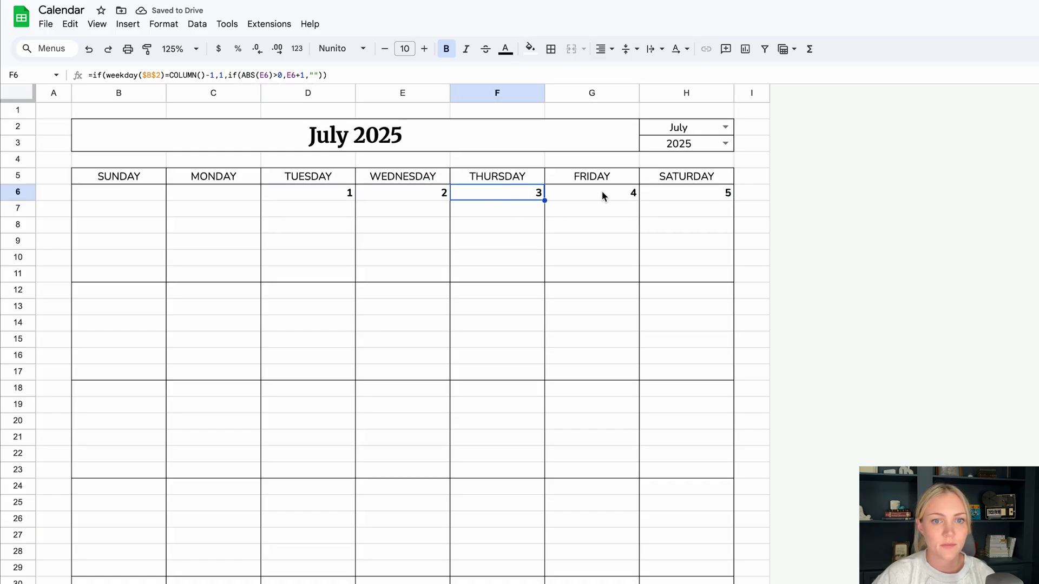
click(602, 195)
click(698, 197)
click(395, 193)
double_click(395, 192)
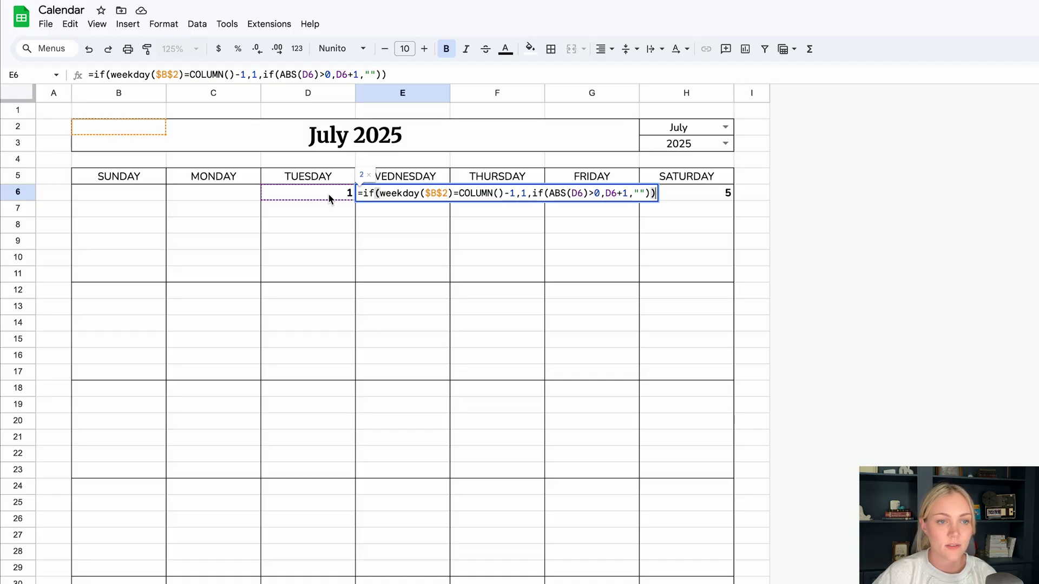
key(Return)
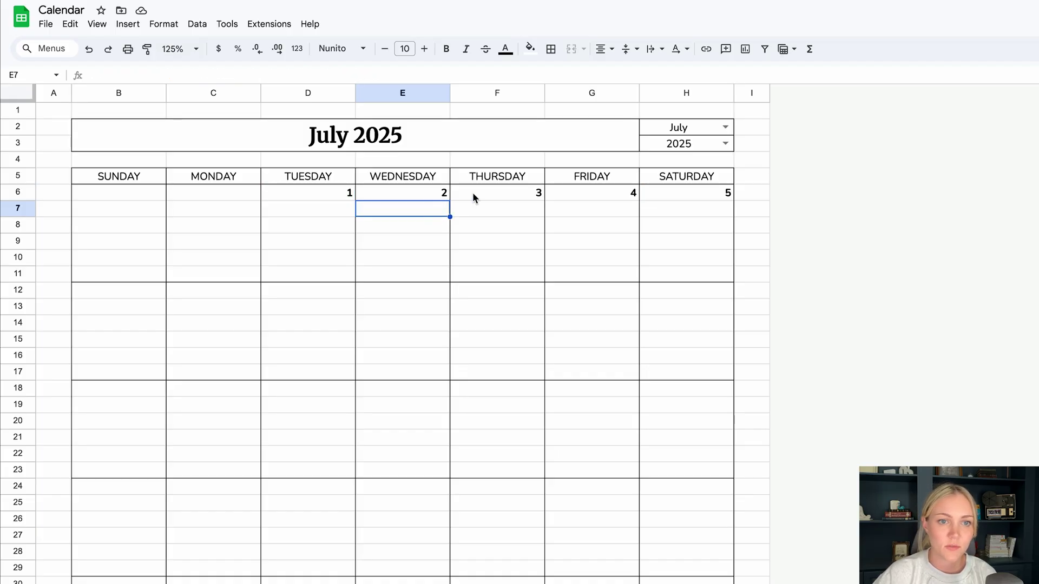
click(476, 196)
click(593, 195)
- Enter =if(day($B$2+H6)>1,DAY($B$2+H6),"") in B12 so it shows 6
click(679, 197)
click(143, 298)
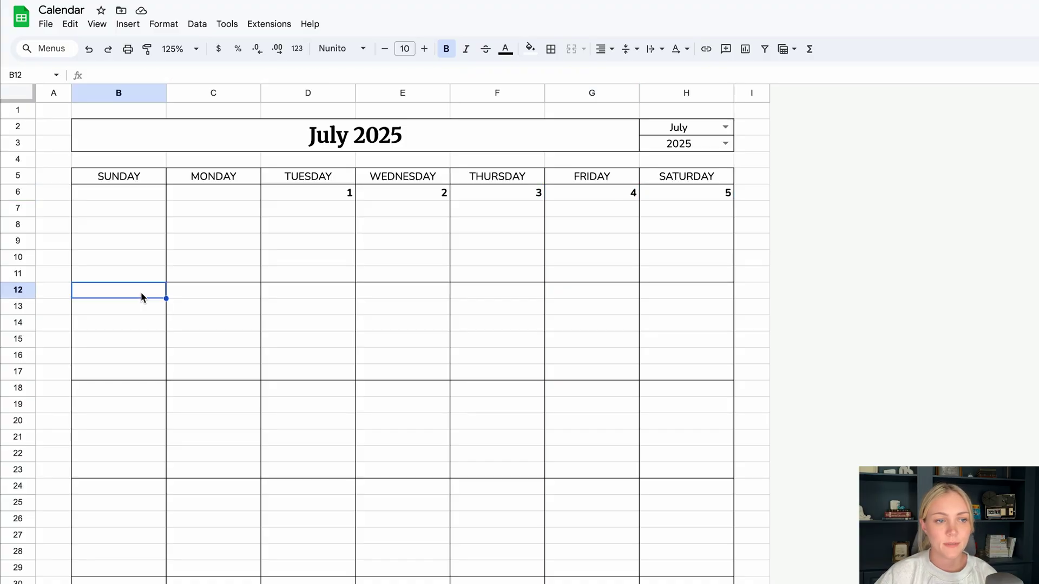
double_click(147, 289)
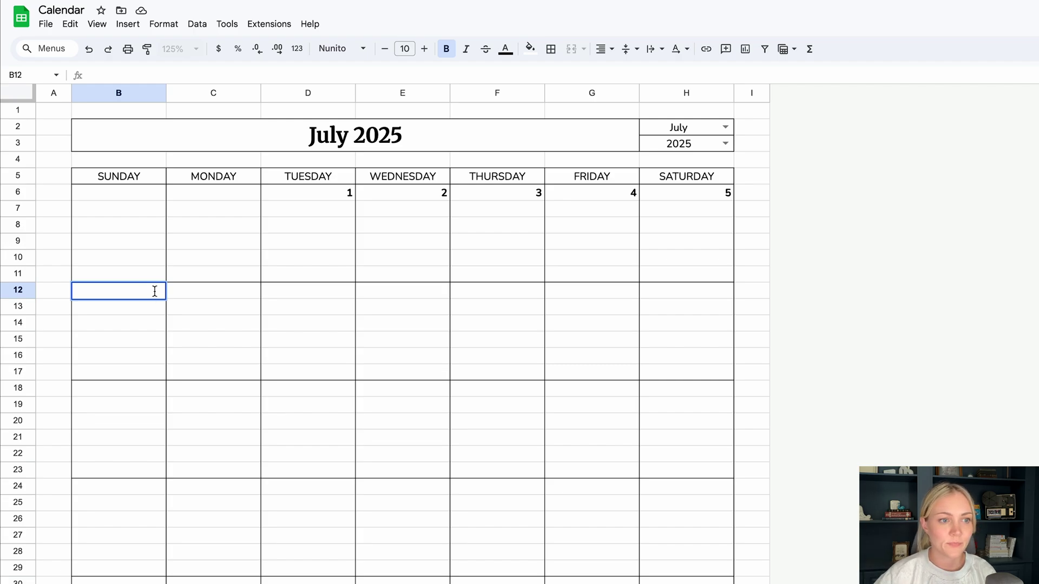
text(=if()
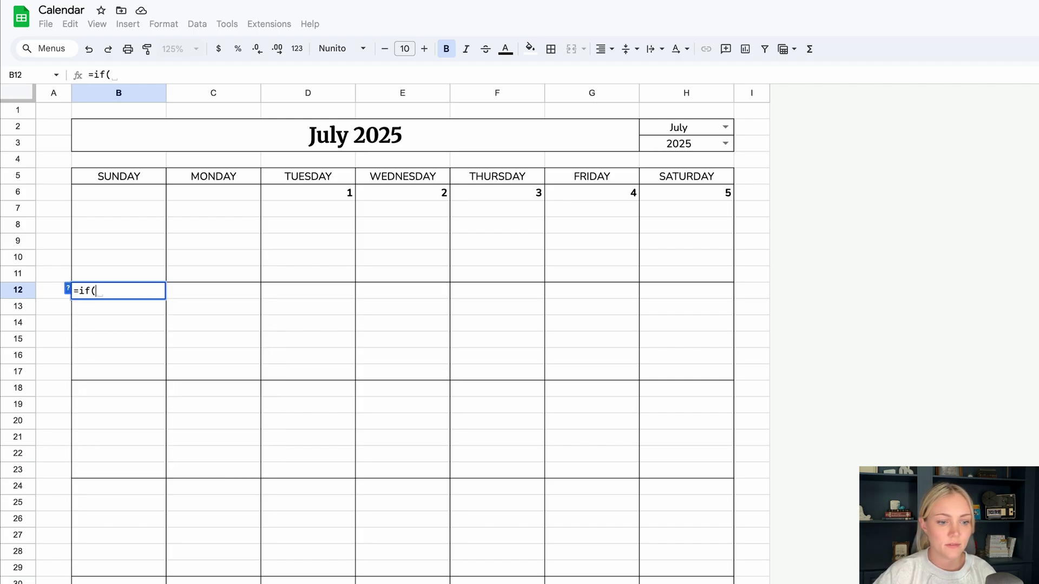
text(day)
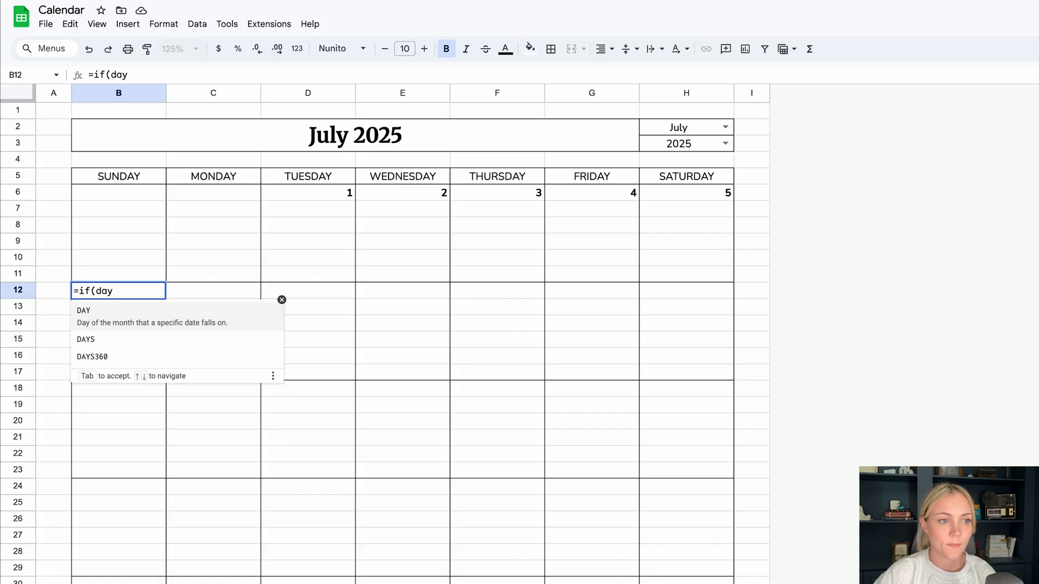
text(()
click(268, 143)
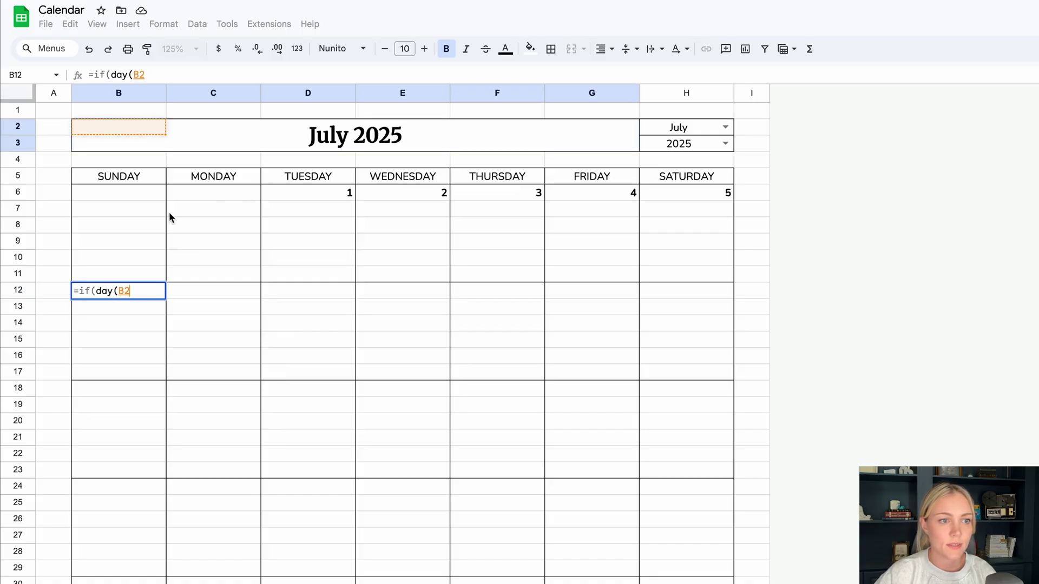
key(F4)
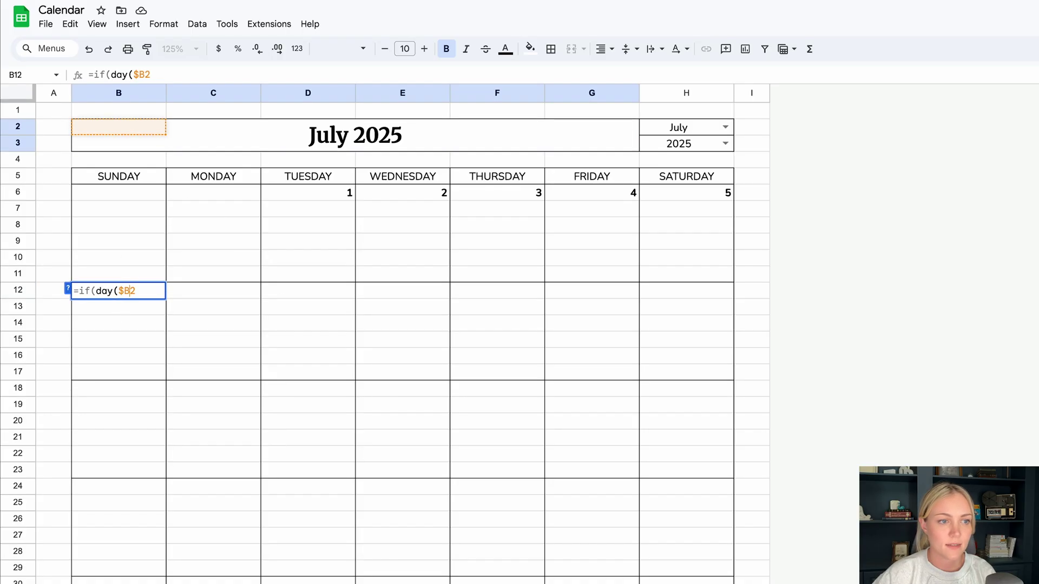
text(+)
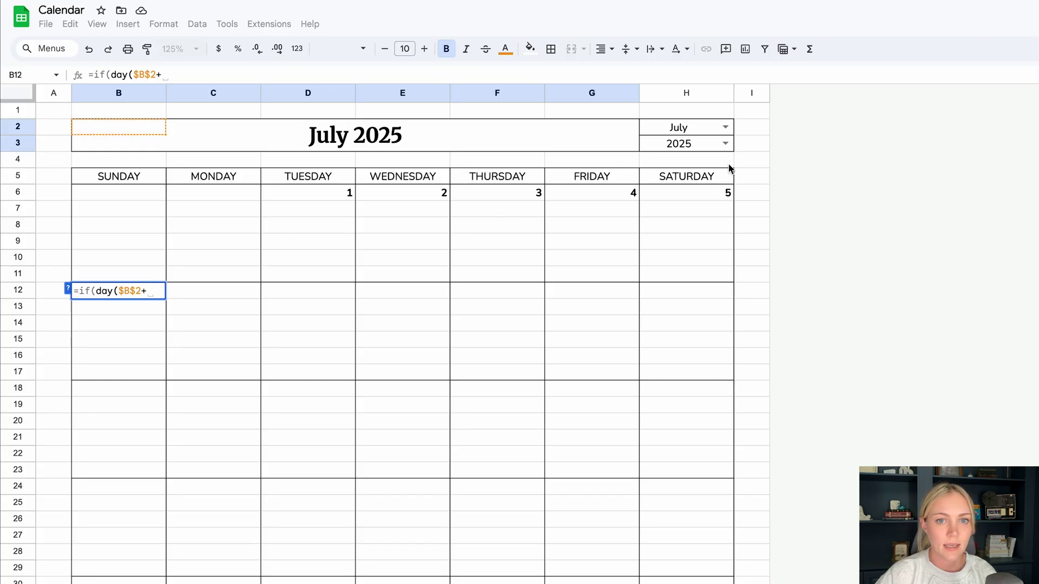
click(691, 194)
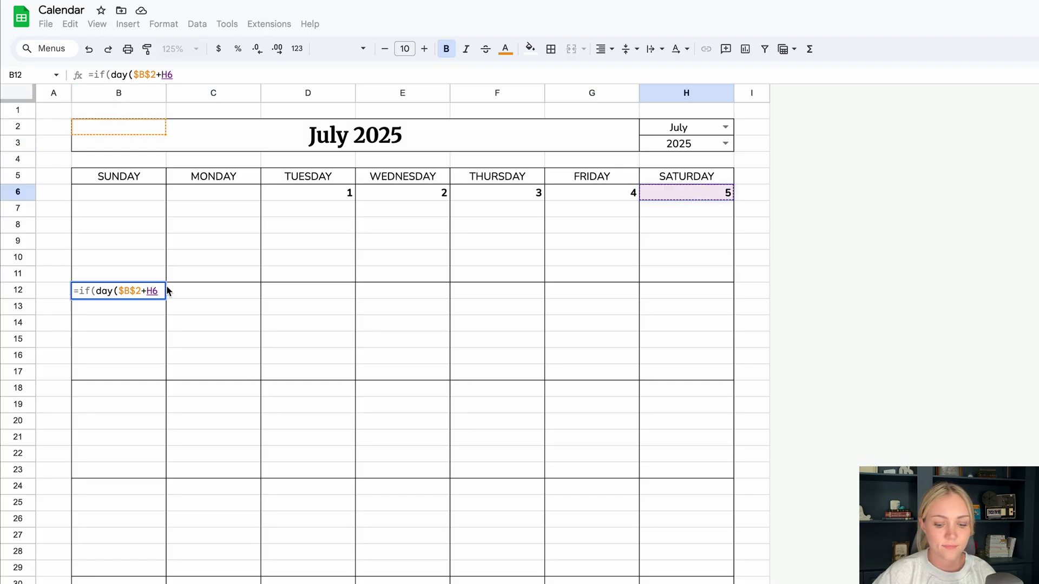
text()>)
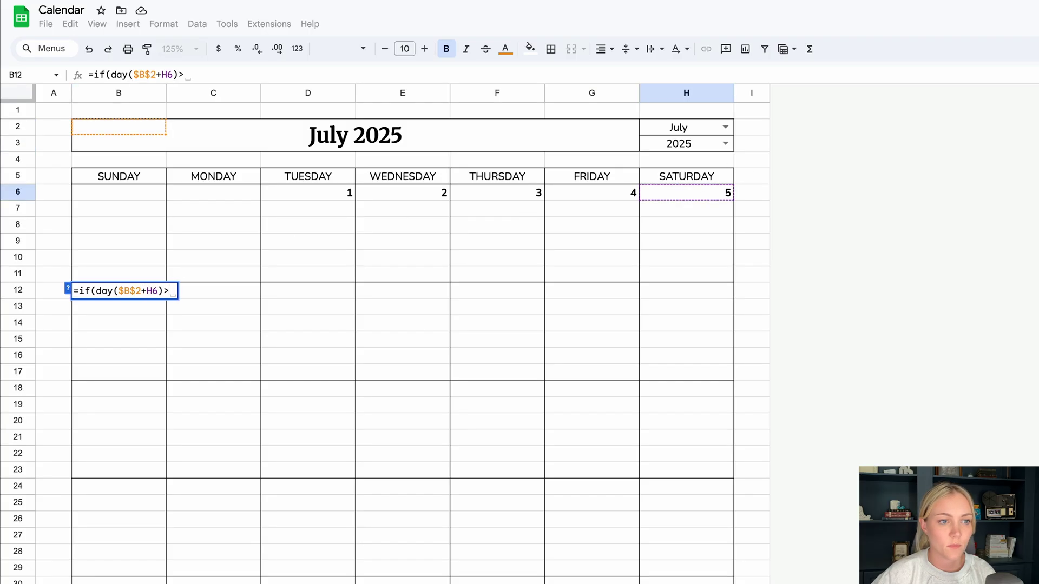
text(1,DAY)
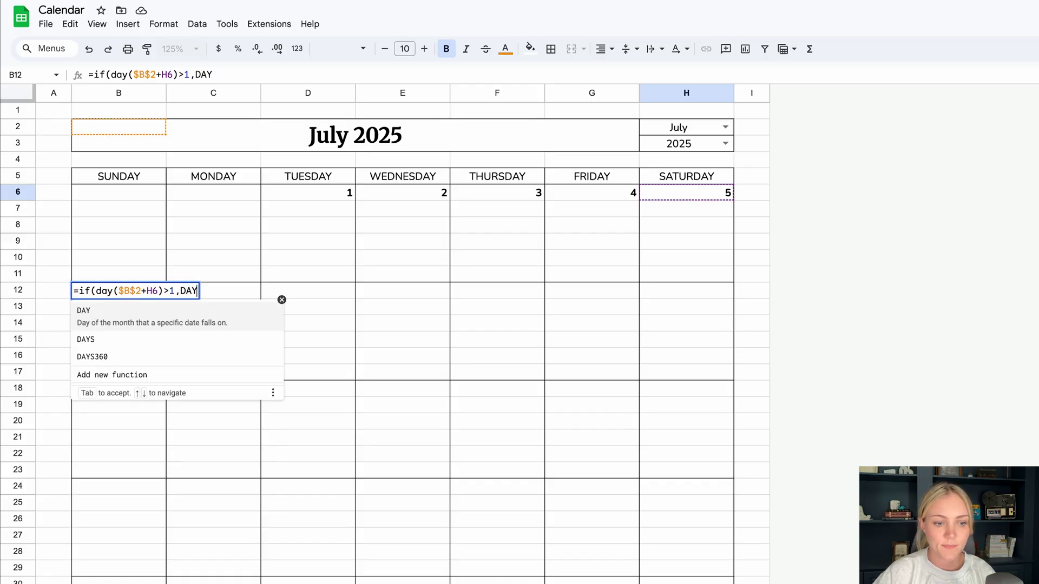
text(()
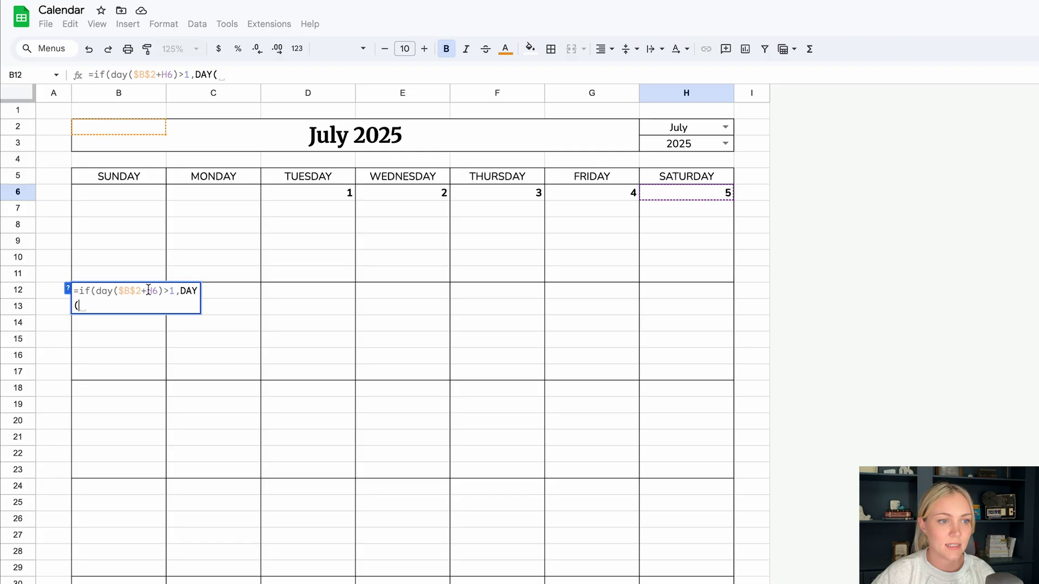
drag(119, 291, 157, 291)
key(ctrl+c)
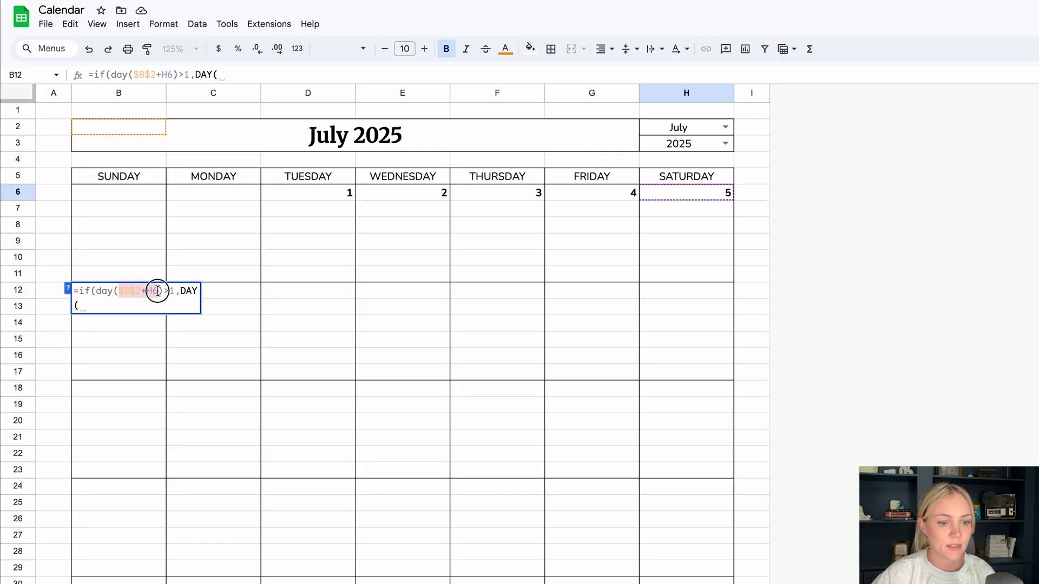
click(124, 304)
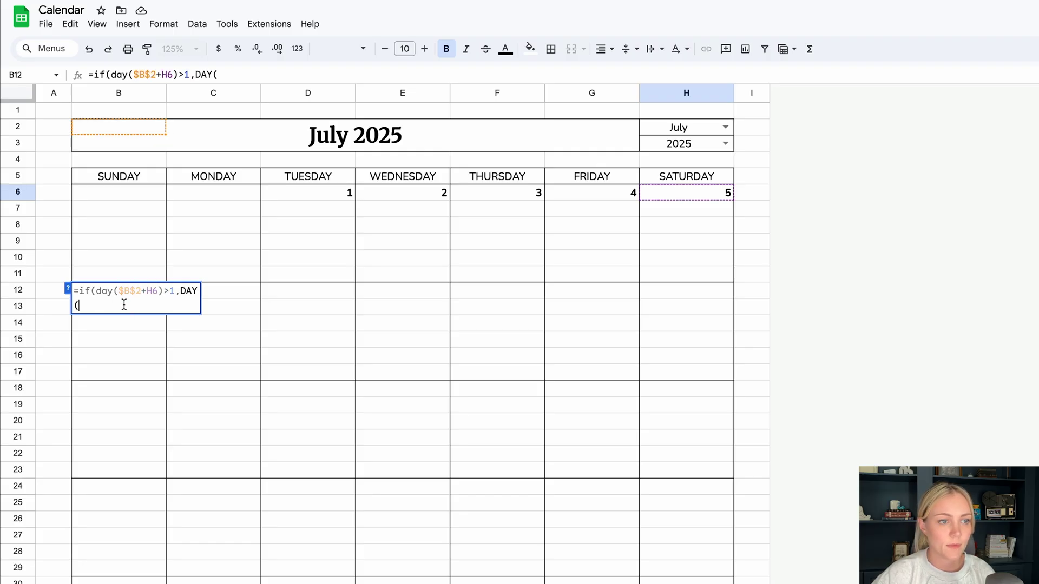
key(ctrl+v)
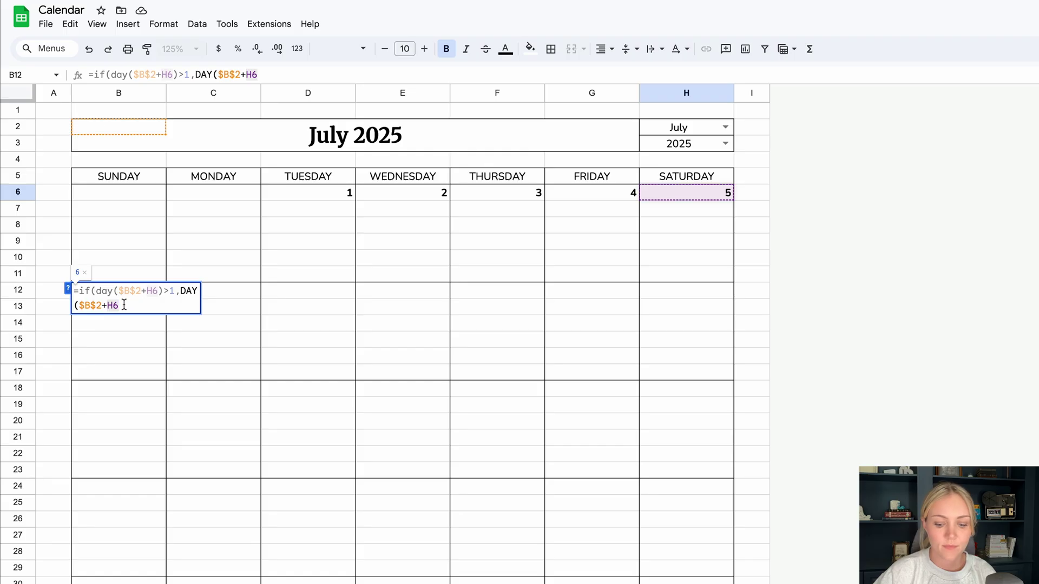
text(),)
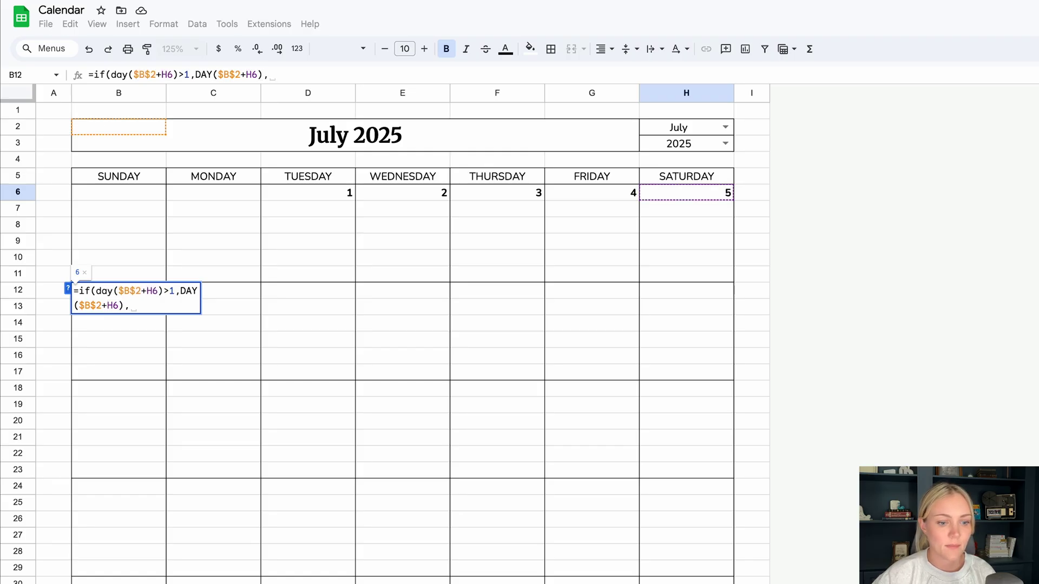
text(""))
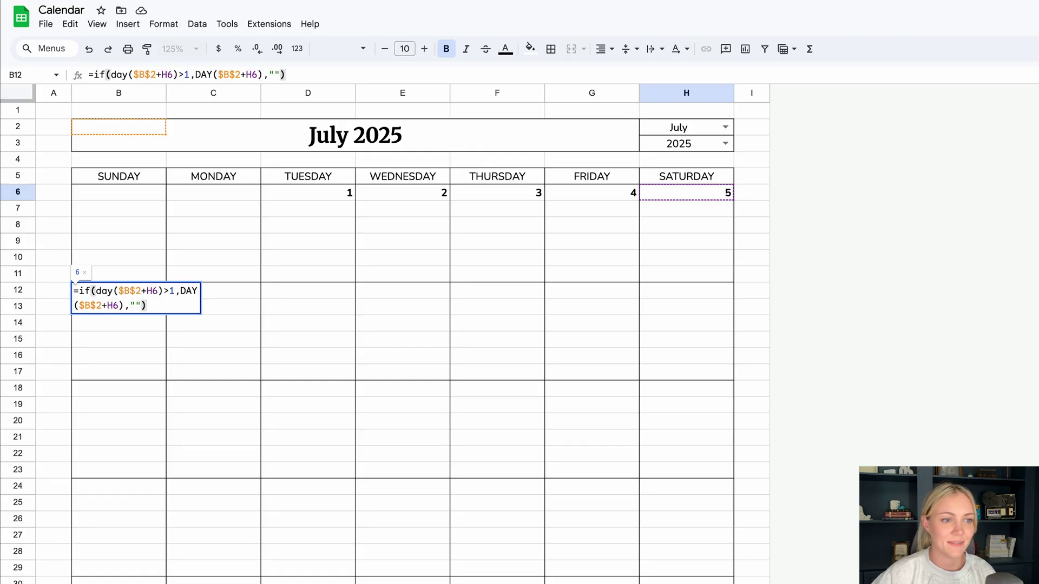
key(Return)
- Fill B12's formula to C12 and point both its references at B12
click(134, 293)
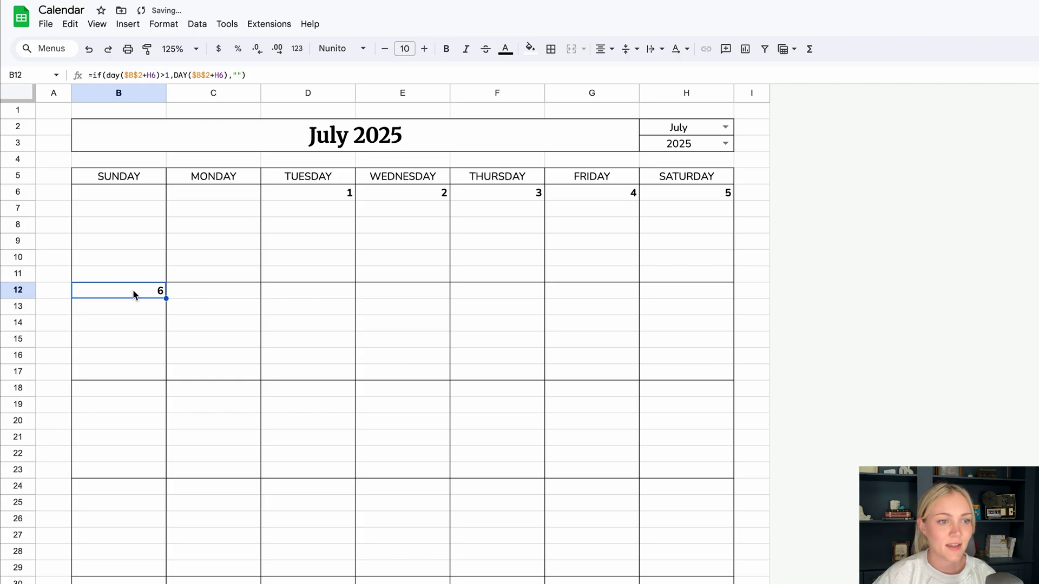
shift+click(188, 295)
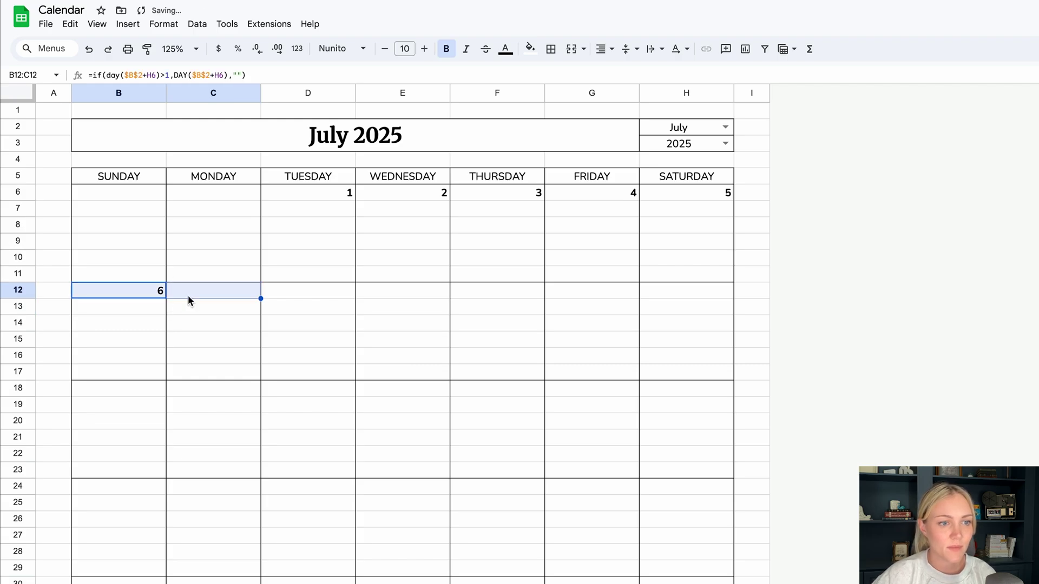
double_click(206, 292)
click(244, 292)
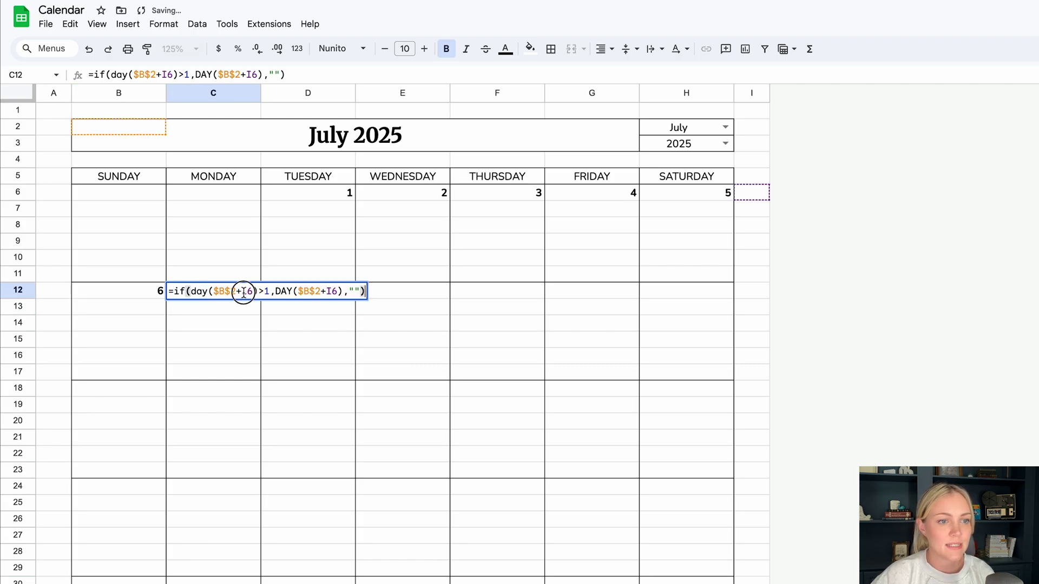
double_click(244, 292)
key(BackSpace)
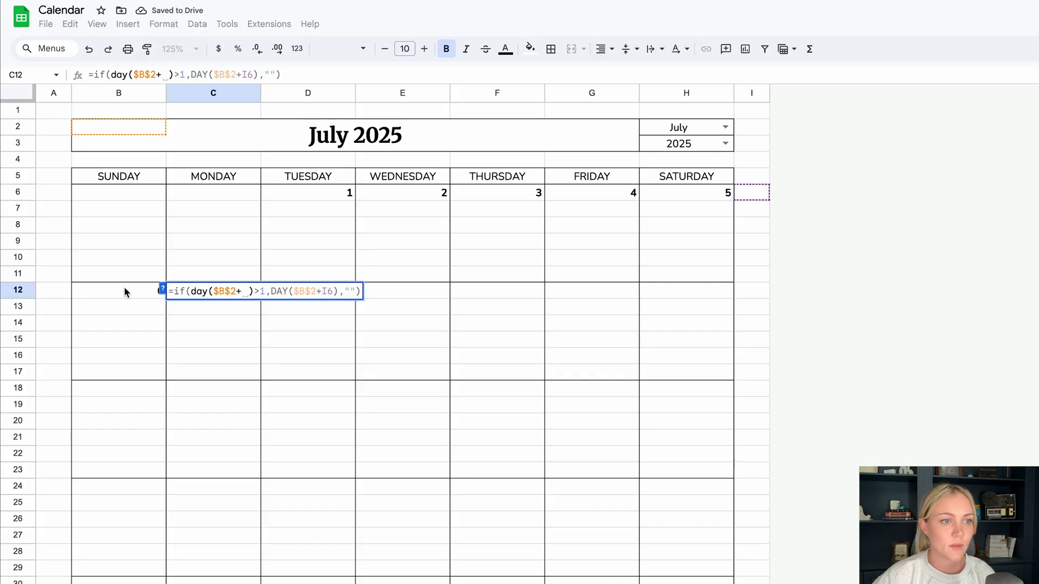
click(124, 292)
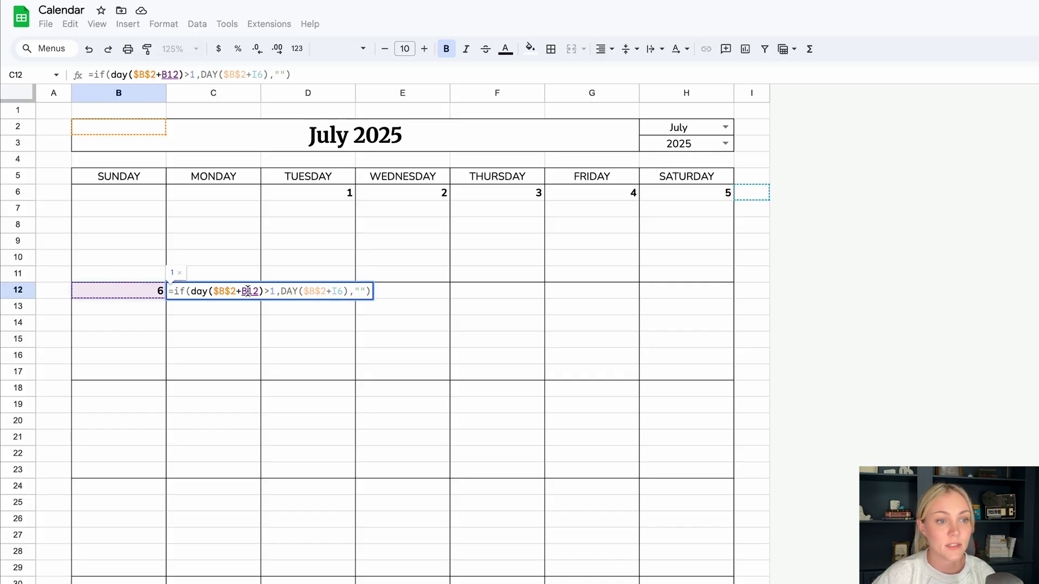
double_click(336, 292)
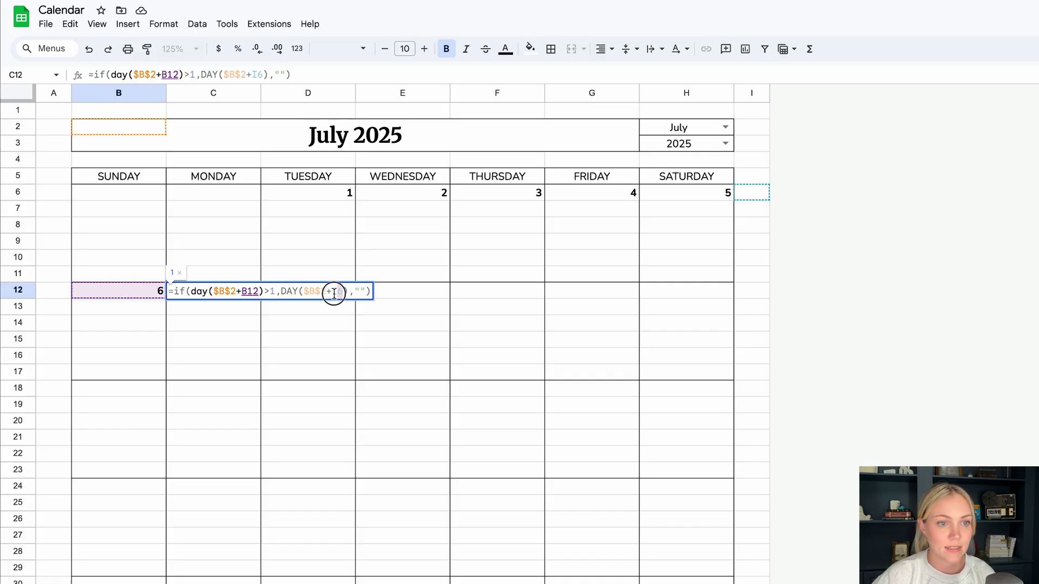
key(BackSpace)
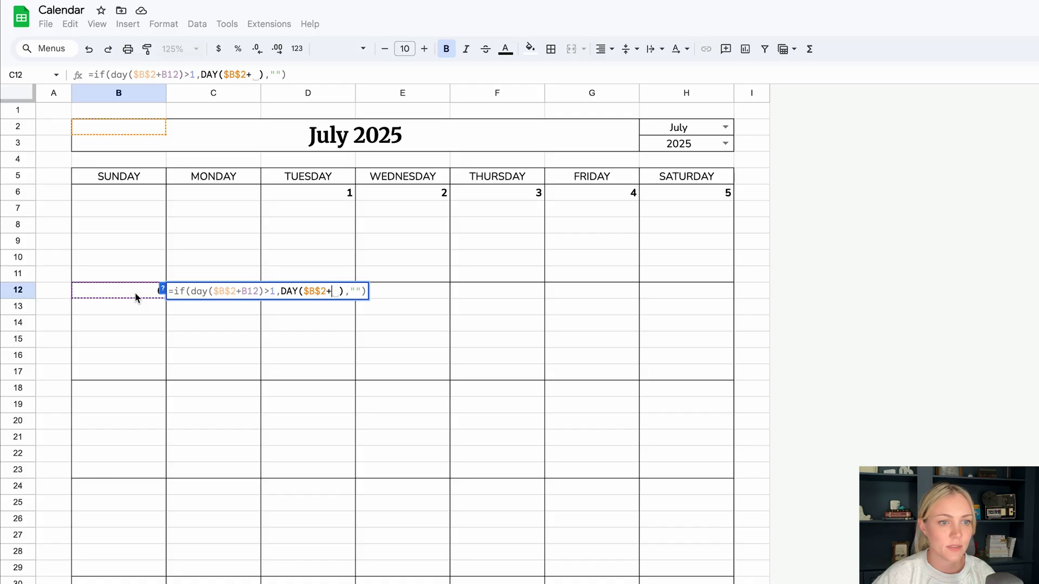
click(135, 293)
key(Return)
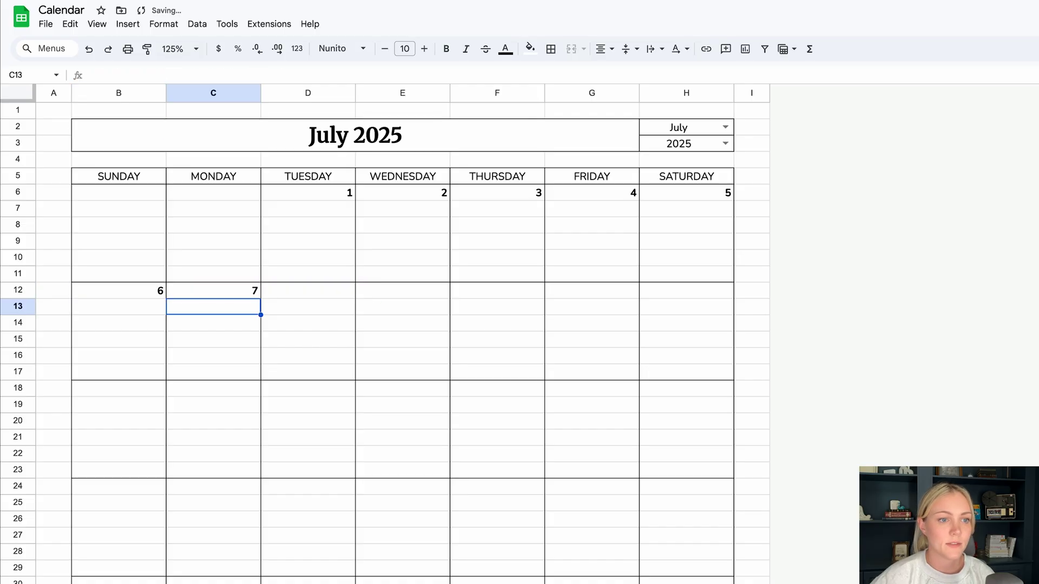
- Fill row 12 through H12, then paste B12:H12 into rows 18, 24, 30 and 36
click(204, 292)
drag(261, 298, 661, 298)
drag(152, 292, 668, 299)
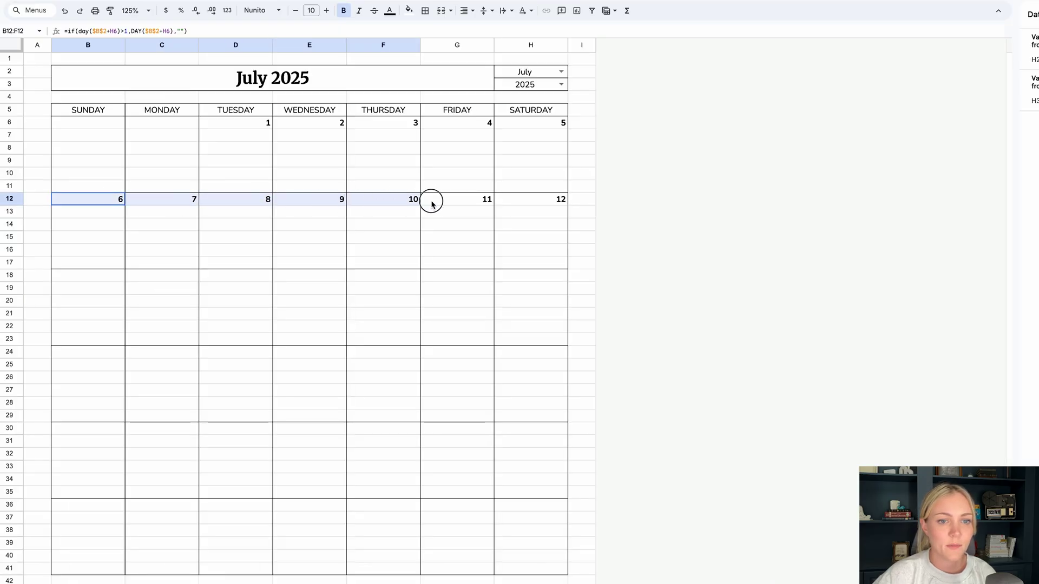
key(ctrl+c)
click(105, 278)
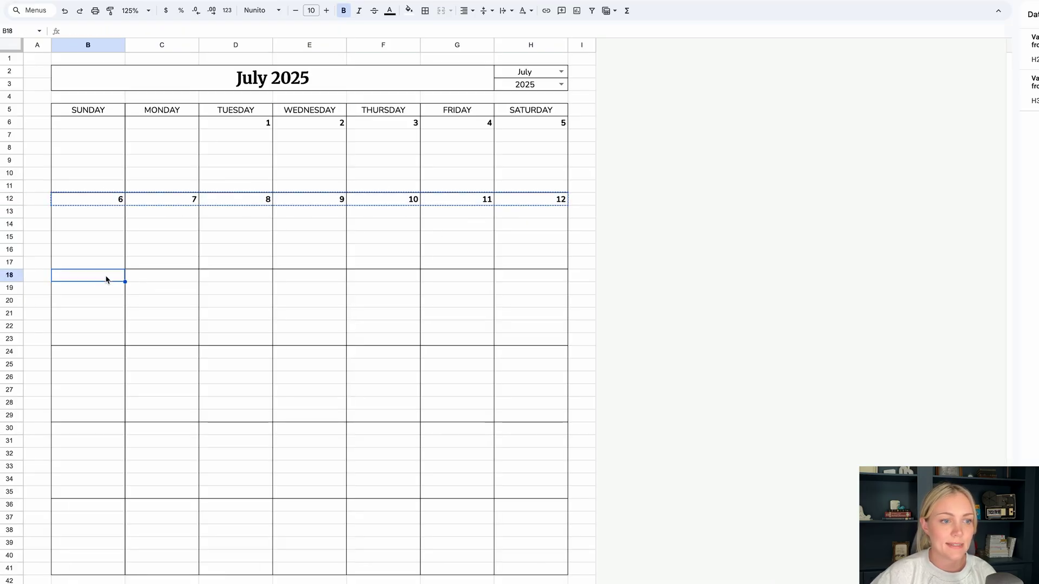
key(ctrl+v)
click(99, 355)
key(ctrl+v)
click(96, 429)
key(ctrl+v)
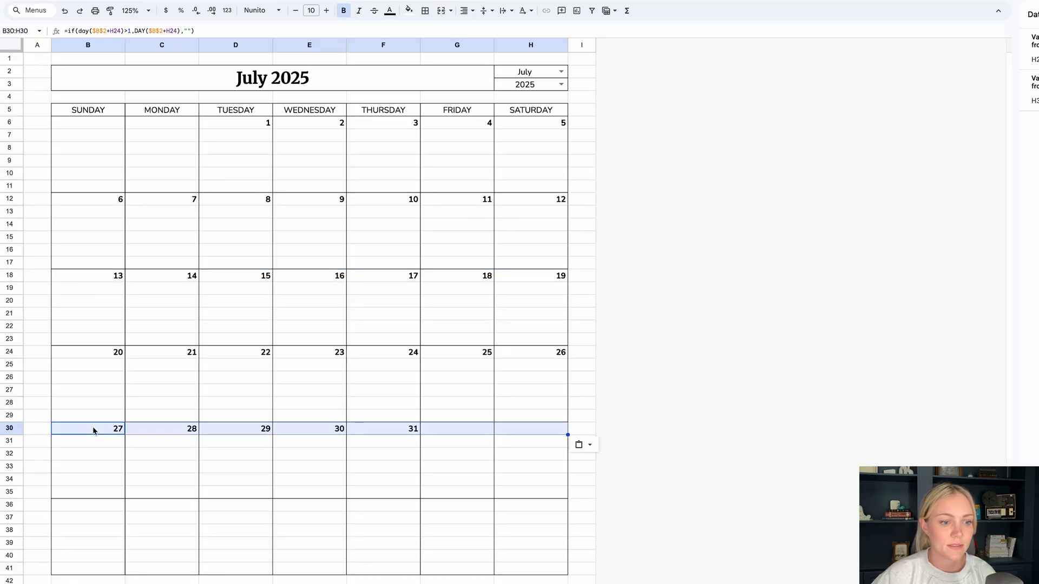
click(93, 506)
key(ctrl+v)
- Test the dropdowns with August and 2027, then reset to July 2025
click(562, 75)
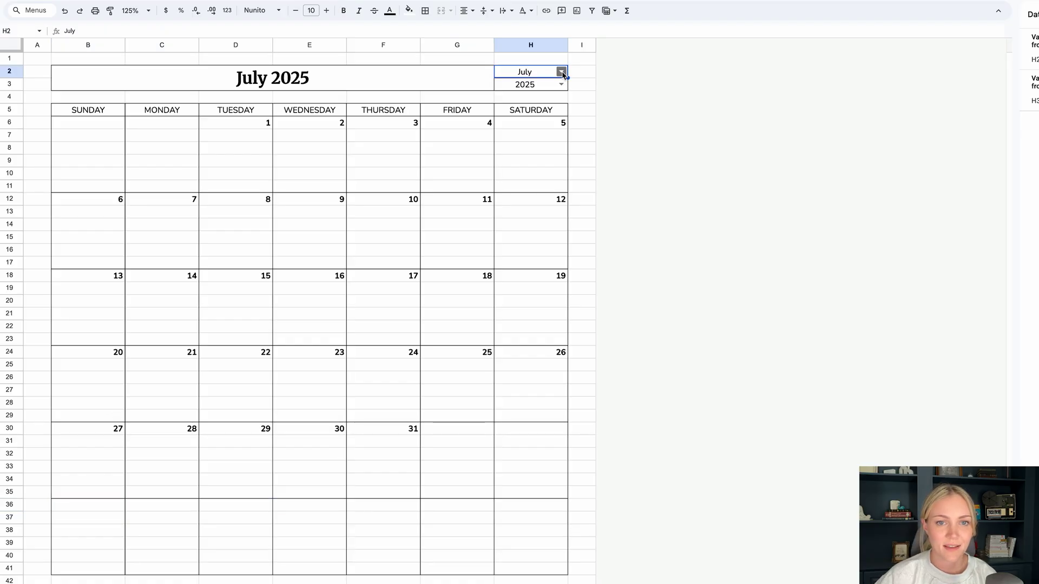
click(563, 72)
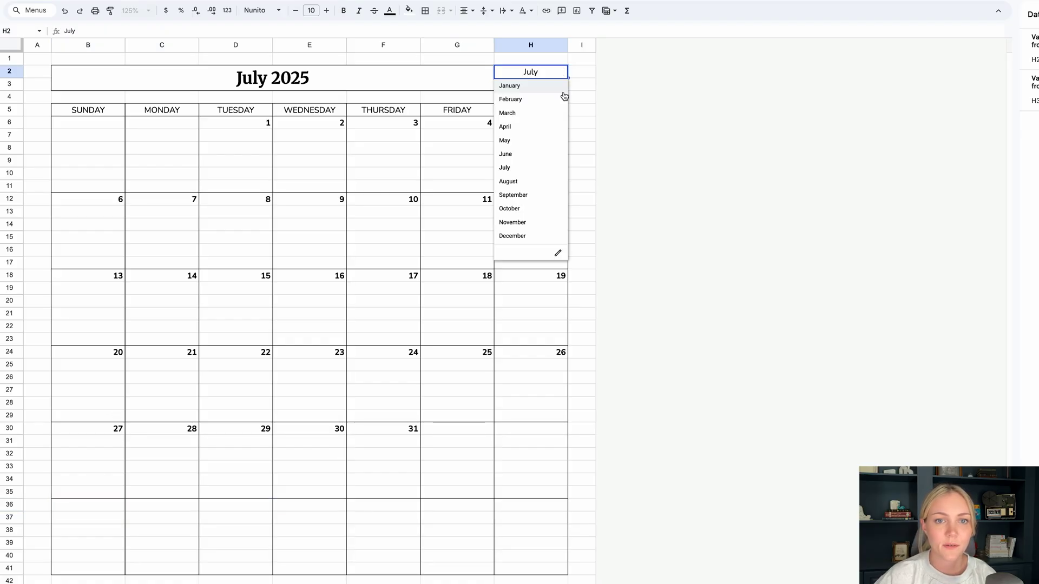
click(532, 181)
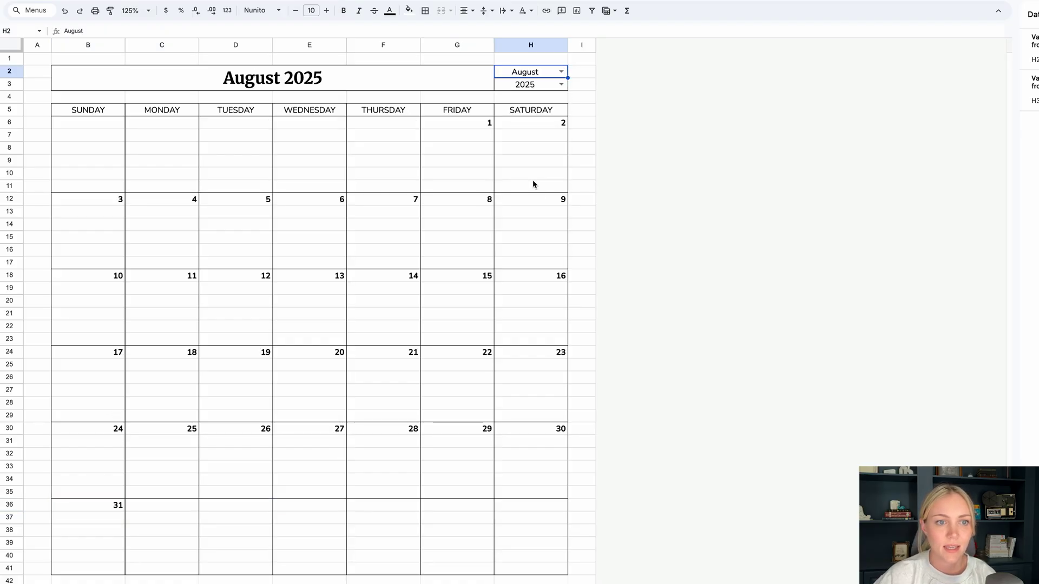
click(562, 85)
click(531, 127)
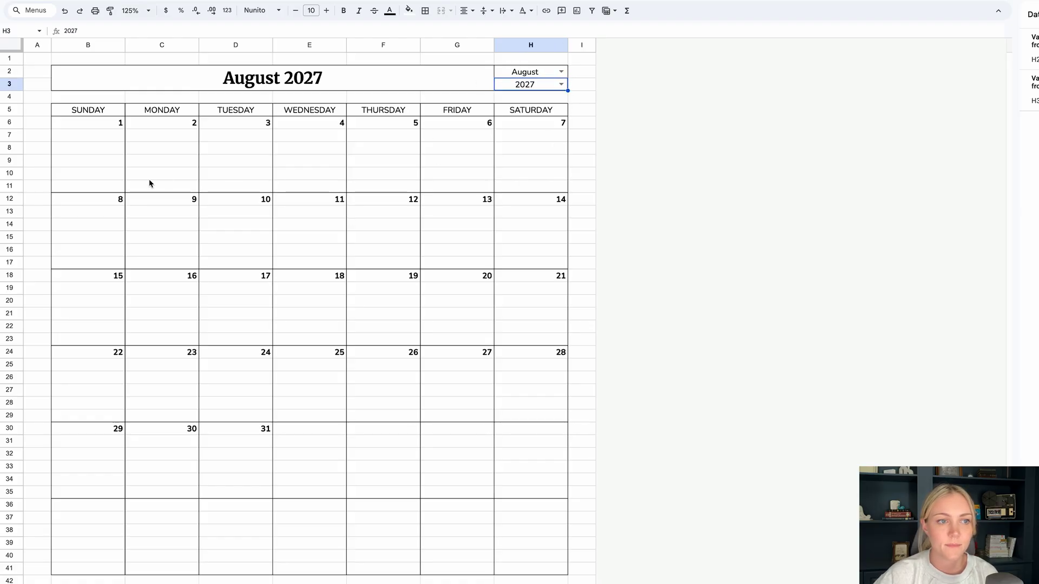
click(561, 85)
click(536, 101)
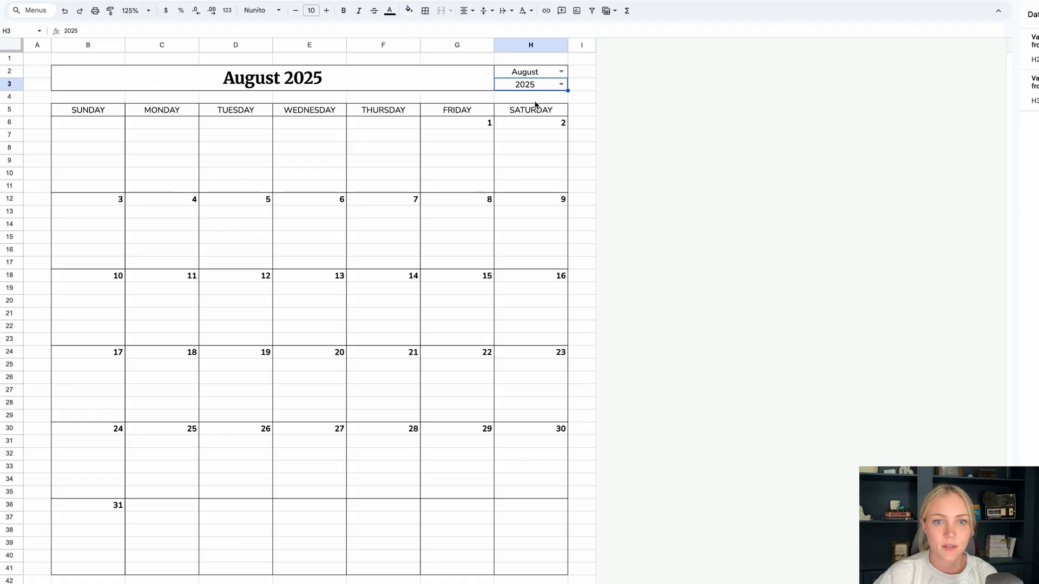
click(561, 72)
click(524, 168)
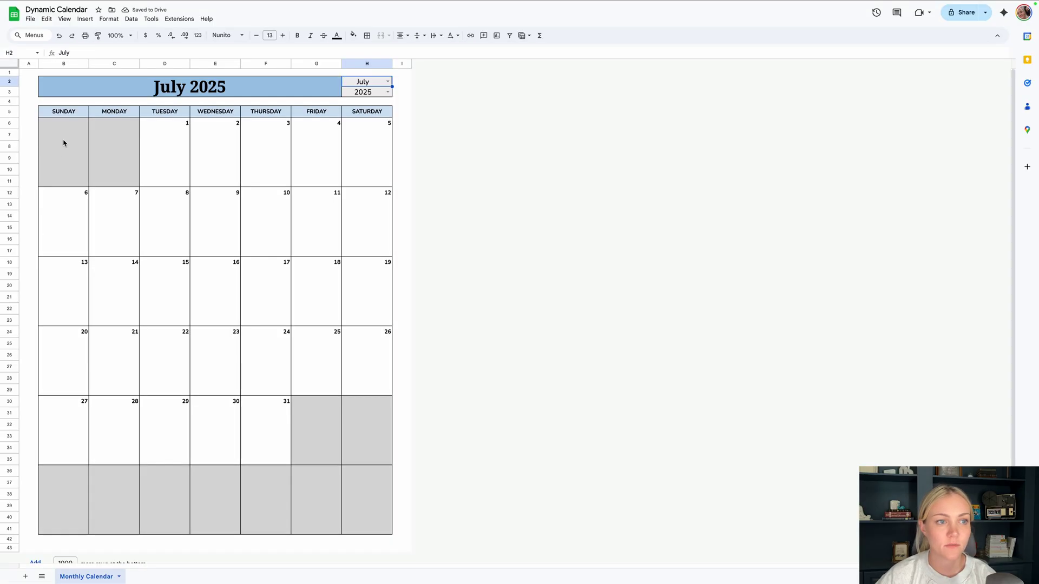
drag(64, 131, 124, 182)
click(126, 126)
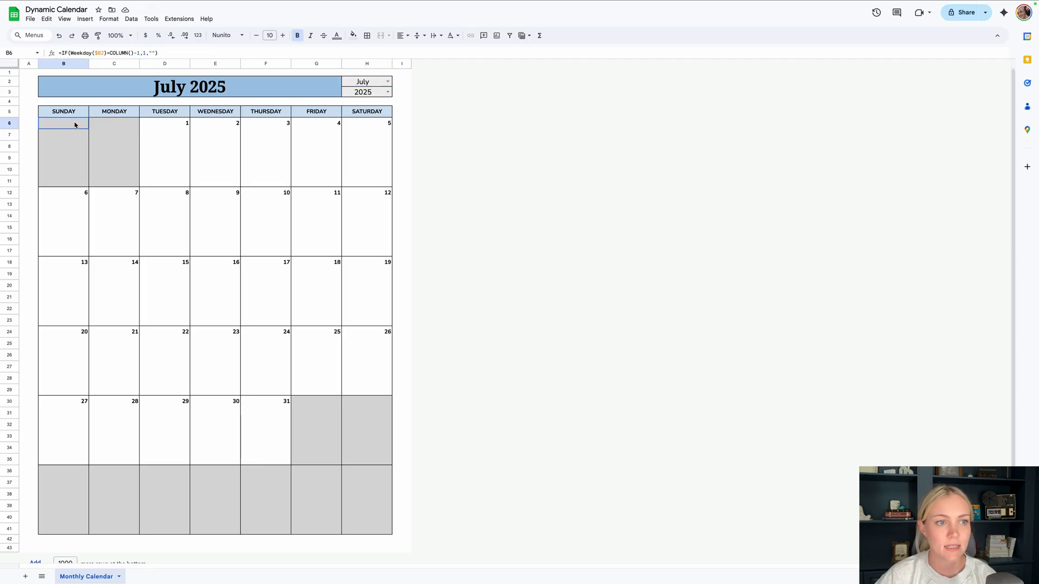
click(387, 81)
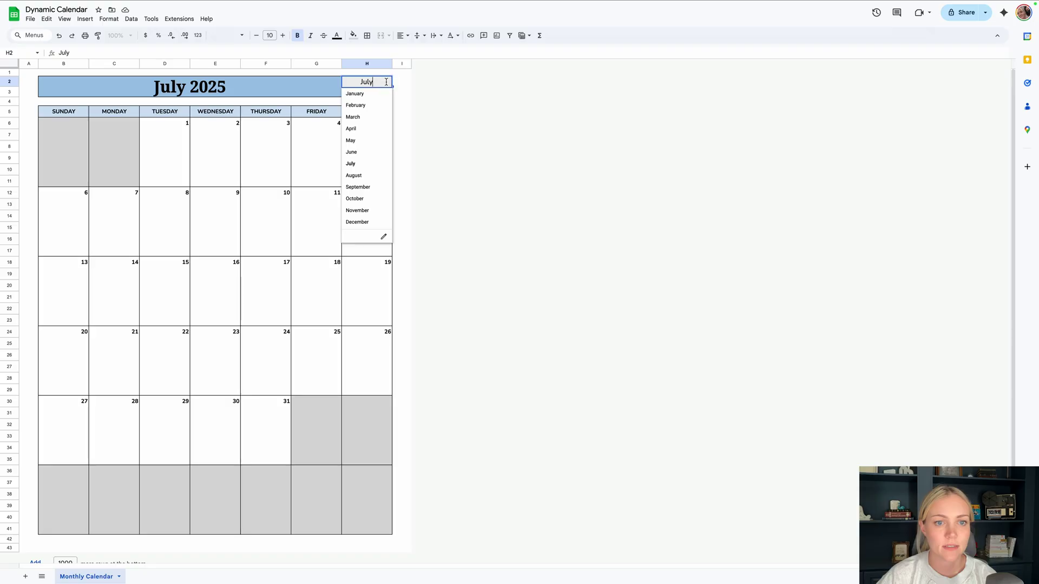
click(379, 193)
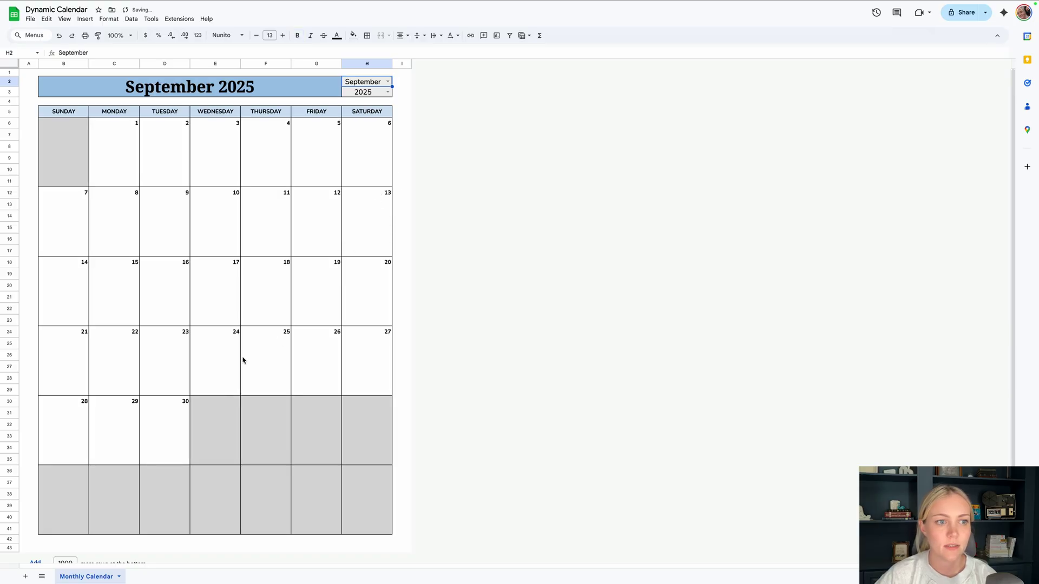
click(67, 146)
drag(215, 424, 328, 455)
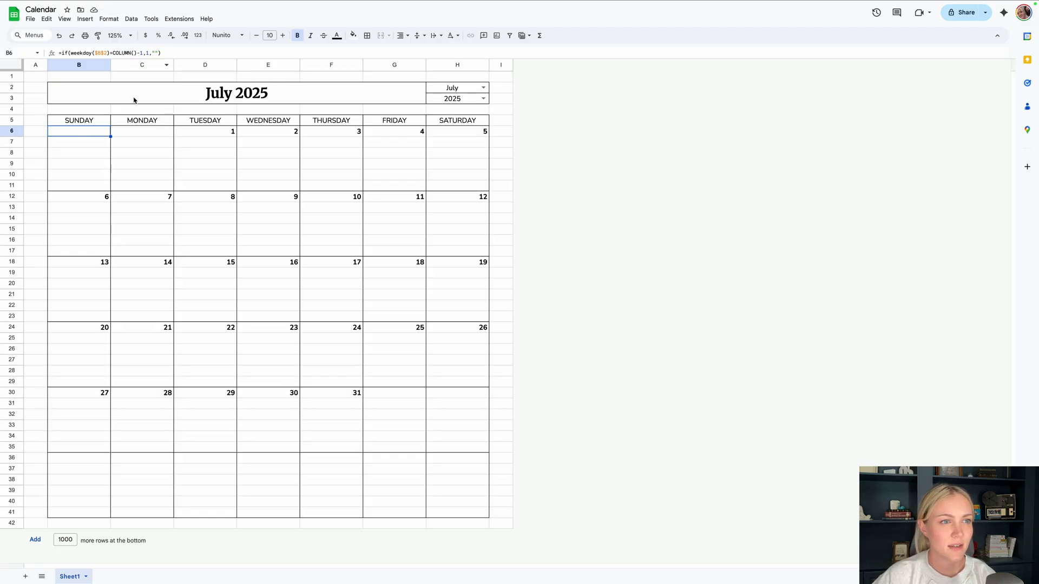
- Hide the sheet gridlines
click(64, 19)
mouse_move(76, 33)
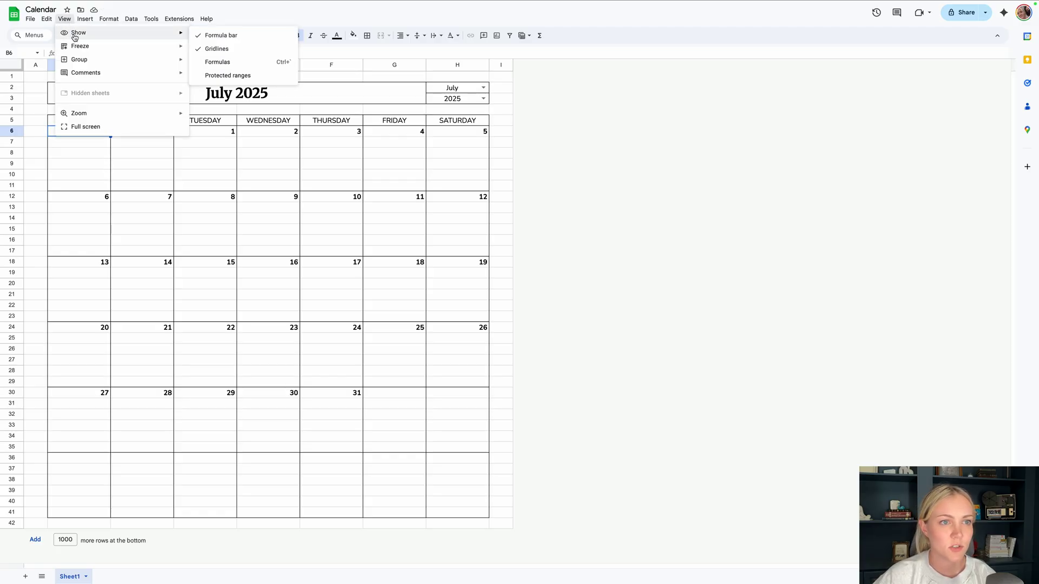
click(227, 50)
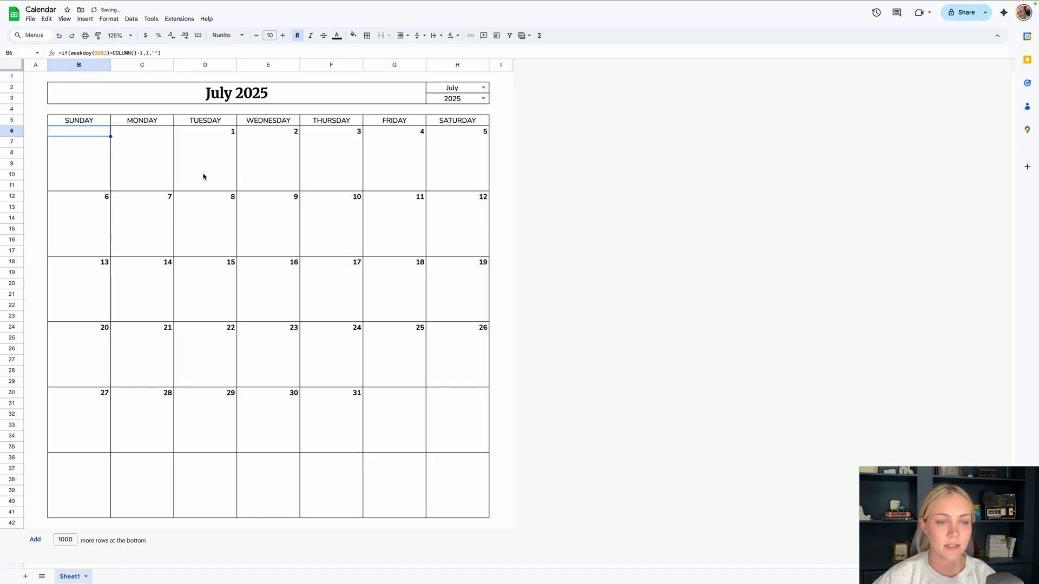
- Fill the title B2:G3 and weekday row B5:H5 light blue, and H2:H3 light grey
click(230, 101)
click(352, 35)
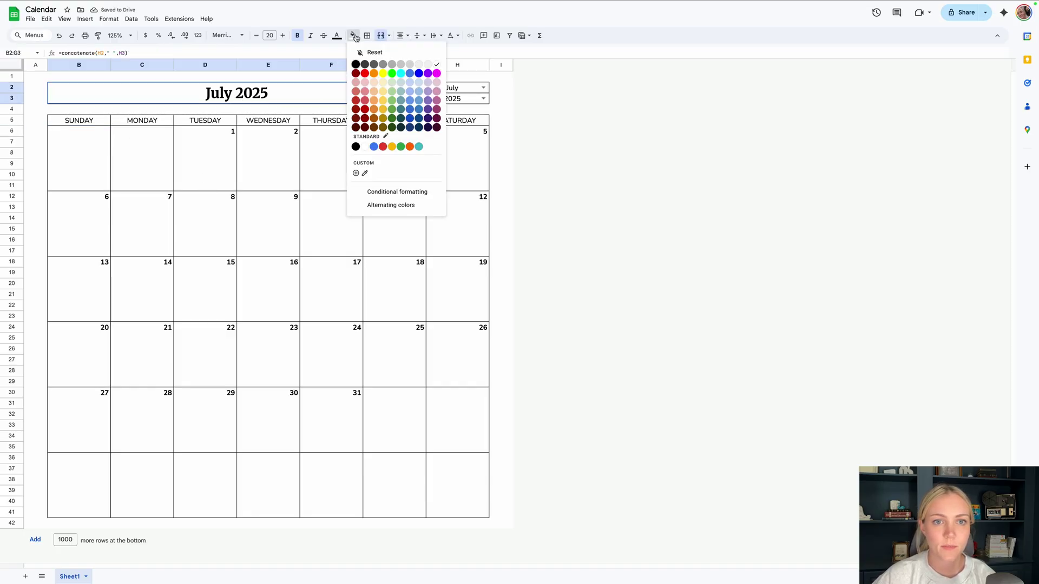
click(410, 92)
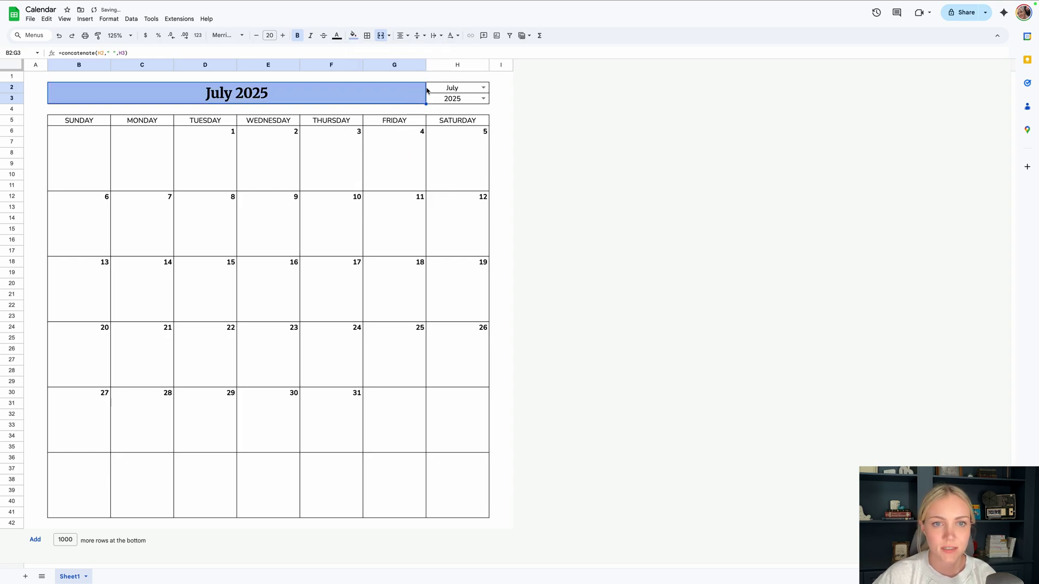
drag(429, 90, 436, 99)
click(355, 42)
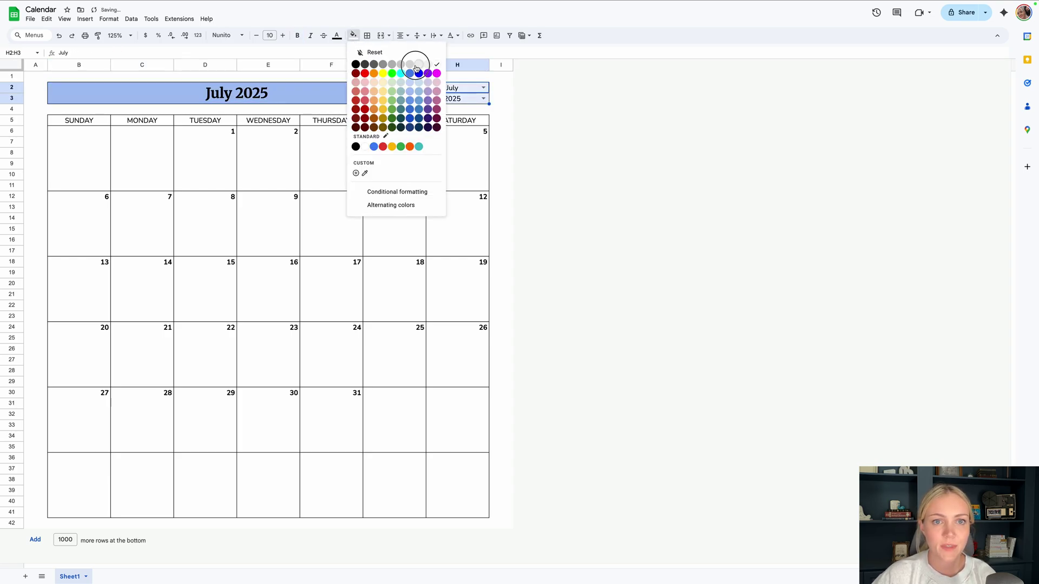
click(418, 65)
drag(97, 121, 460, 120)
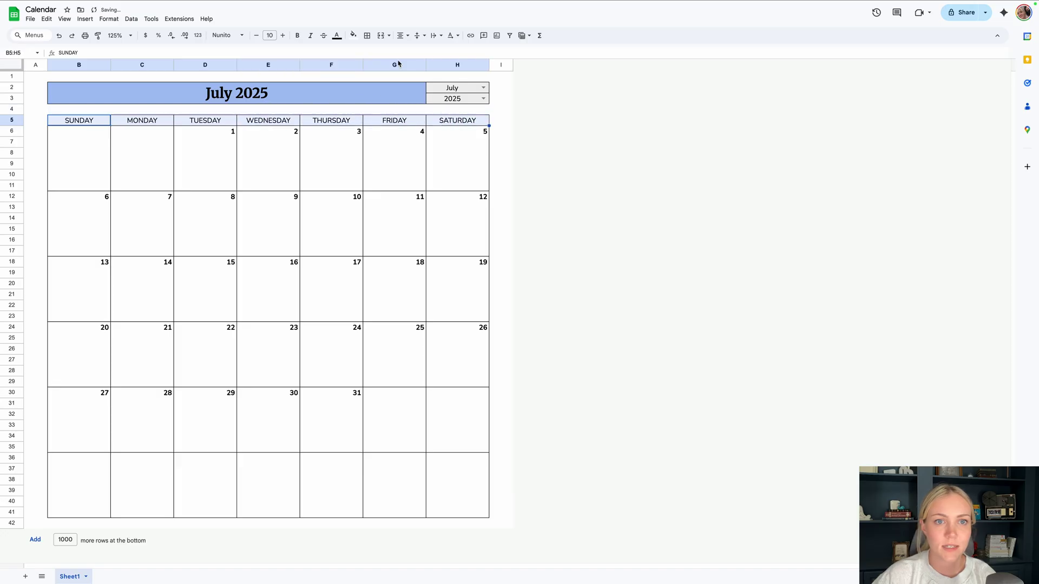
click(353, 35)
click(409, 82)
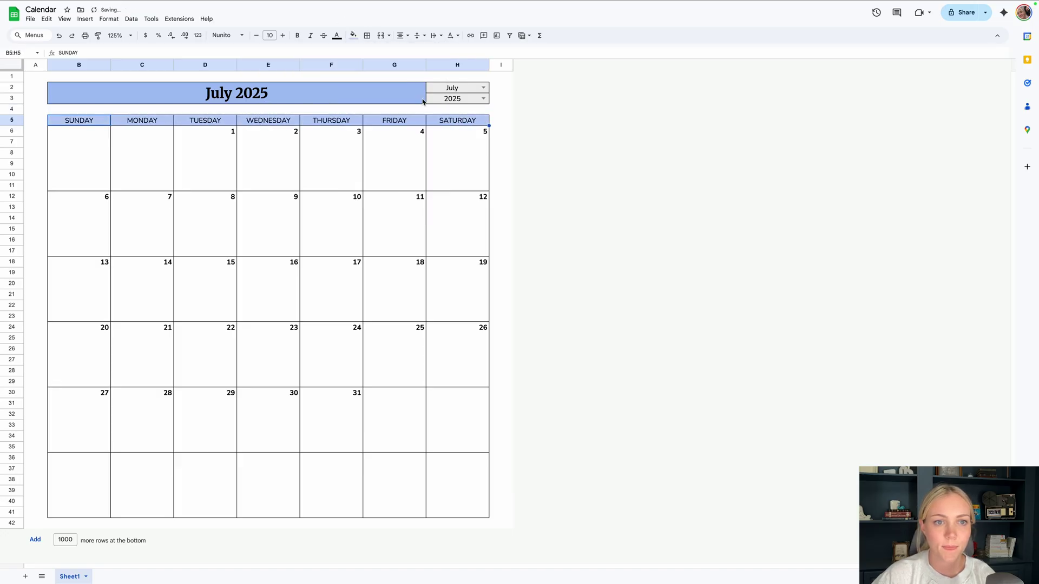
click(472, 169)
drag(81, 135, 445, 185)
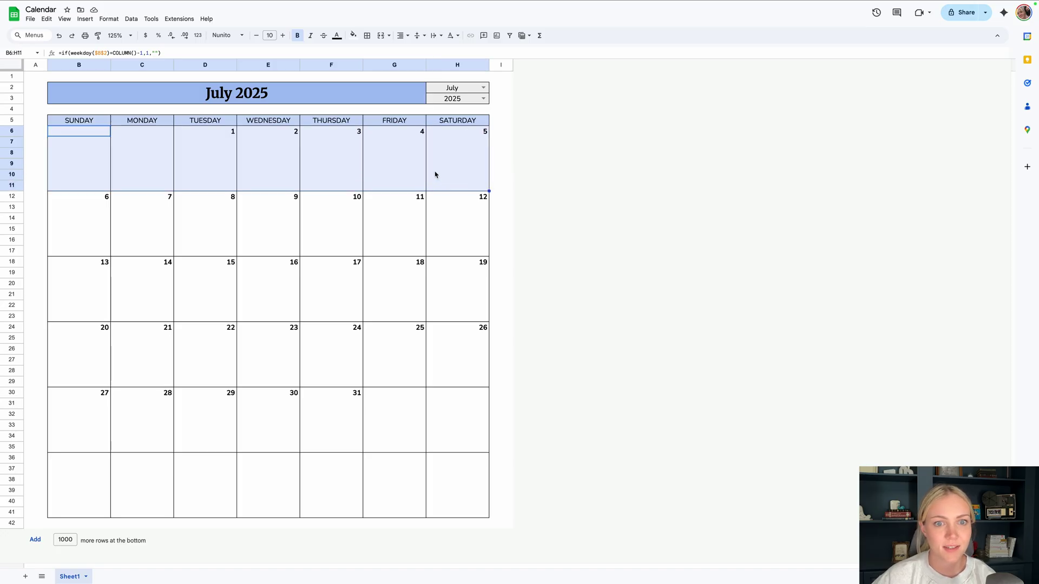
- Start a conditional formatting rule on B6:H11 using a custom formula condition
right_click(436, 175)
mouse_move(527, 441)
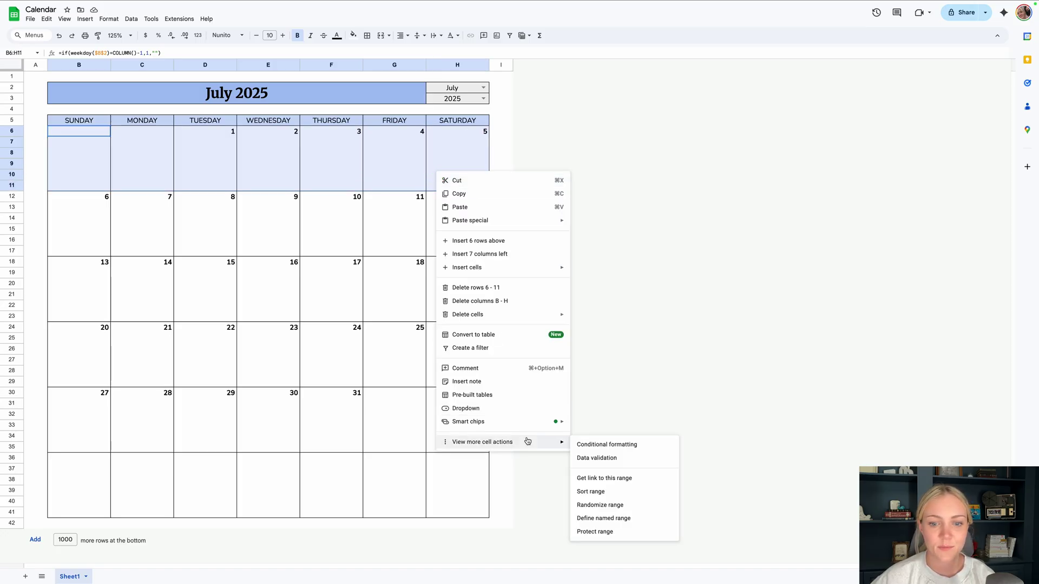
click(595, 444)
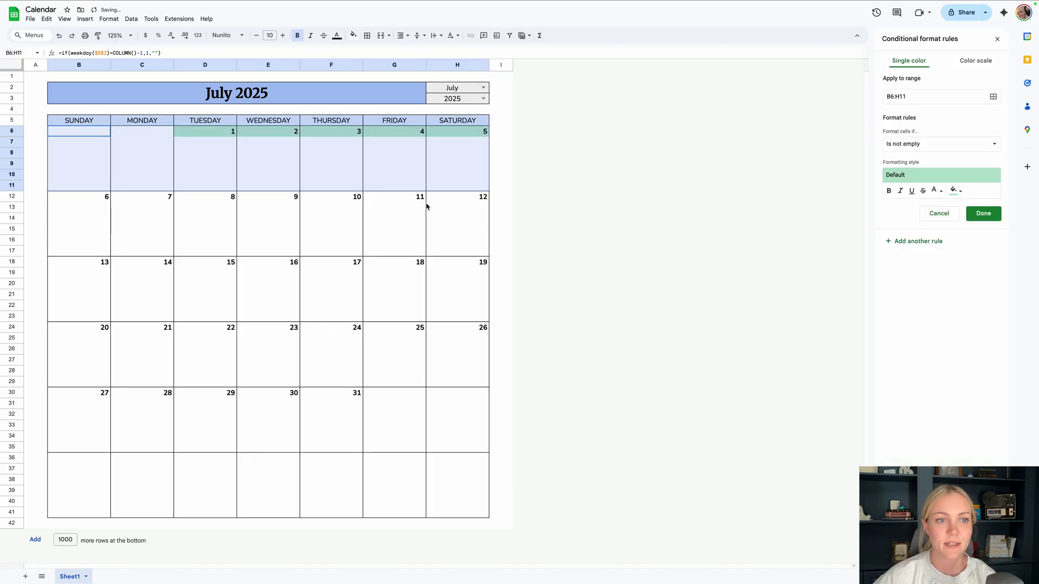
click(953, 144)
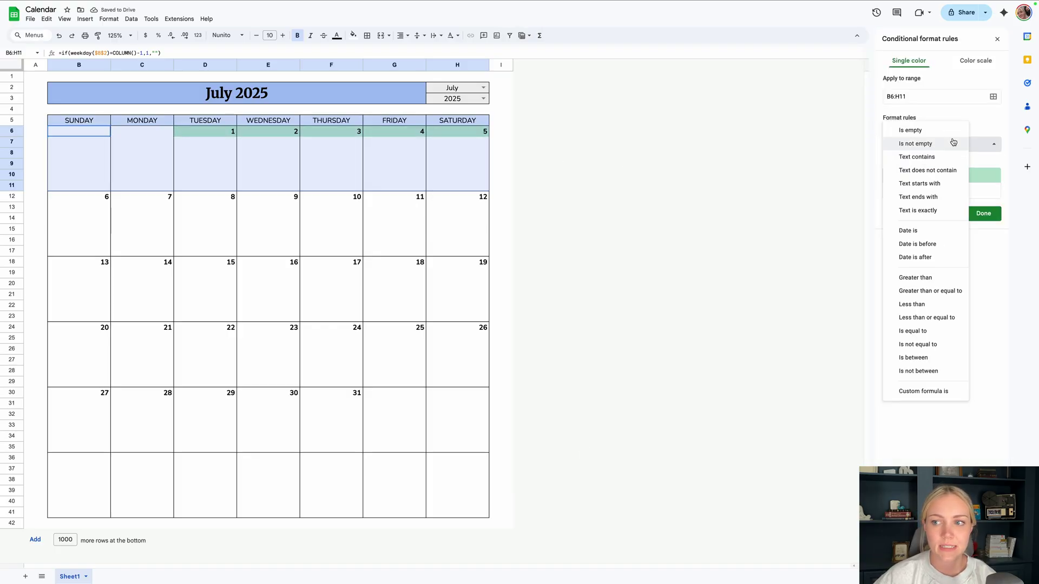
click(932, 393)
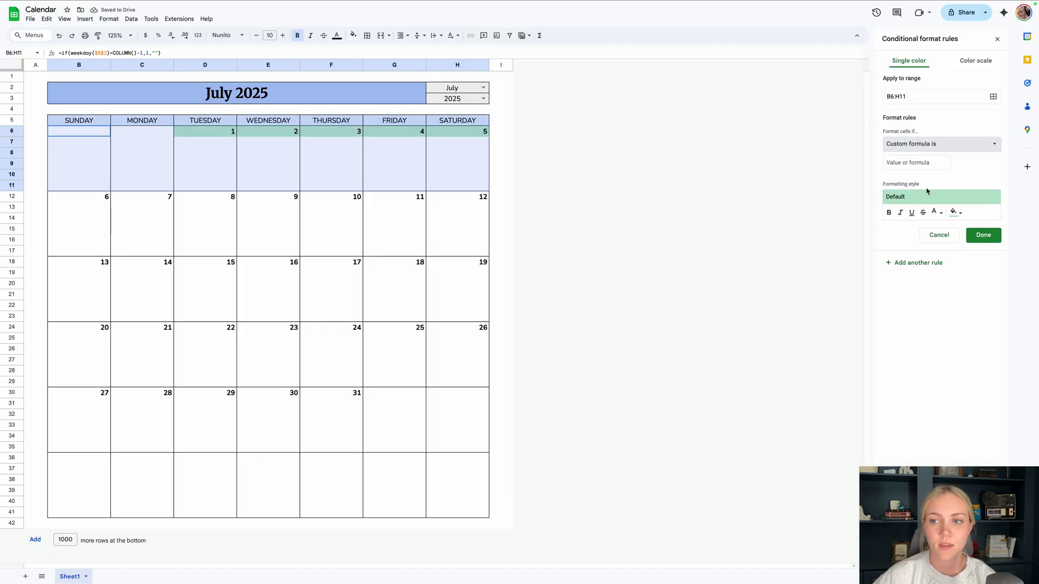
- Enter the custom formula =B$6="" and set the rule's fill to grey
click(914, 164)
text(=)
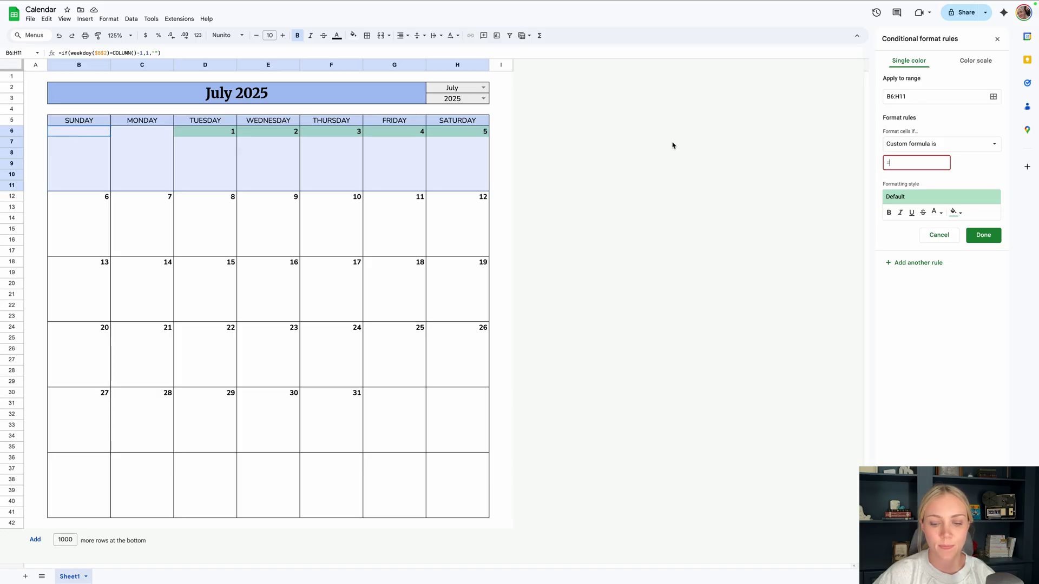
text(B6)
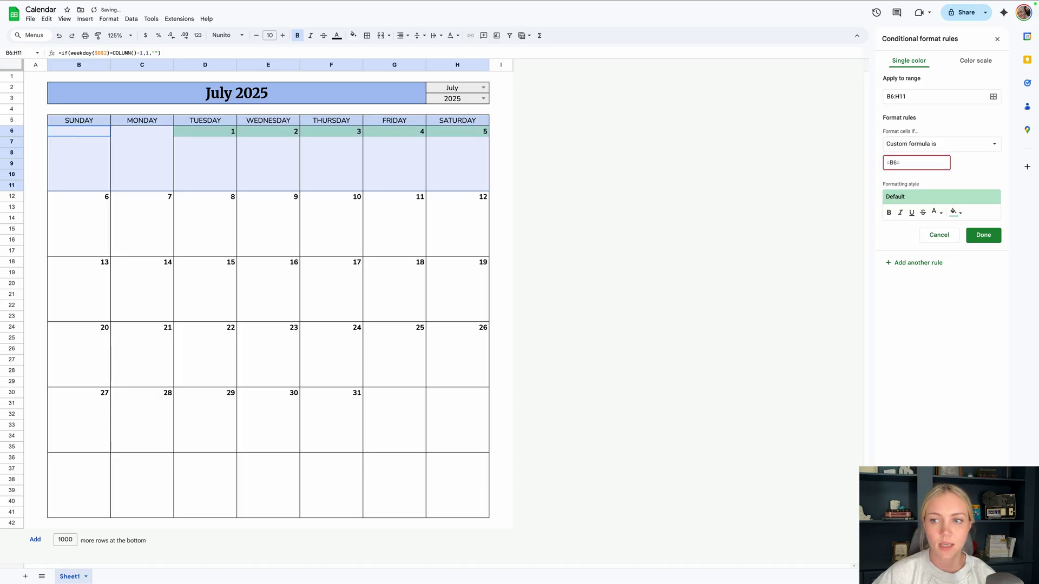
text(="")
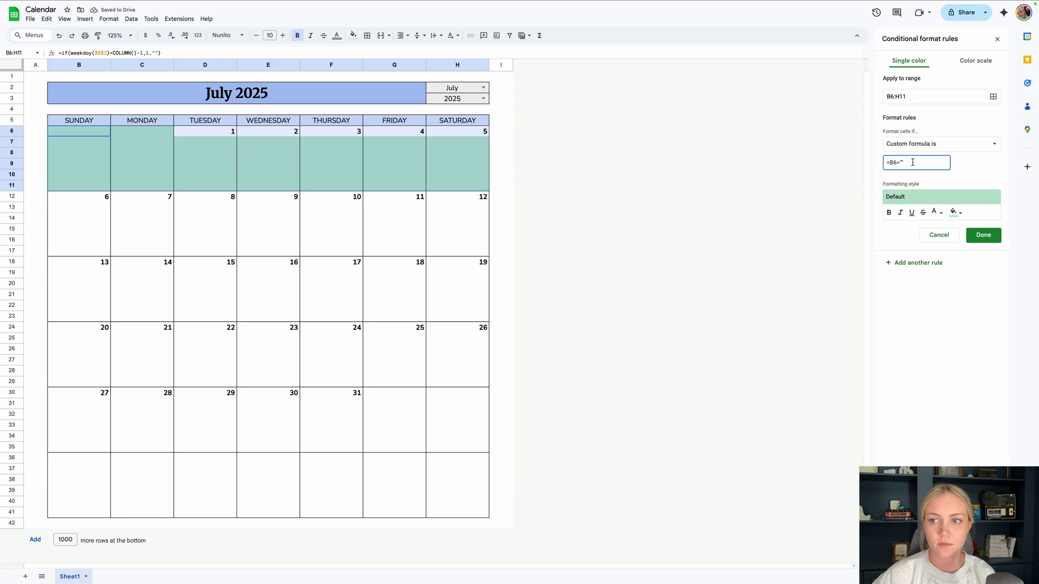
key(Left)
key(Left)
key(Left)
key(Left)
text($)
click(923, 160)
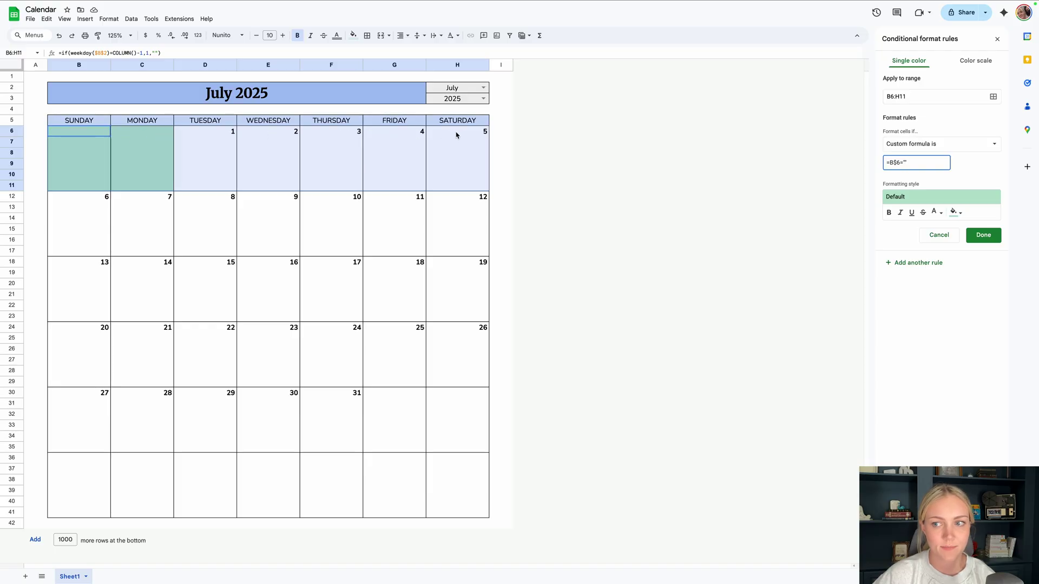
click(955, 212)
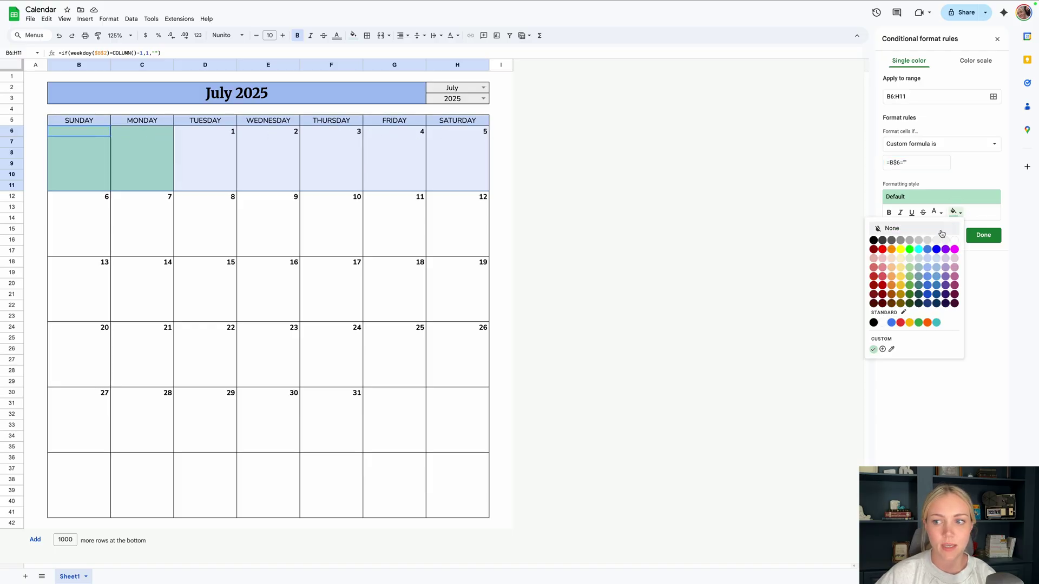
click(918, 240)
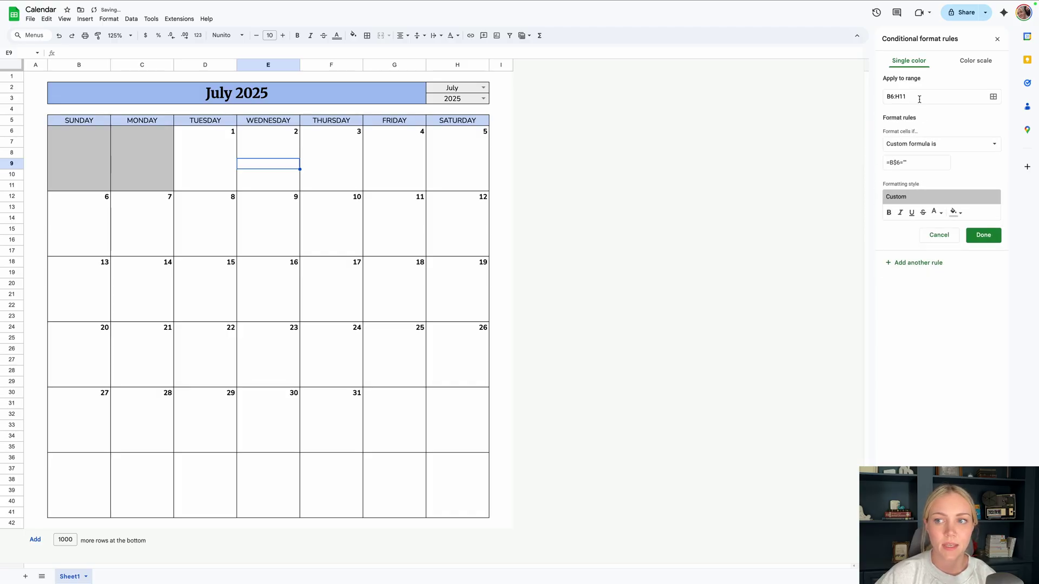
- Point the rule at the fifth week B30:H35 and change its formula to =B$30=""
drag(919, 99, 874, 97)
key(BackSpace)
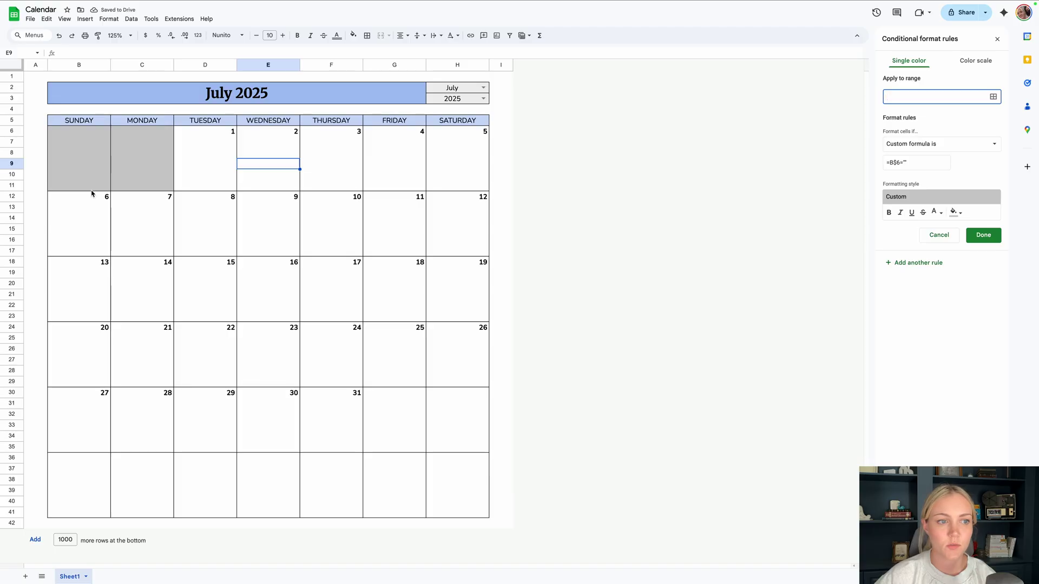
drag(74, 198, 432, 254)
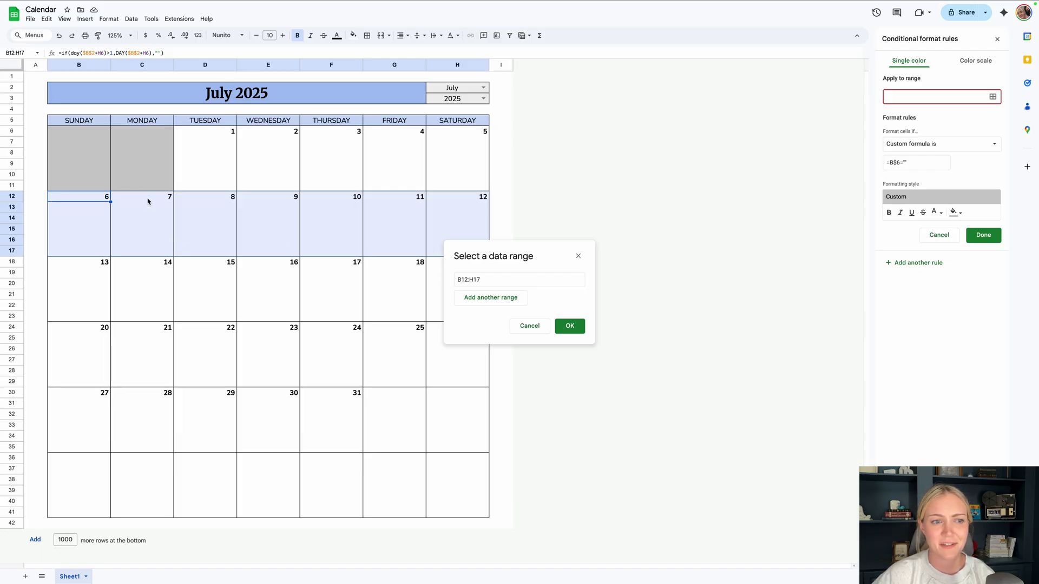
click(522, 326)
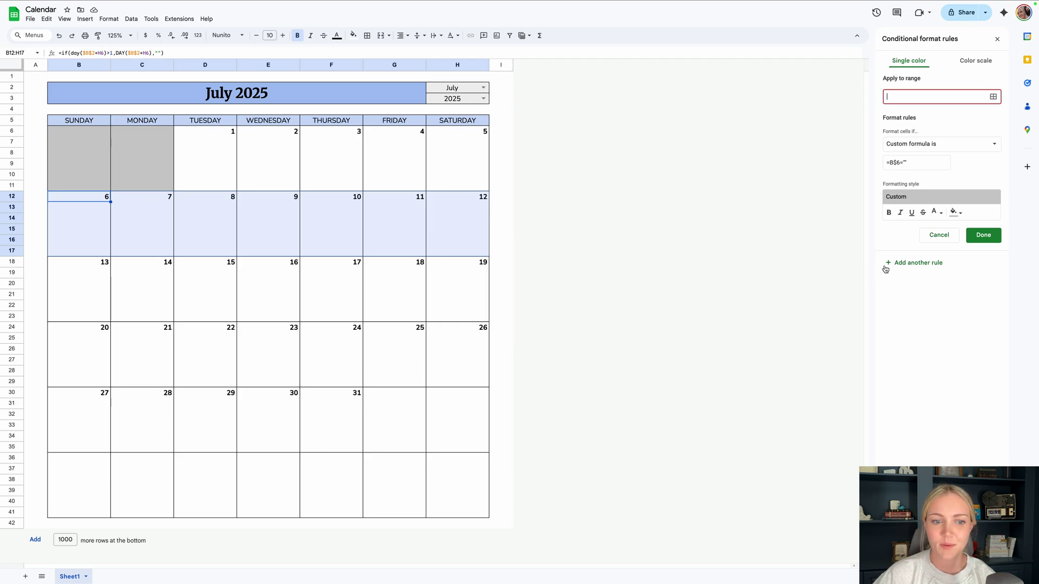
drag(73, 396, 461, 443)
click(570, 326)
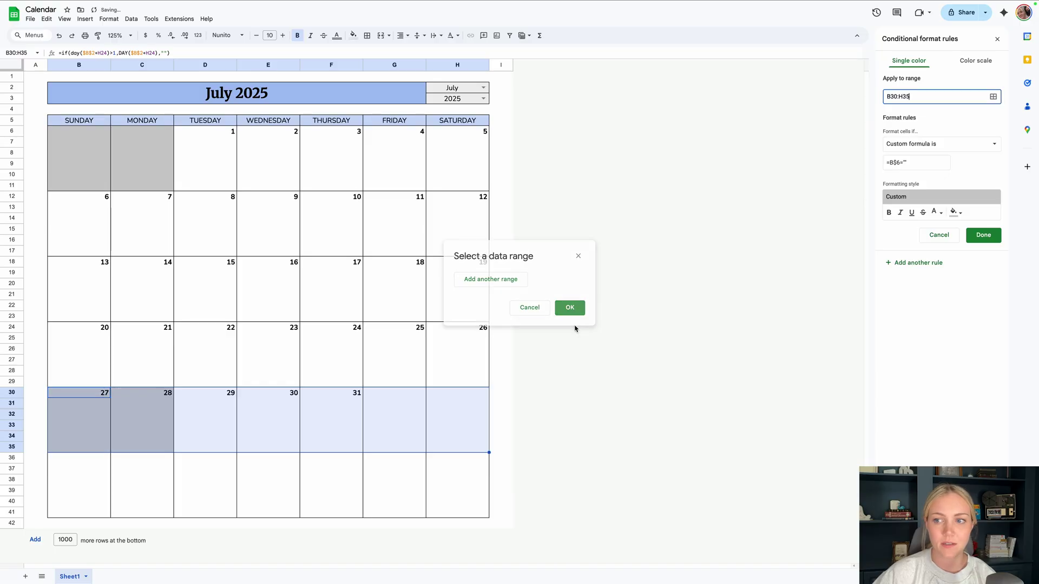
click(897, 163)
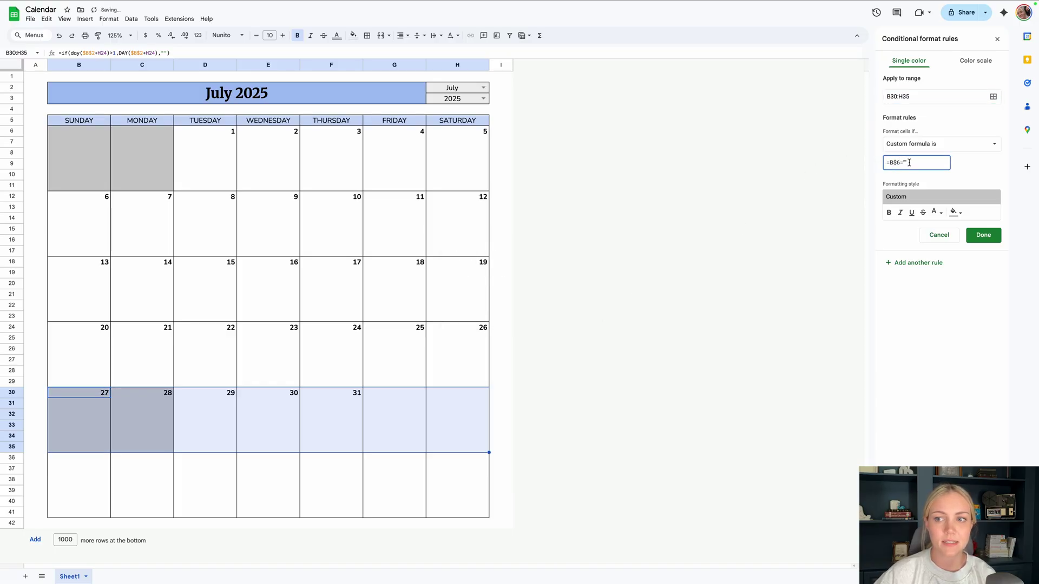
key(BackSpace)
text(30)
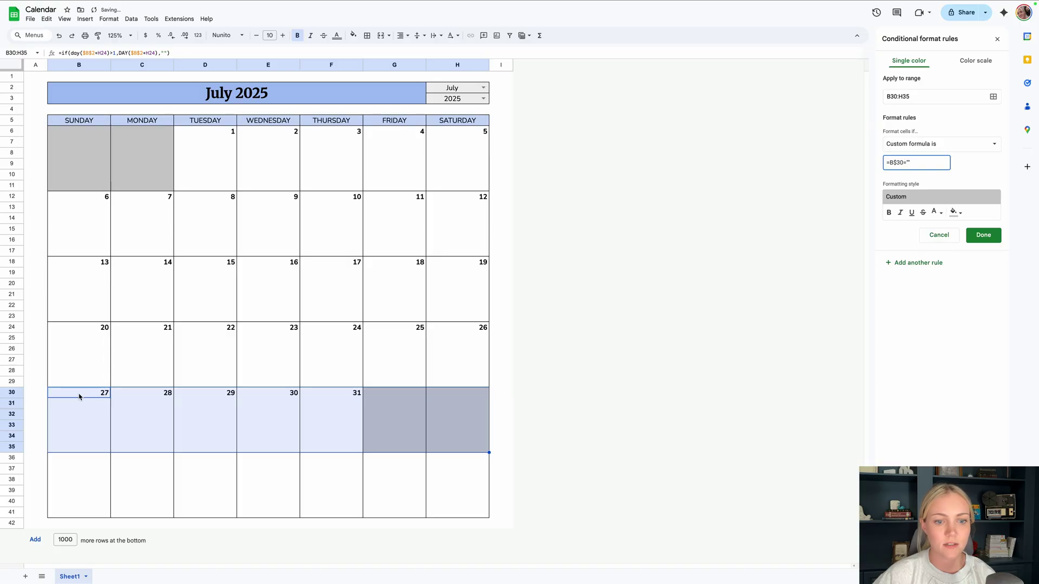
- Save the fifth-week rule and add another applied to the sixth week B36:H41
click(916, 262)
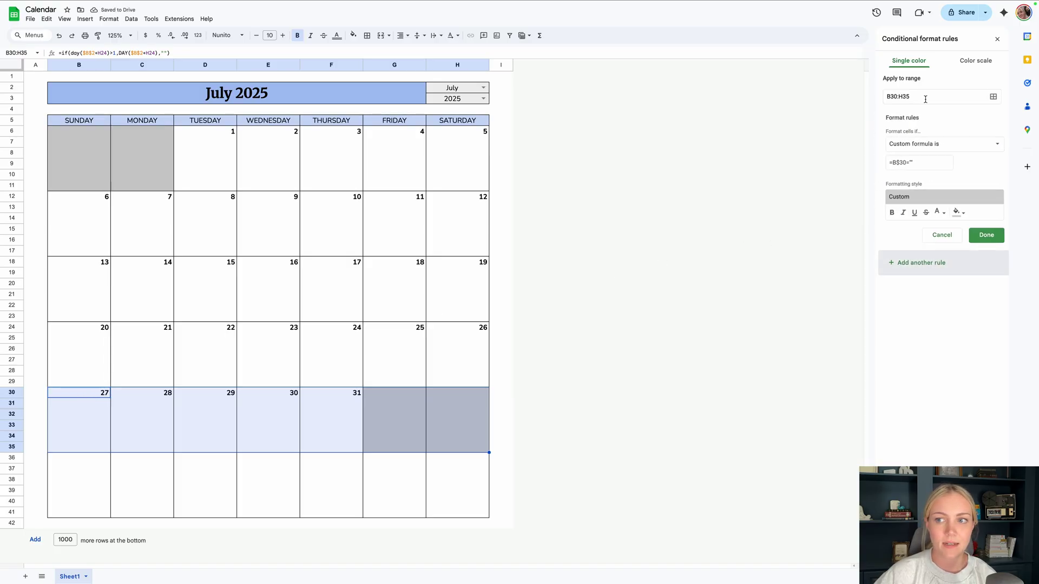
drag(925, 99, 871, 97)
key(BackSpace)
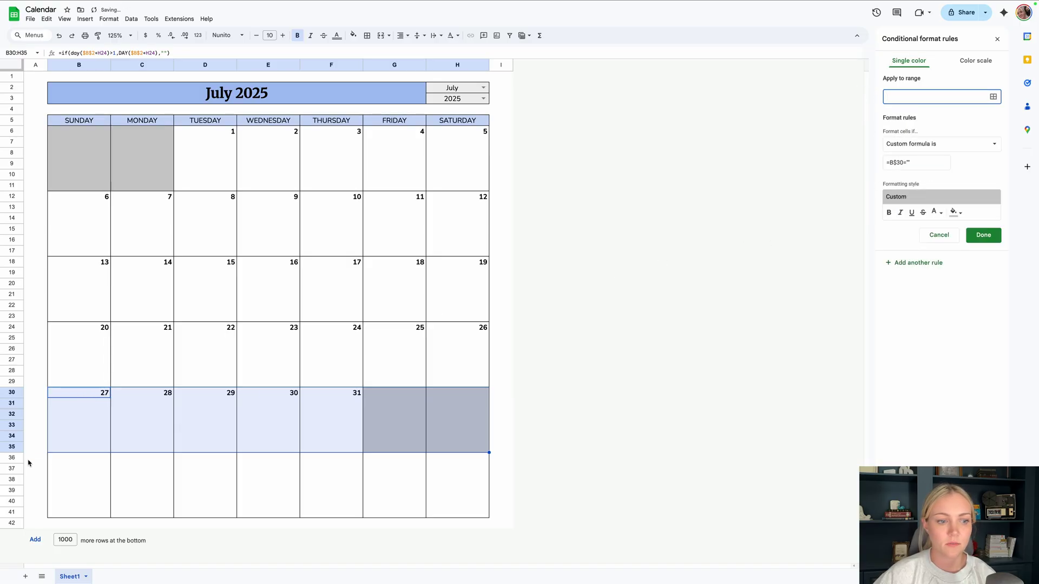
drag(51, 459, 446, 512)
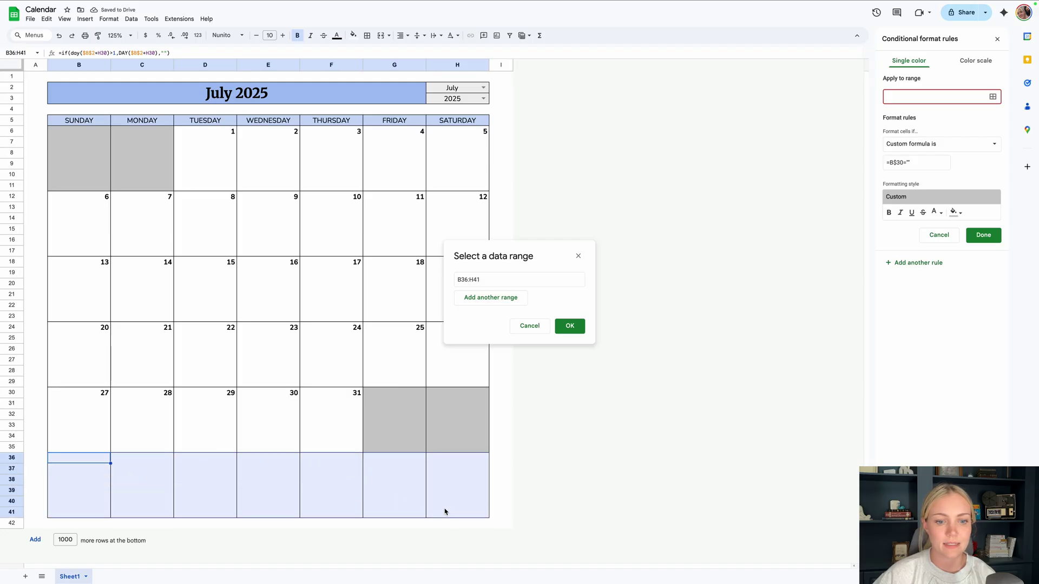
click(571, 327)
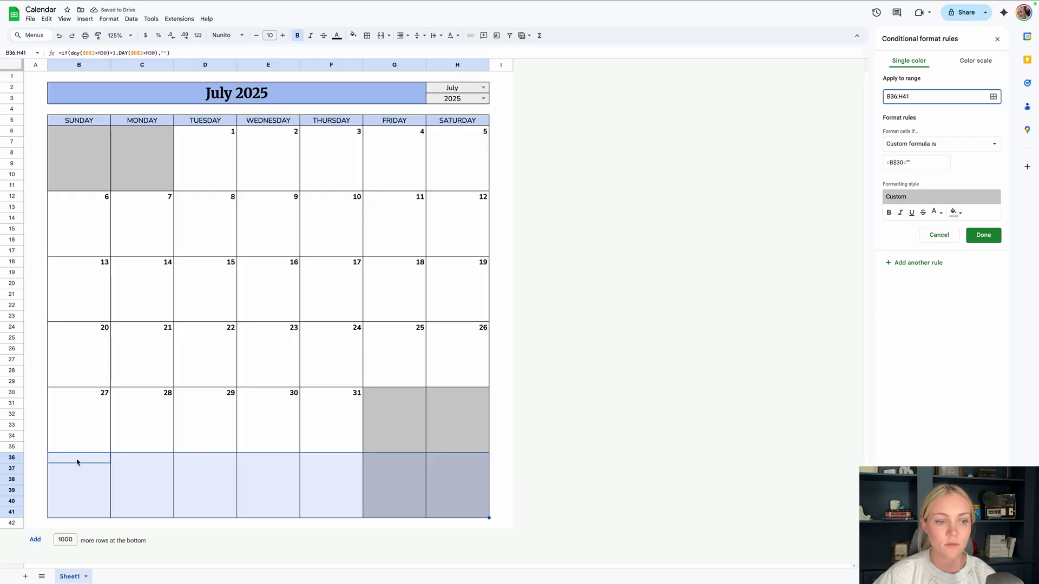
click(903, 163)
key(BackSpace)
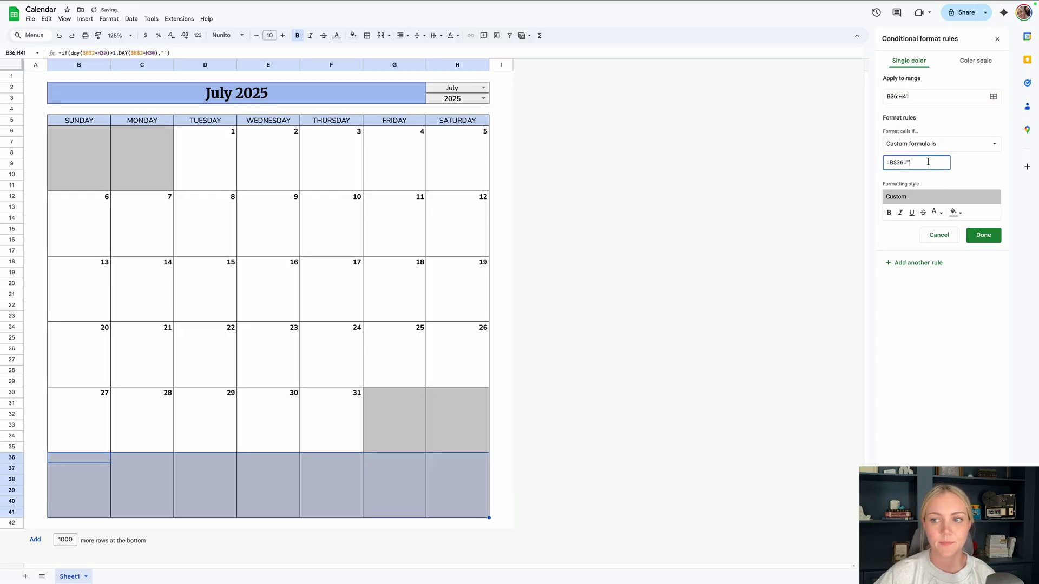
- Save the sixth-week rule, test months in H2 ending on January, and close the rules panel
click(983, 235)
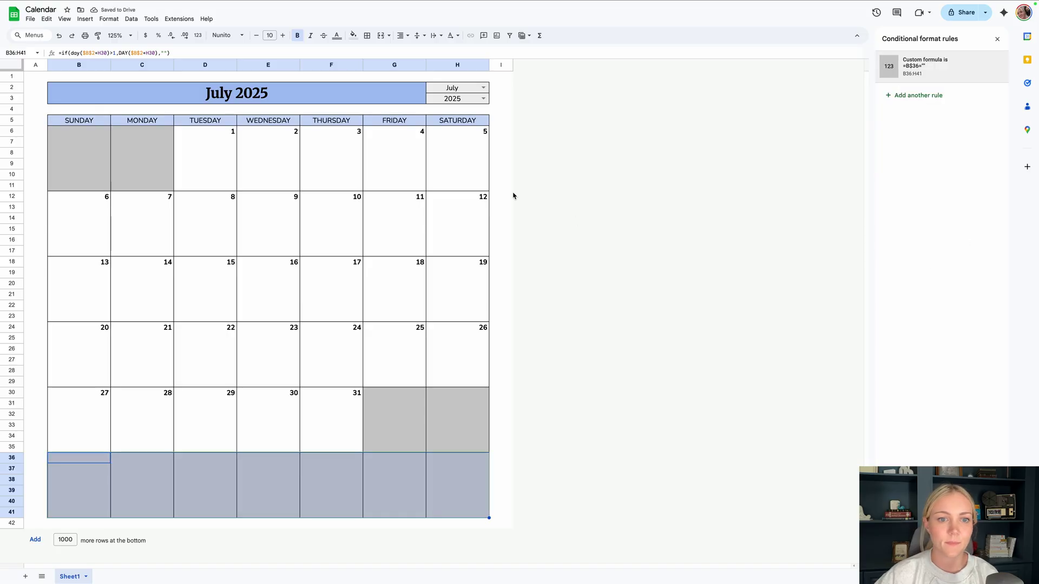
click(483, 88)
click(468, 188)
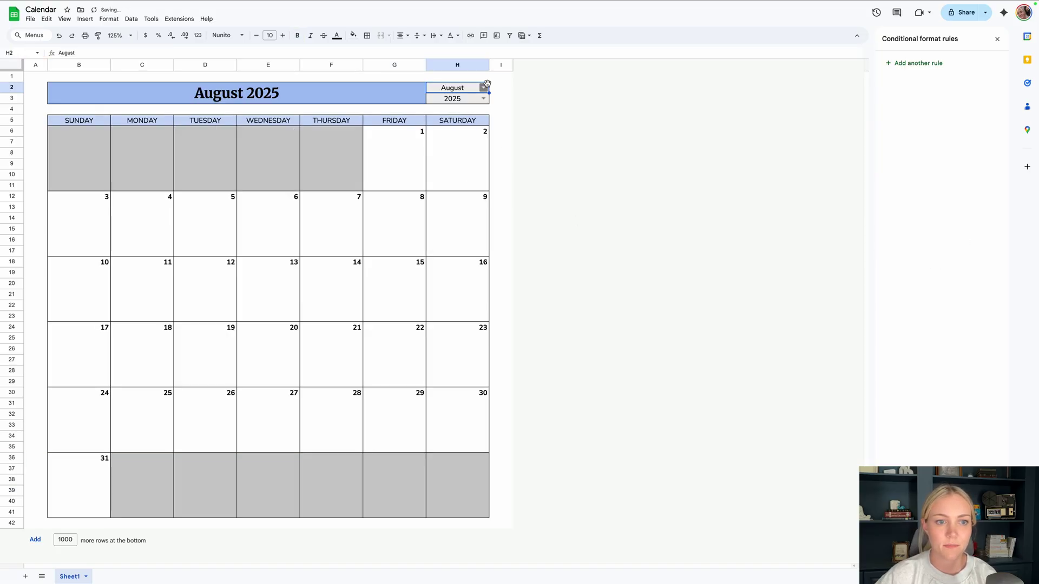
click(484, 87)
click(459, 219)
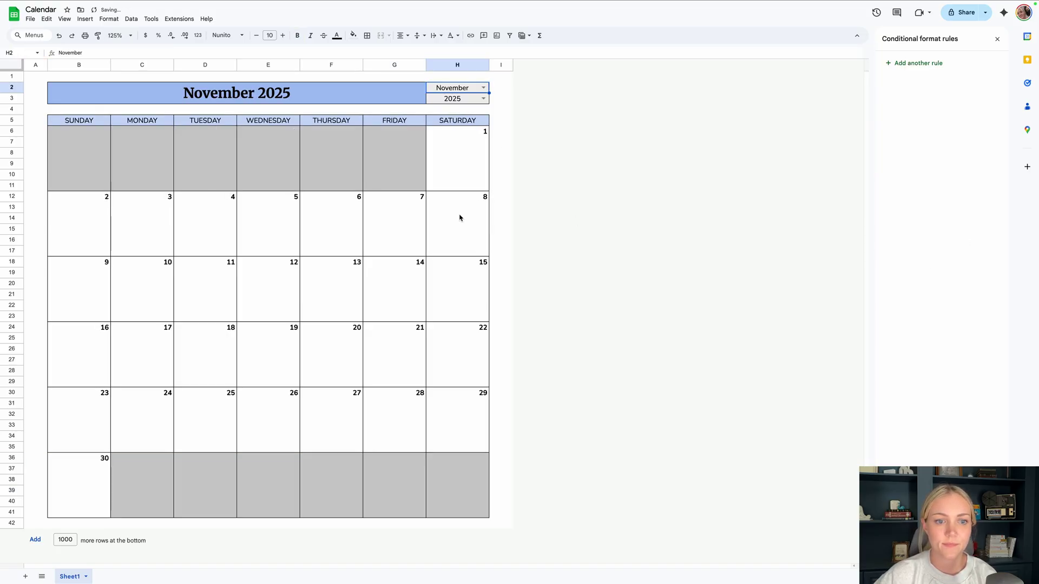
click(483, 88)
click(468, 100)
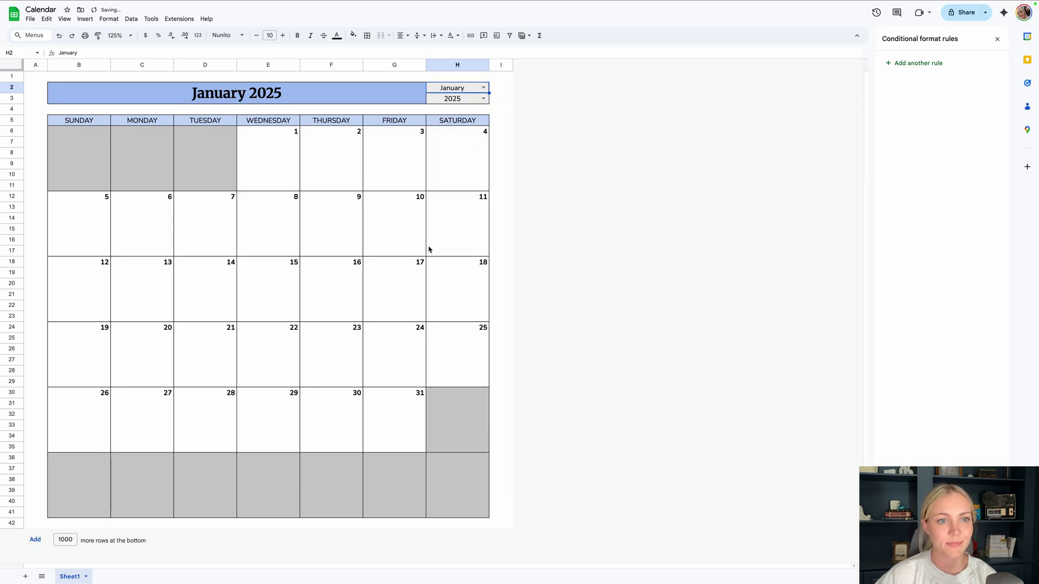
click(84, 147)
- Give the first week B7:H11 grey horizontal inner borders plus a top border
click(87, 145)
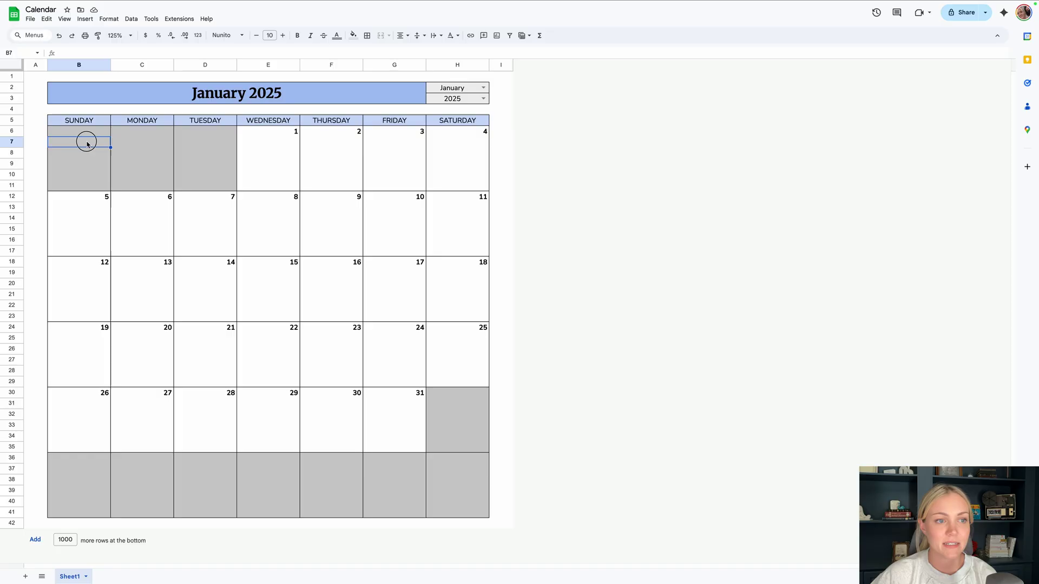
drag(88, 145, 458, 190)
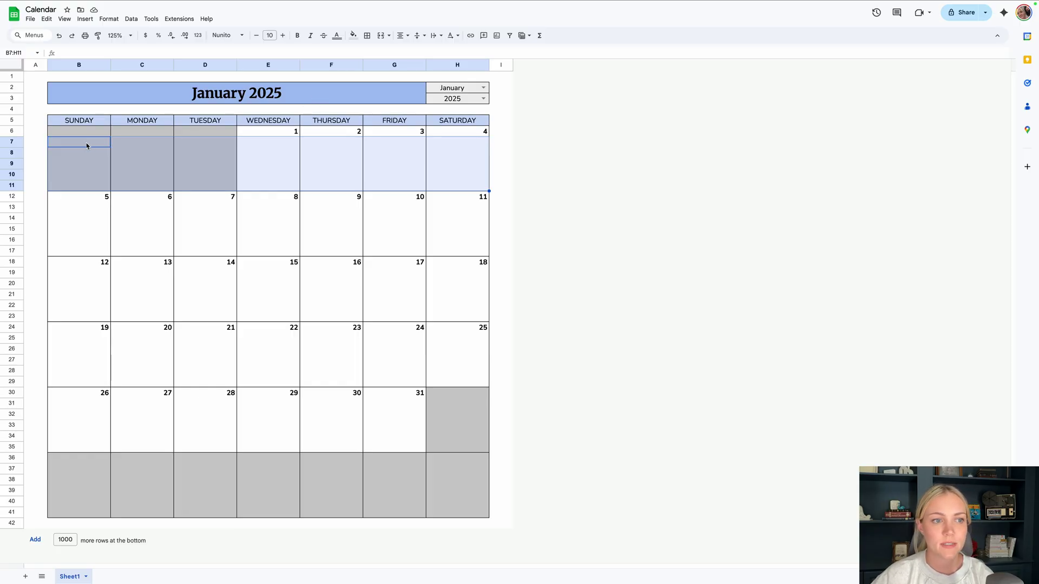
drag(86, 145, 459, 190)
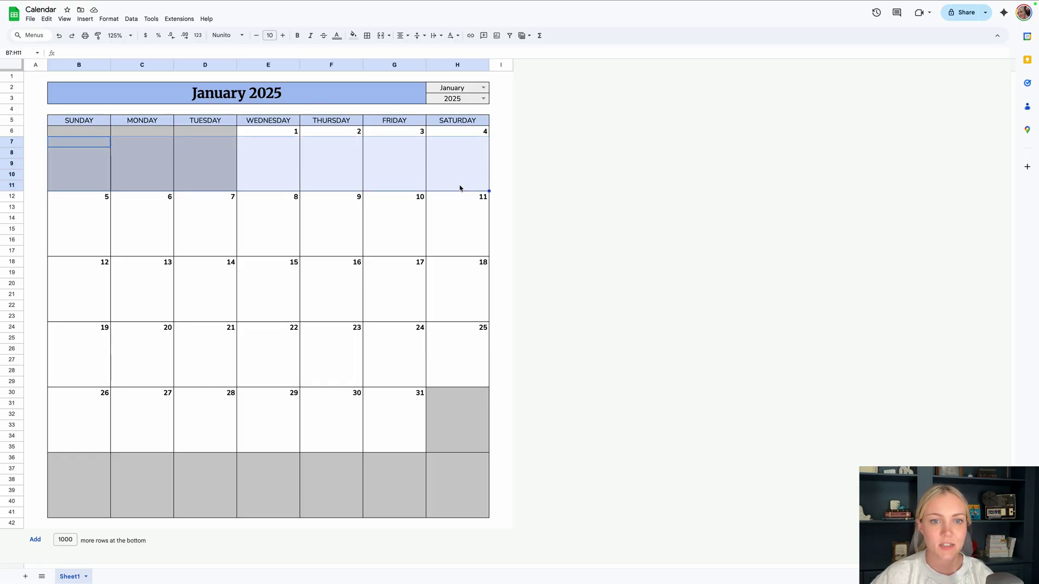
click(367, 36)
click(445, 55)
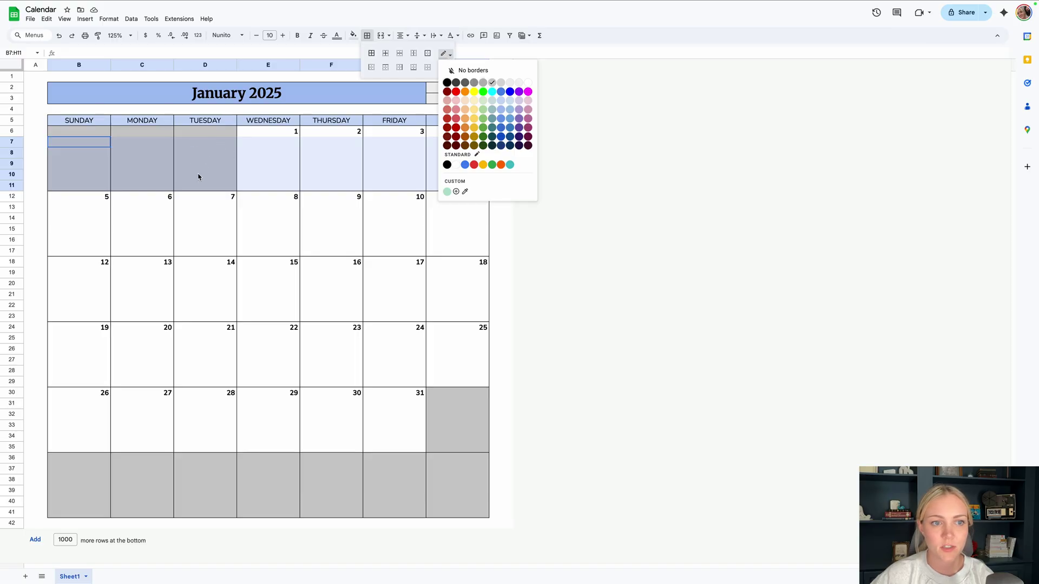
click(445, 55)
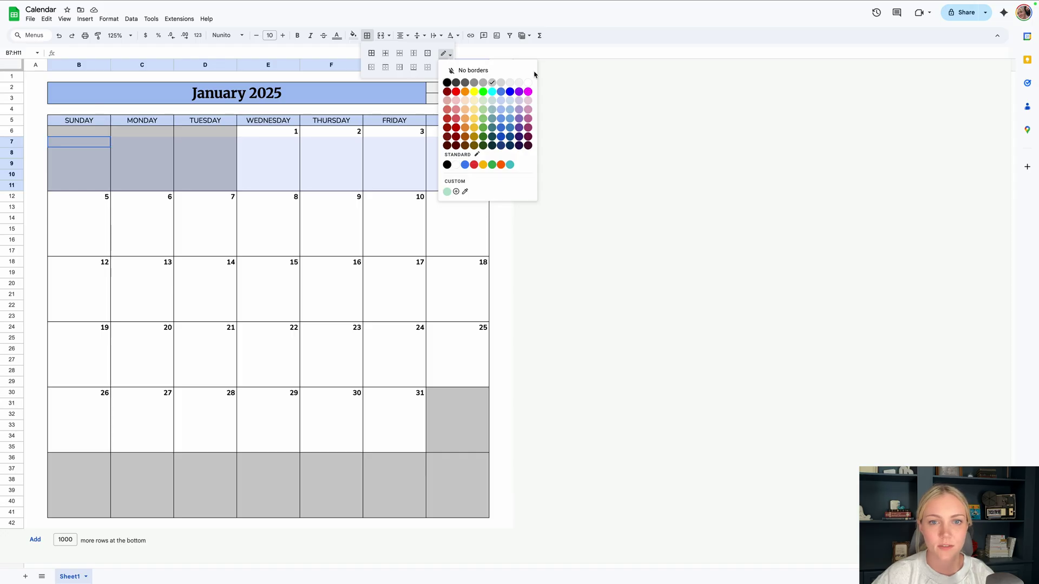
click(491, 84)
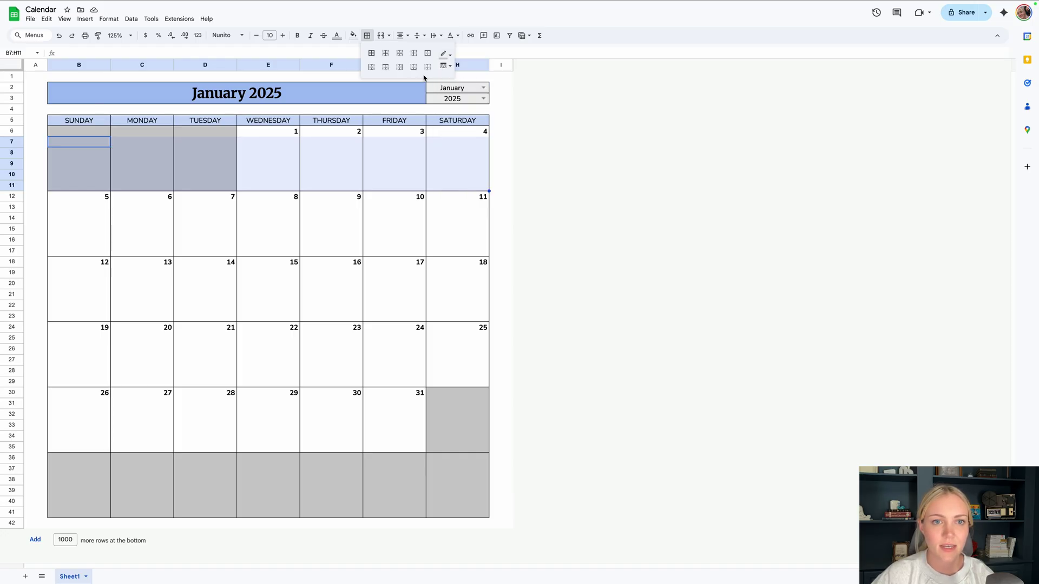
click(400, 55)
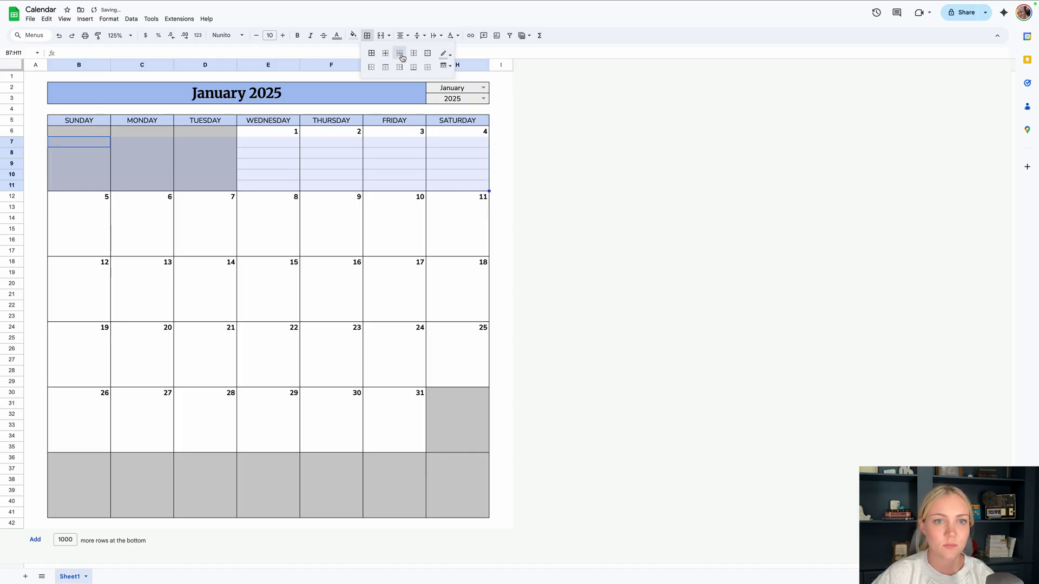
click(387, 68)
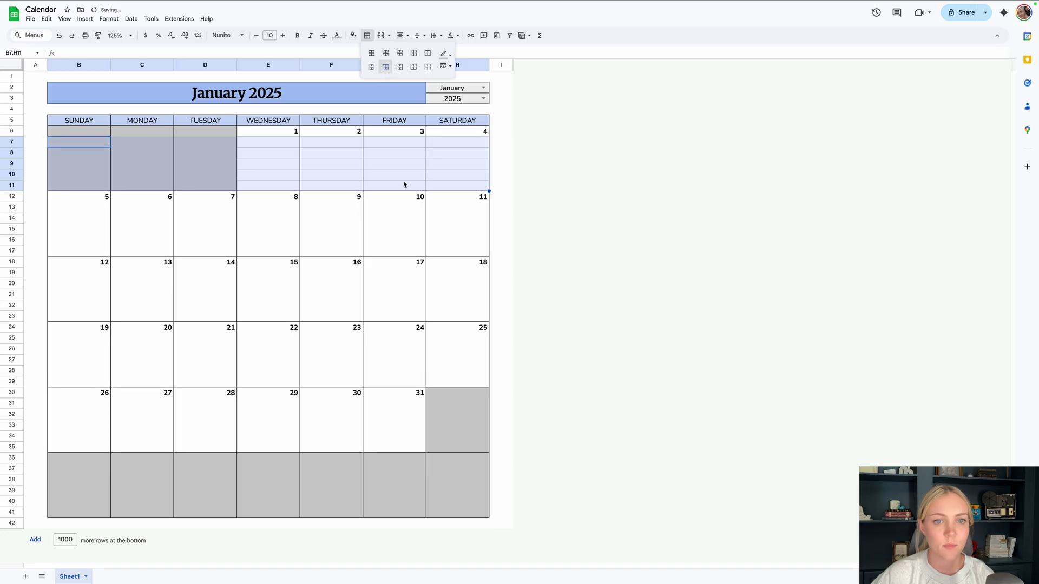
click(379, 177)
drag(331, 142, 334, 189)
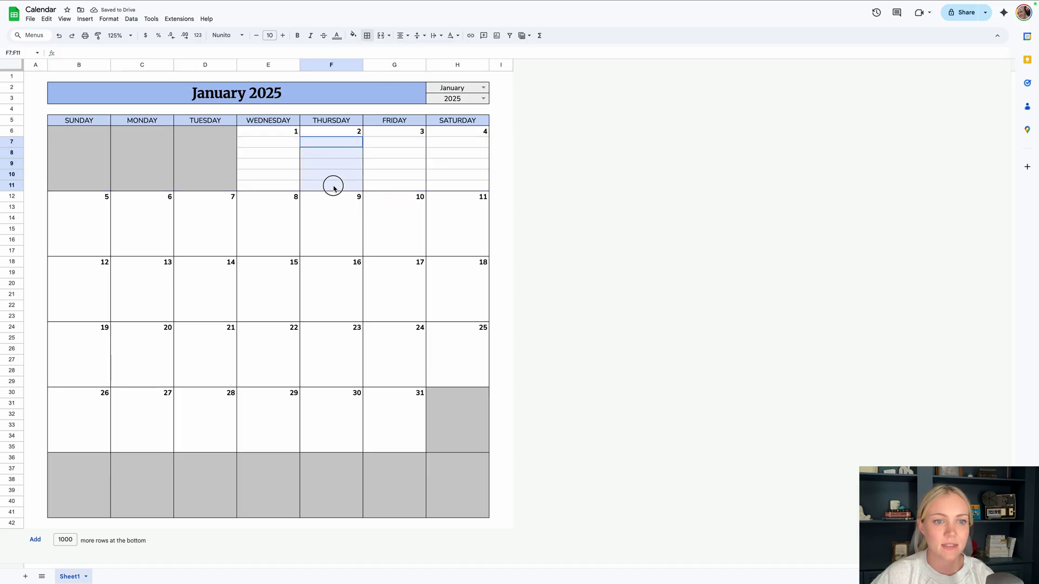
drag(225, 140, 228, 188)
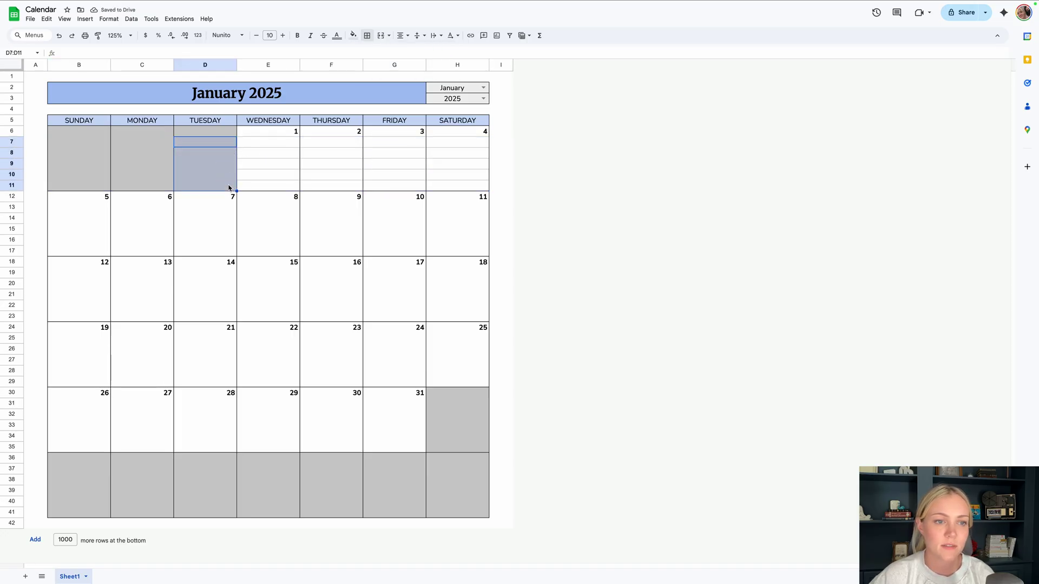
- Add the same horizontal inner and top borders to the second week B13:H17
drag(106, 205, 483, 250)
click(367, 35)
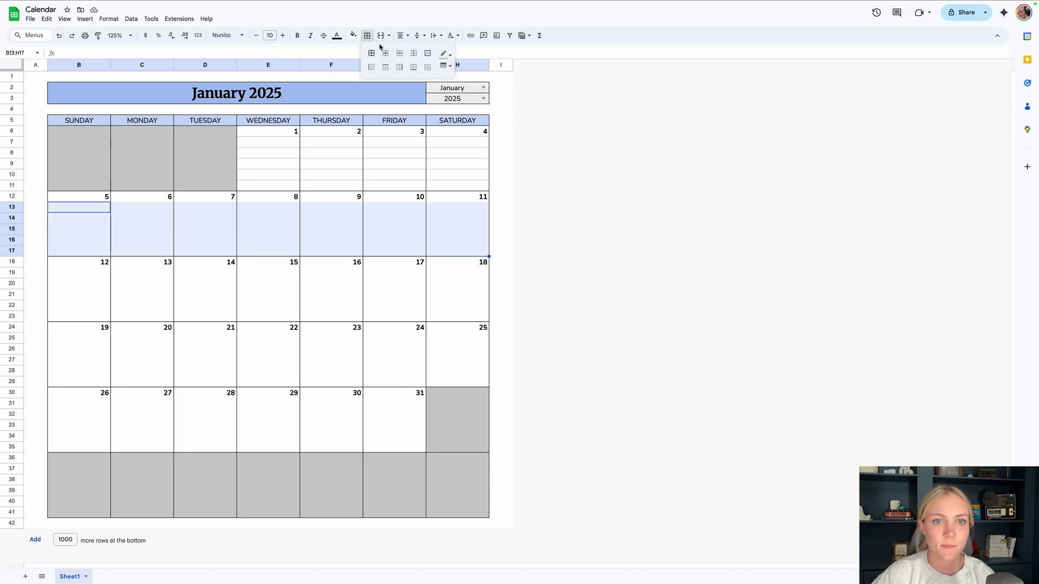
click(387, 67)
click(389, 67)
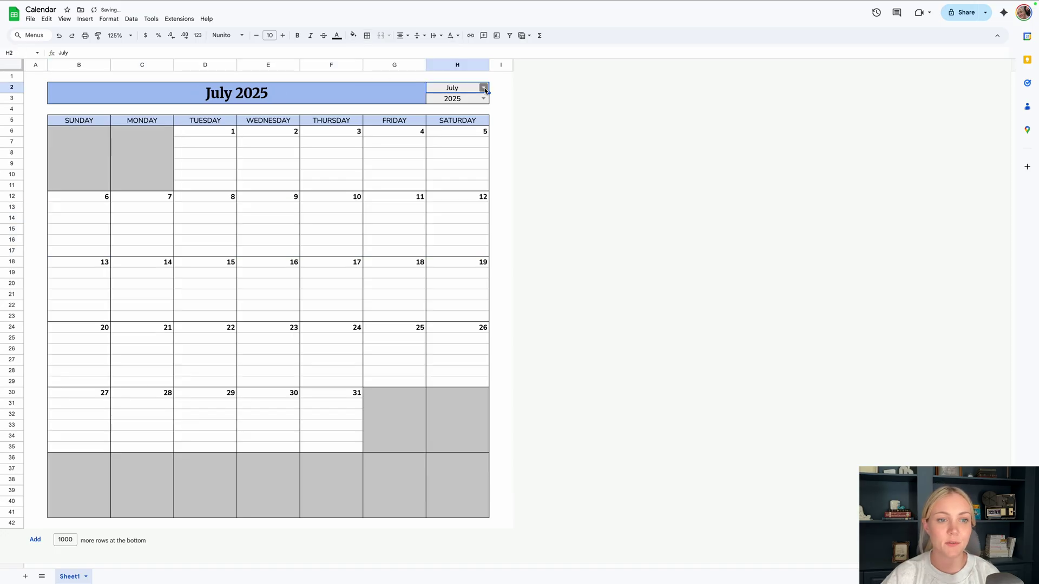
- Set the calendar to August, duplicate Sheet1, and switch the copy to September
click(483, 89)
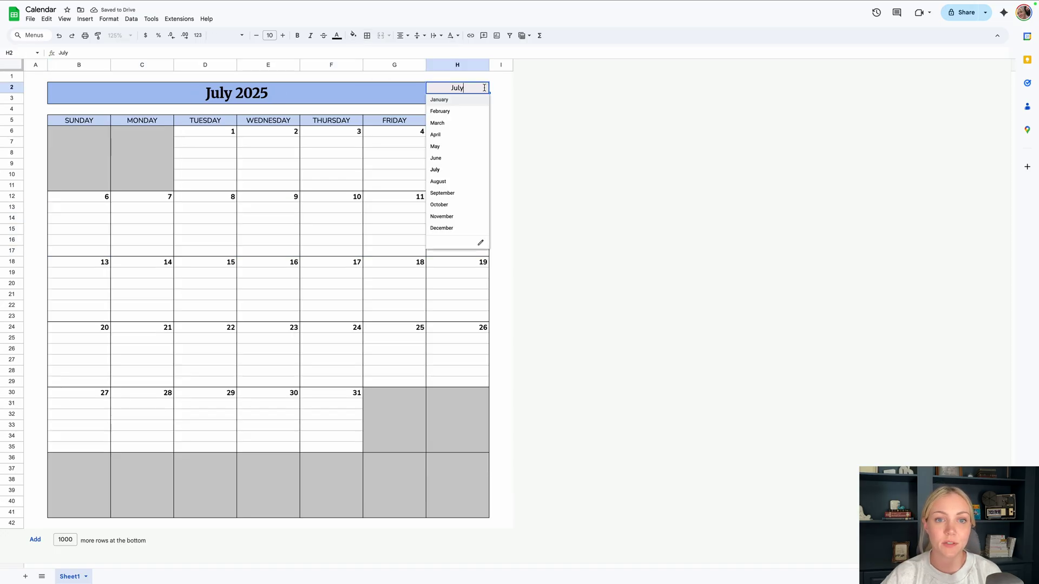
click(475, 180)
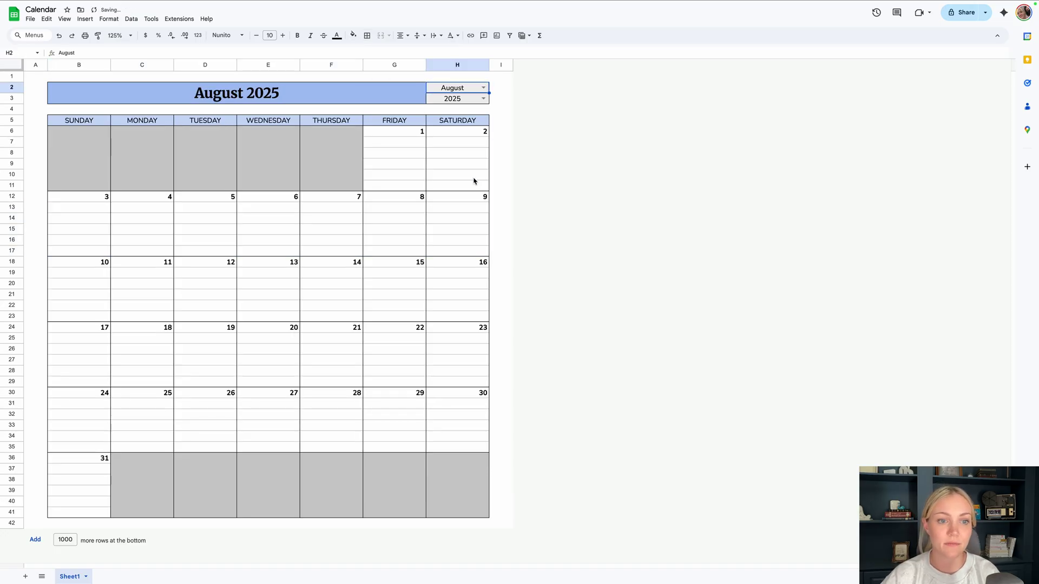
click(86, 576)
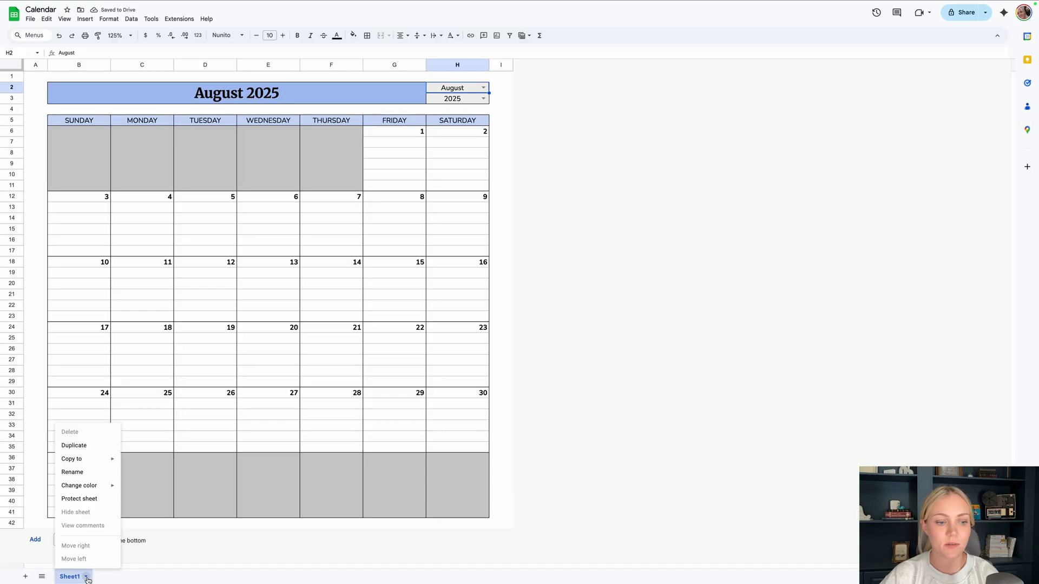
click(95, 451)
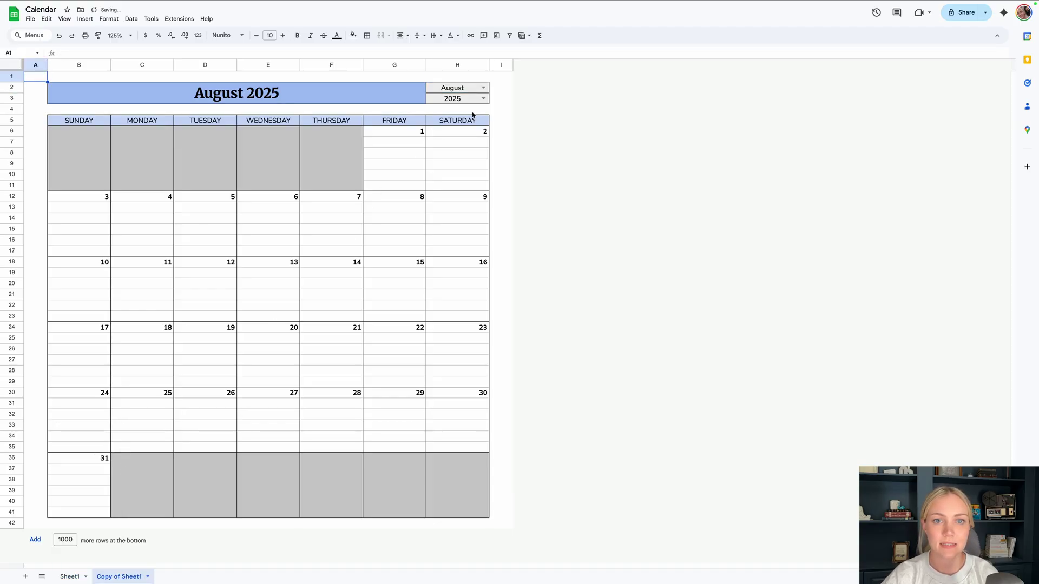
click(483, 88)
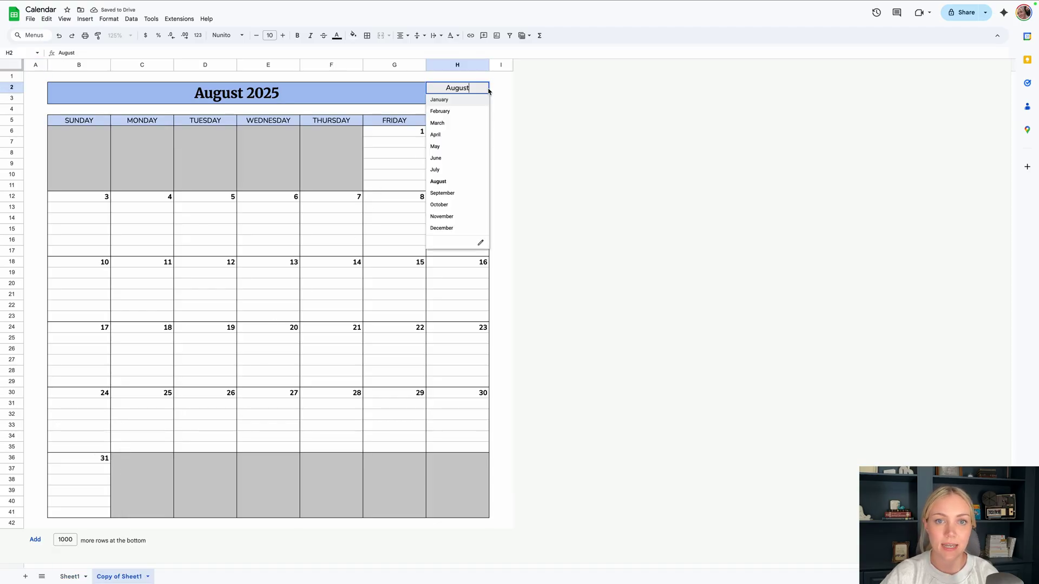
click(474, 191)
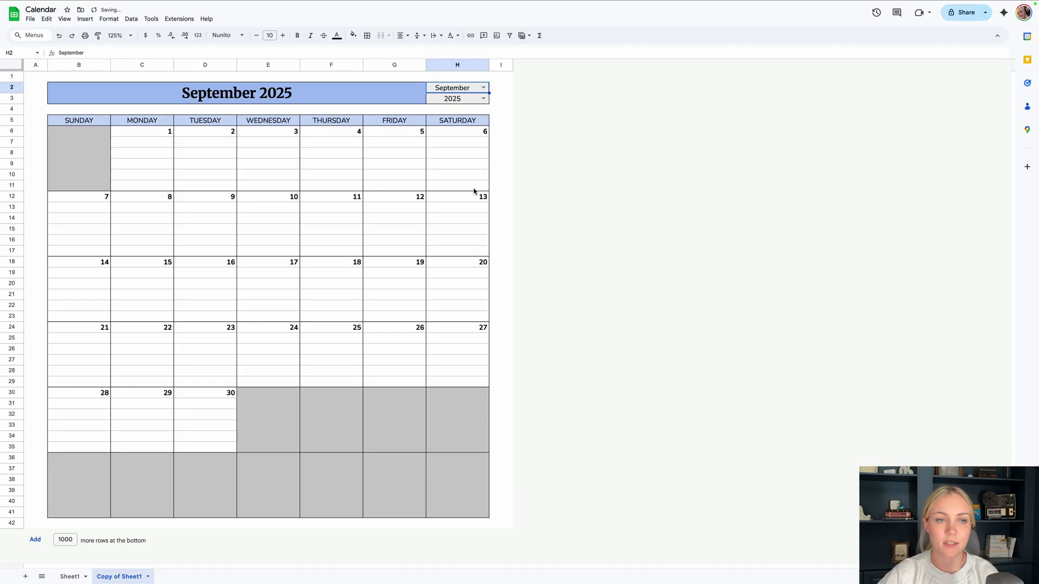
- Rename the original tab 'August' and the copy 'Stptember' (meant as September)
click(75, 575)
double_click(75, 578)
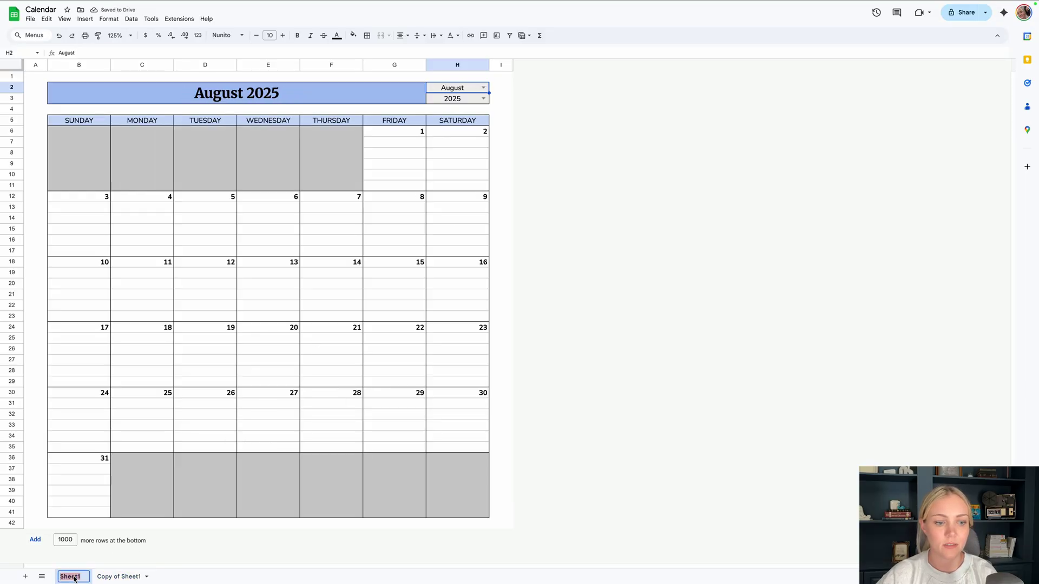
text(August)
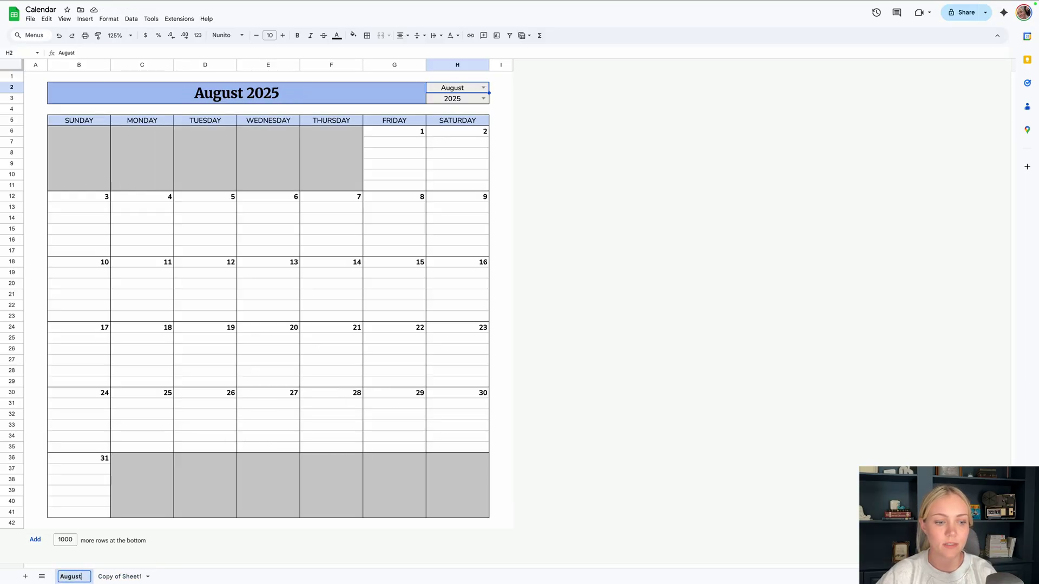
click(103, 577)
double_click(104, 577)
text(Step)
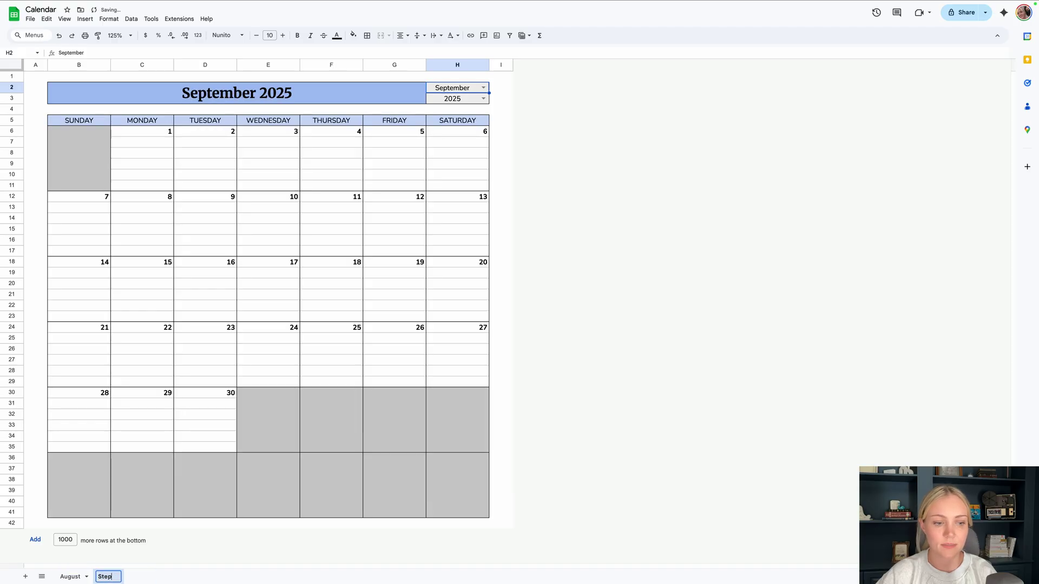
text(tember)
key(Return)
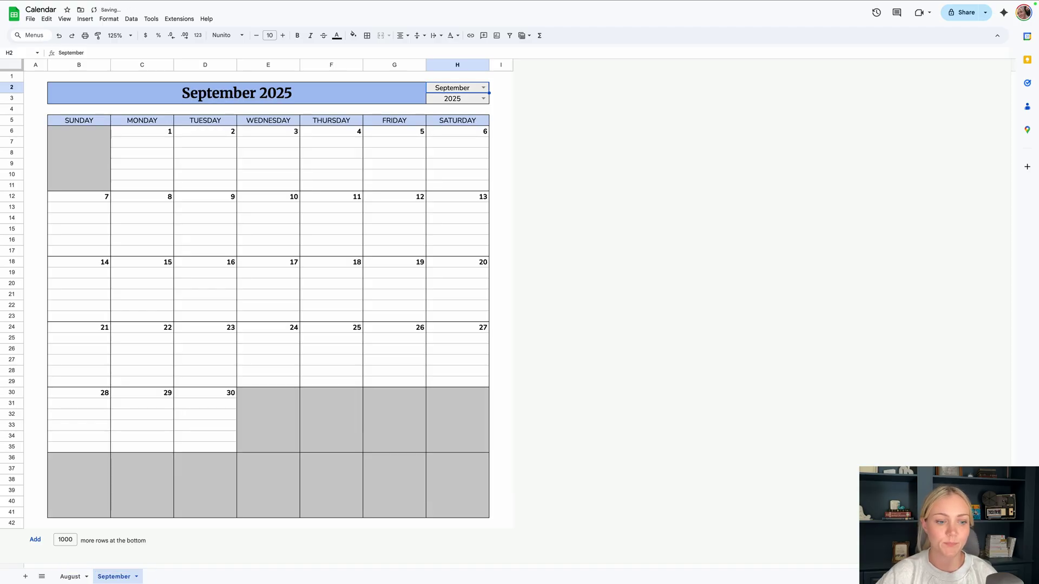
click(76, 576)
click(111, 577)
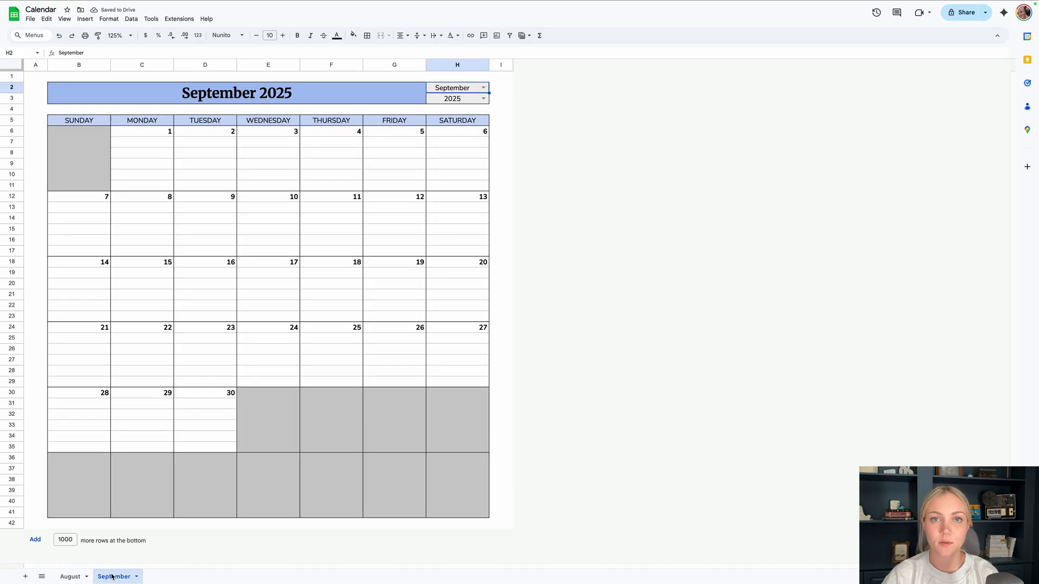